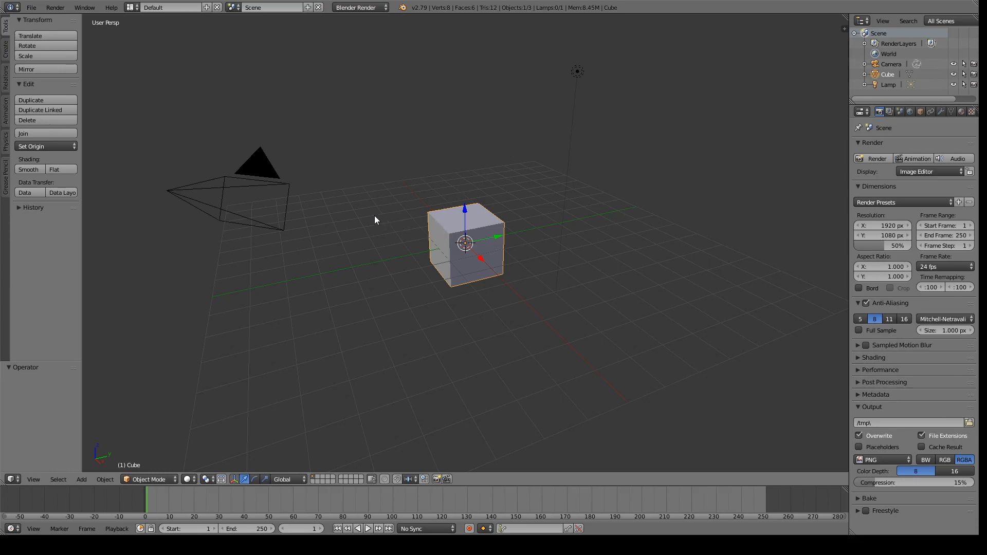
Select the lamp and the camera alternately in the 3D view
right_click(579, 72)
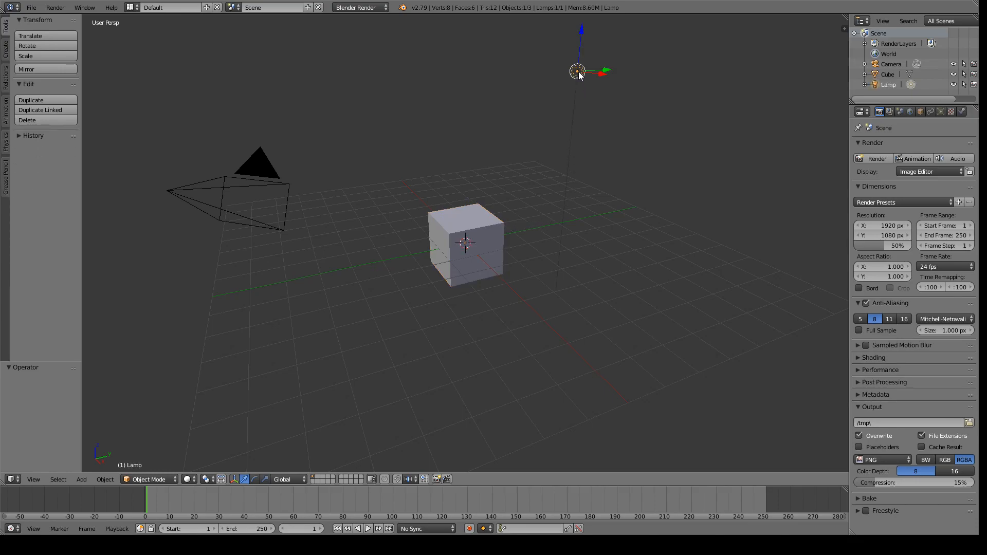
right_click(276, 176)
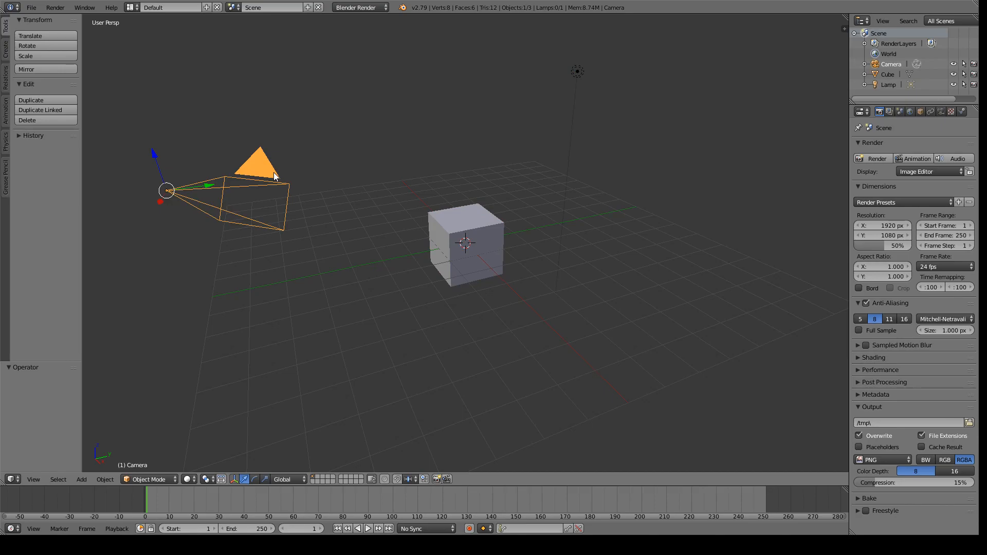
right_click(581, 75)
right_click(266, 187)
right_click(581, 77)
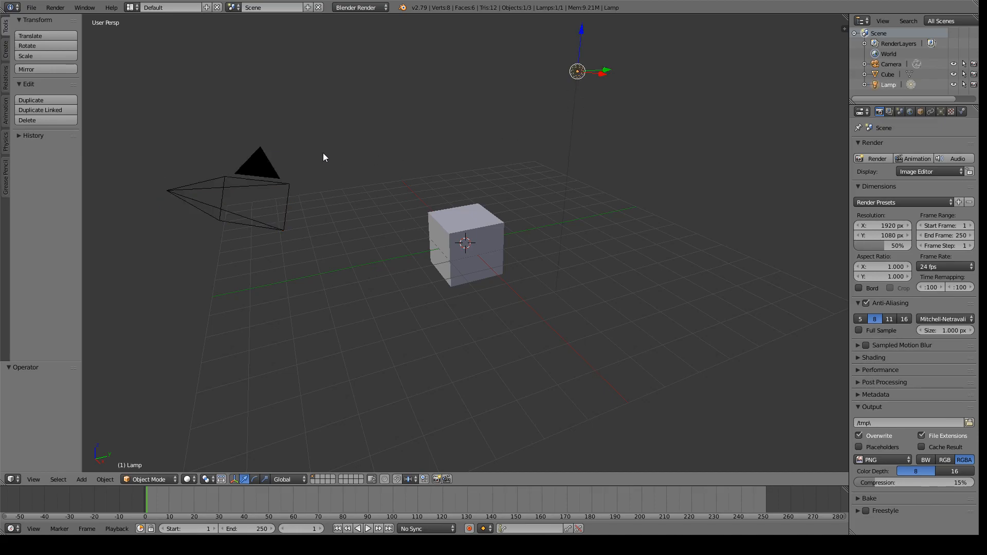
right_click(259, 171)
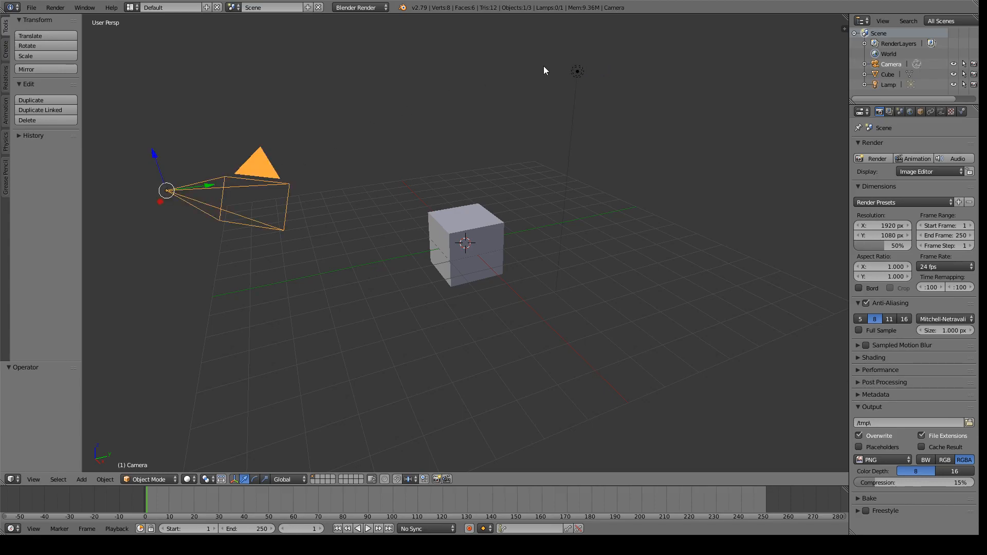
right_click(576, 72)
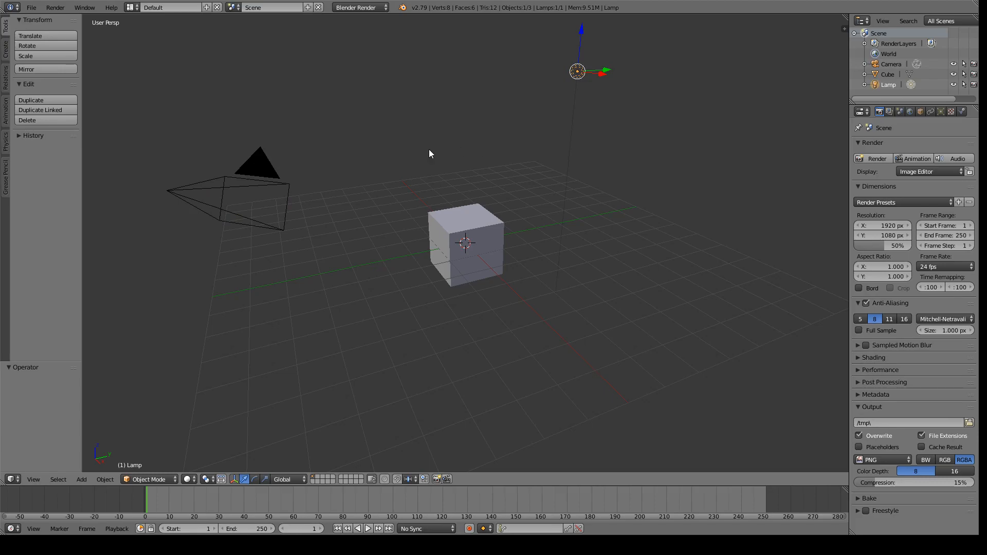
Delete the camera and the lamp from the scene
right_click(258, 167)
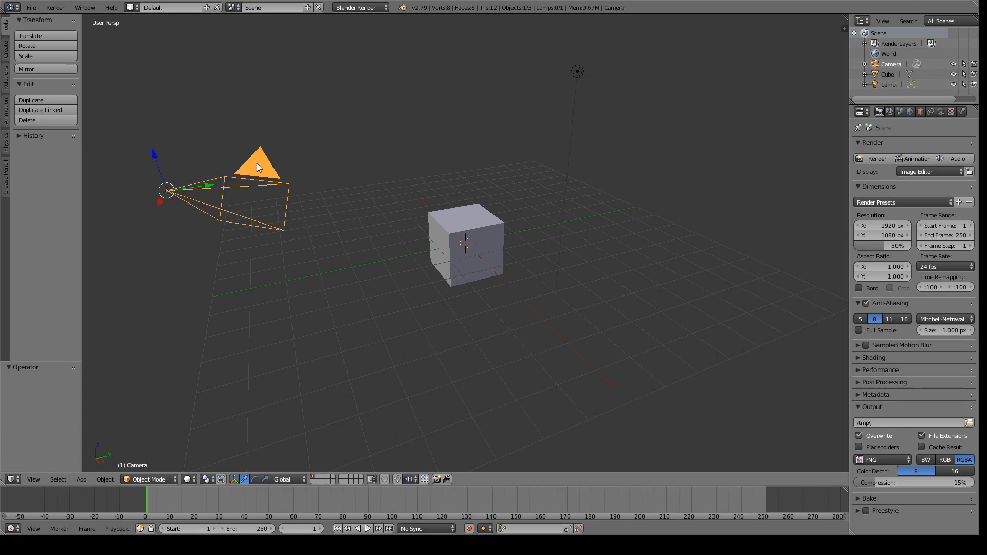
key("x")
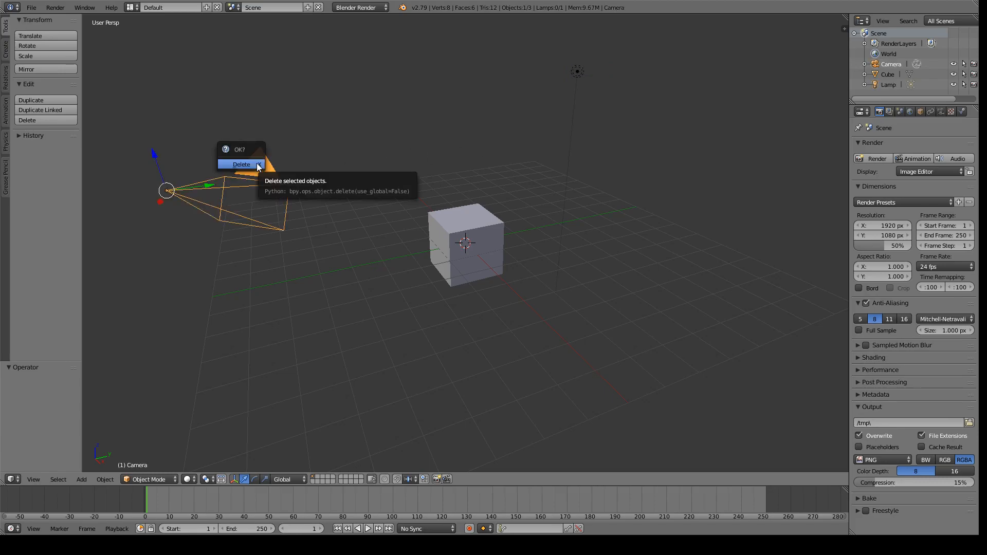
left_click(259, 166)
right_click(573, 73)
key("x")
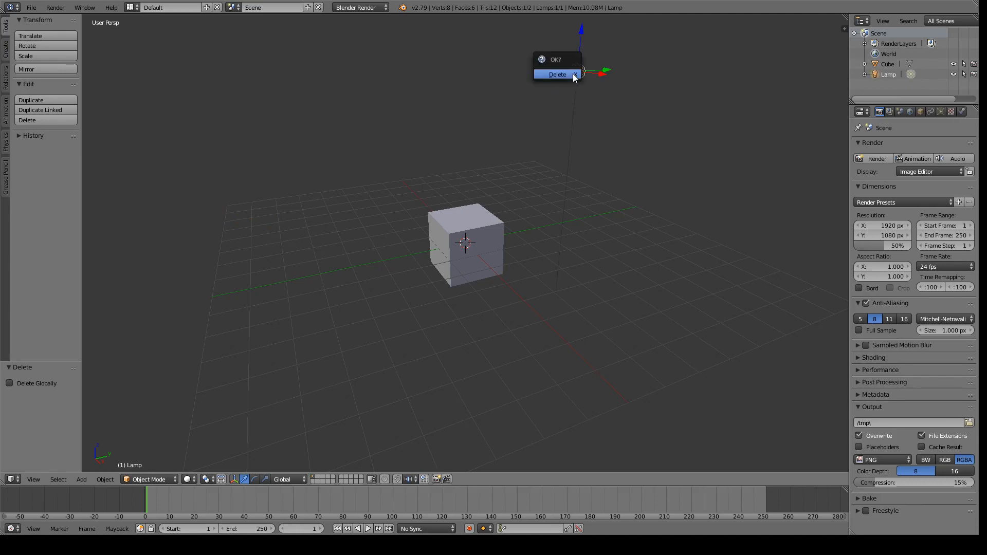
left_click(573, 73)
Show the cube's transform properties and scale it to about 2.09 on Y and 0.22 on Z
right_click(470, 222)
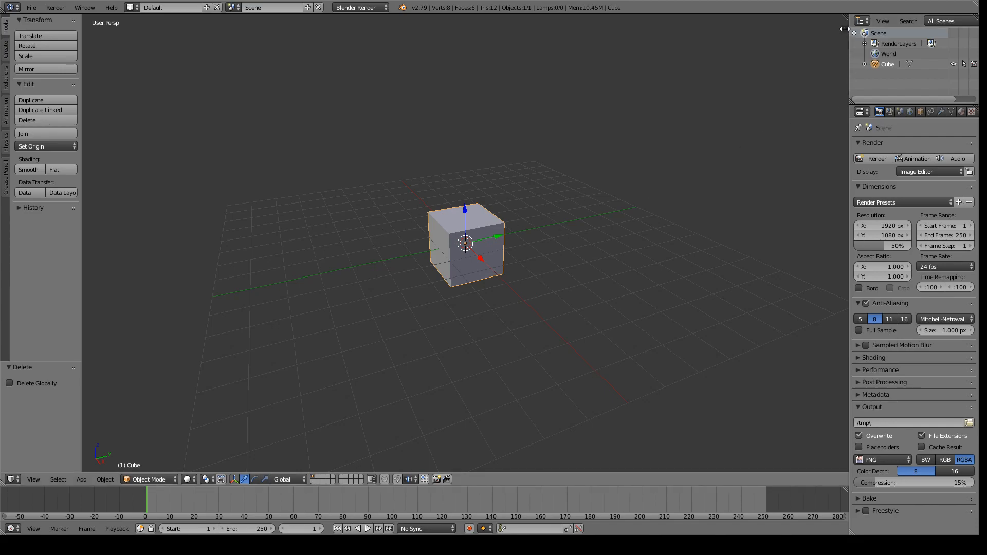
left_click_drag(845, 29, 739, 33)
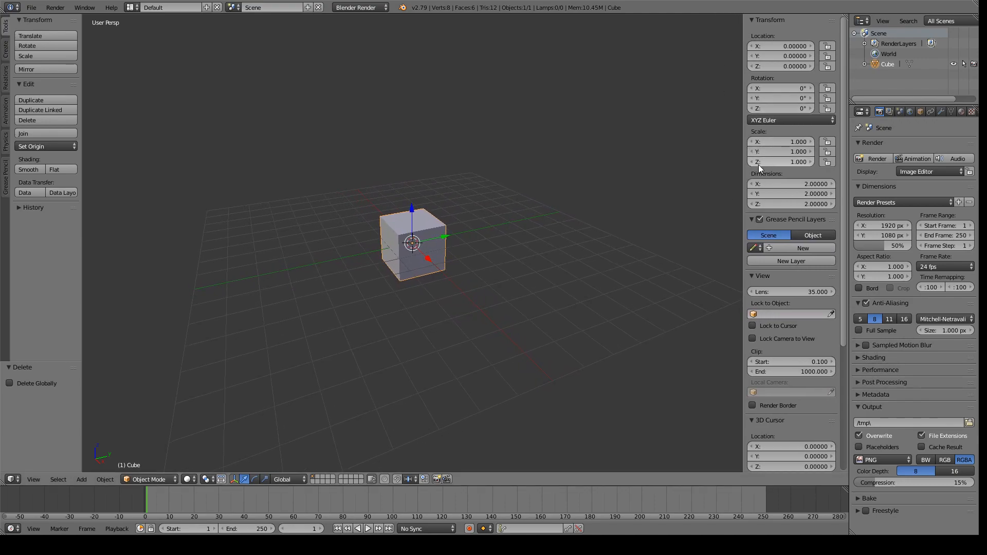
left_click_drag(770, 150, 826, 150)
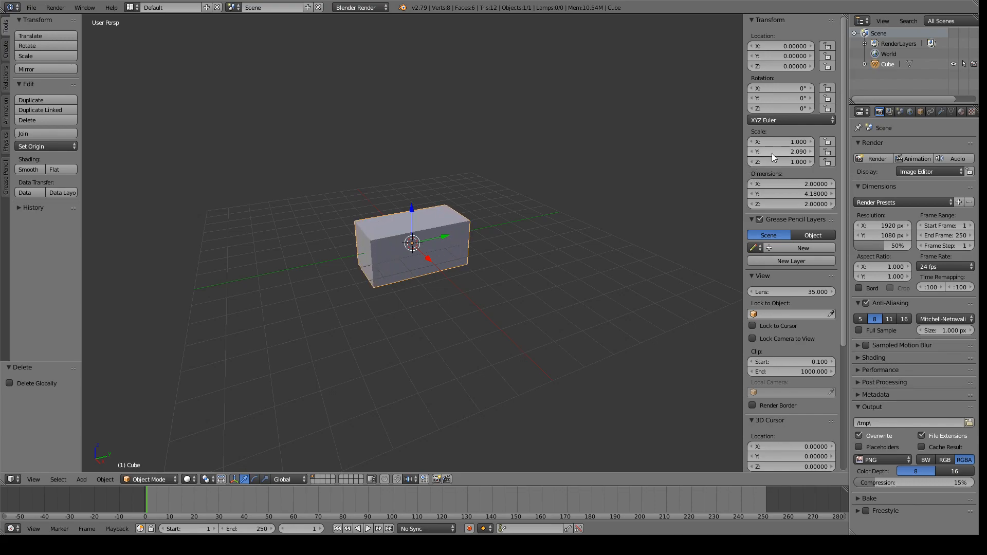
left_click_drag(791, 161, 748, 161)
Switch the flattened cube from Object Mode to Edit Mode
scroll(437, 273, "up", 2)
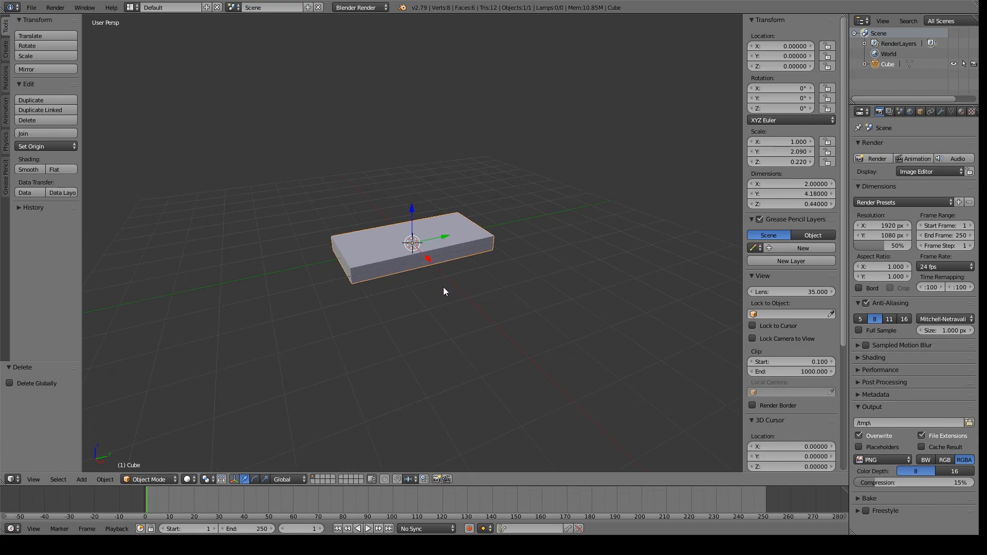
scroll(444, 287, "up", 2)
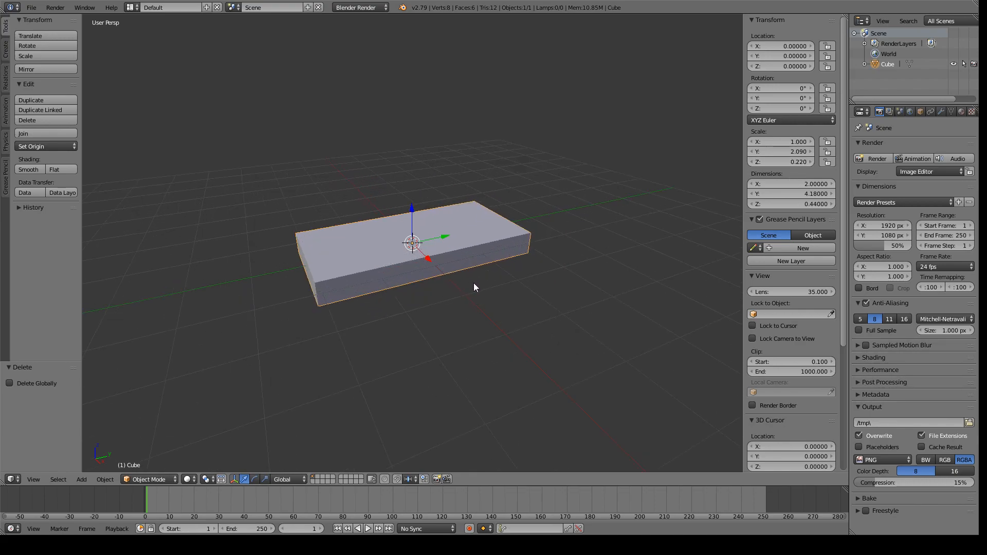
middle_click_drag(496, 286, 431, 278)
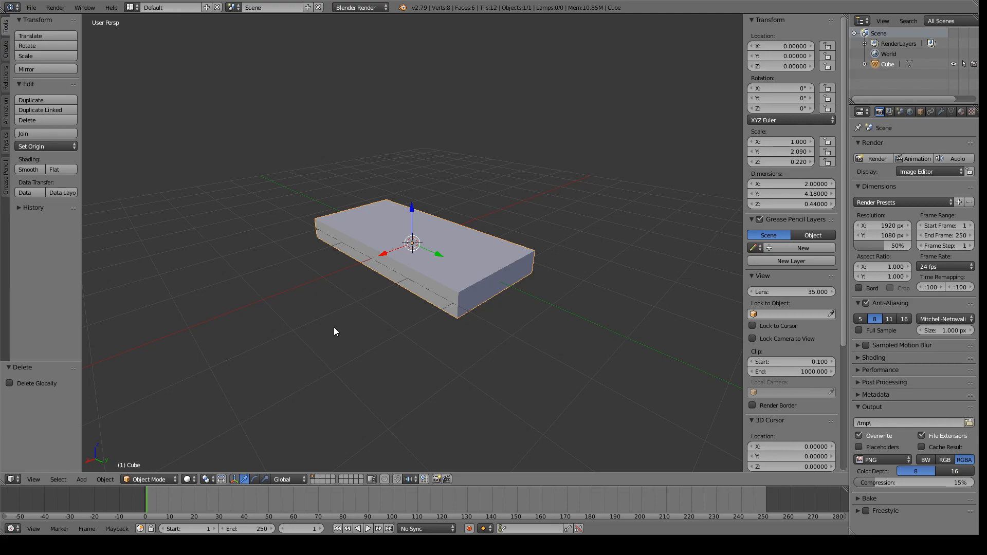
middle_click_drag(334, 328, 313, 337)
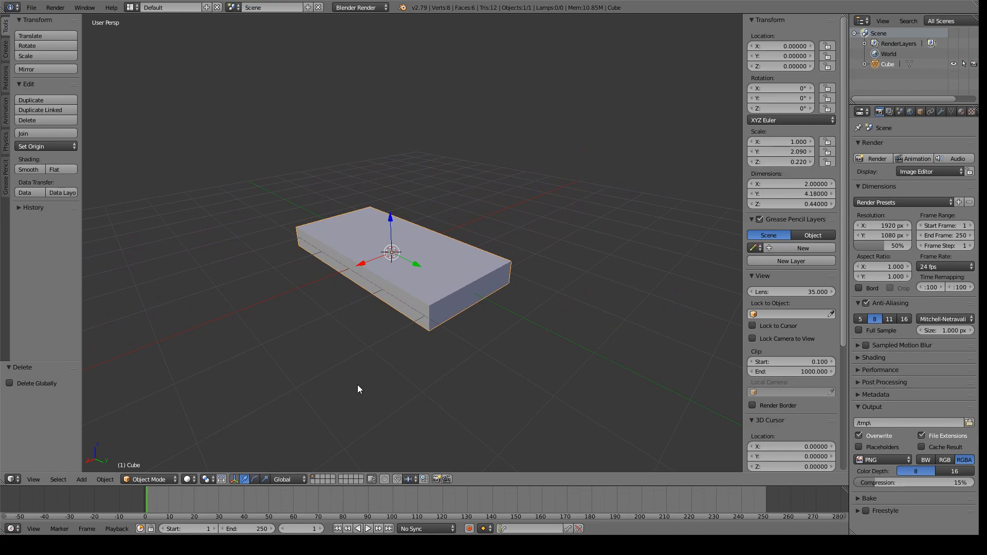
left_click(150, 480)
left_click(167, 478)
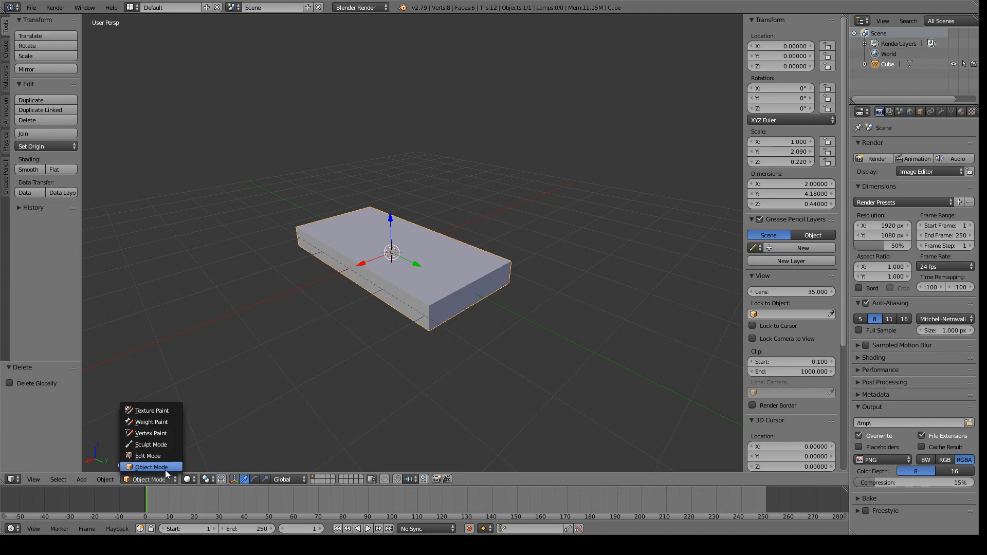
left_click(162, 457)
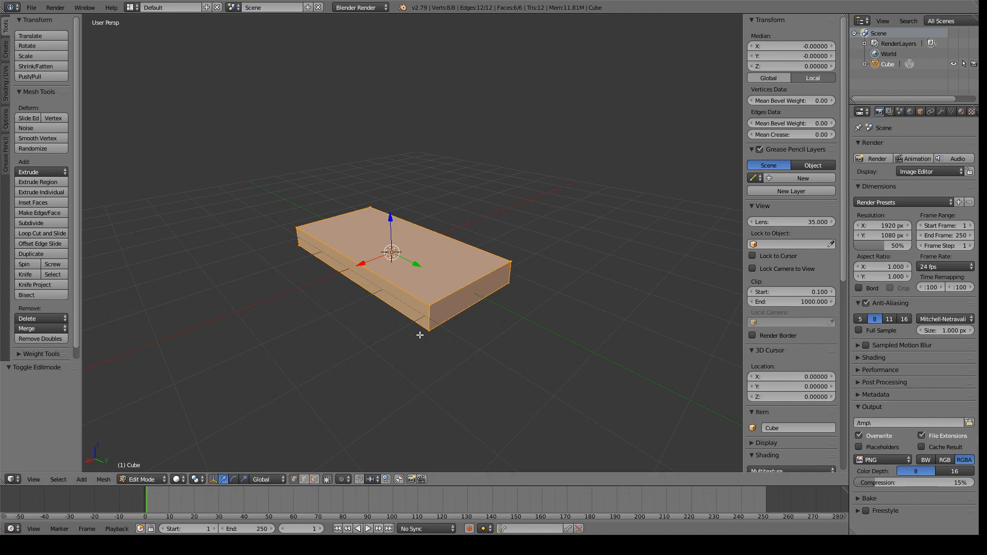
Select single corner vertices of the slab one after another and try to move the nearest upper corner
right_click(430, 308)
right_click(511, 262)
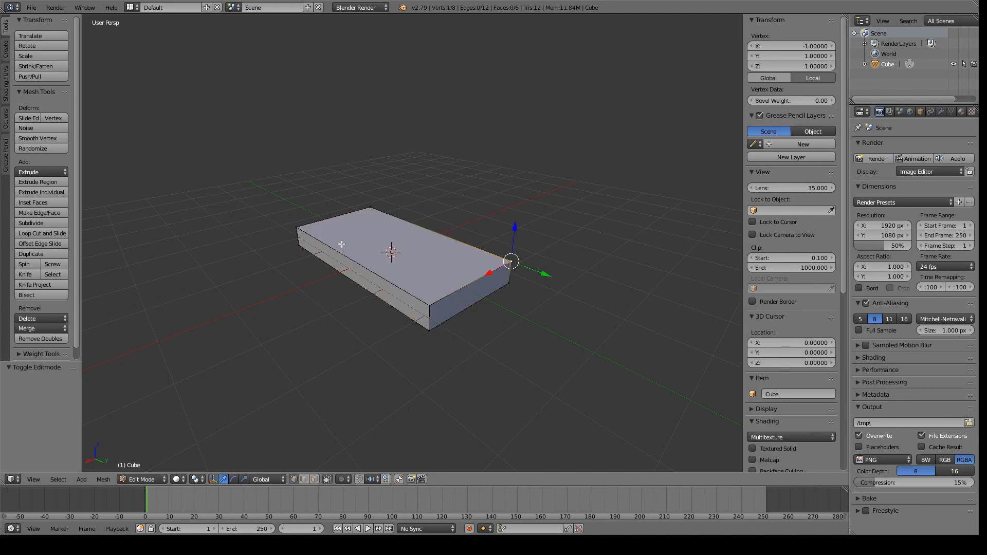
right_click(302, 229)
right_click(426, 320)
right_click(436, 300)
right_click(498, 286)
right_click(431, 304)
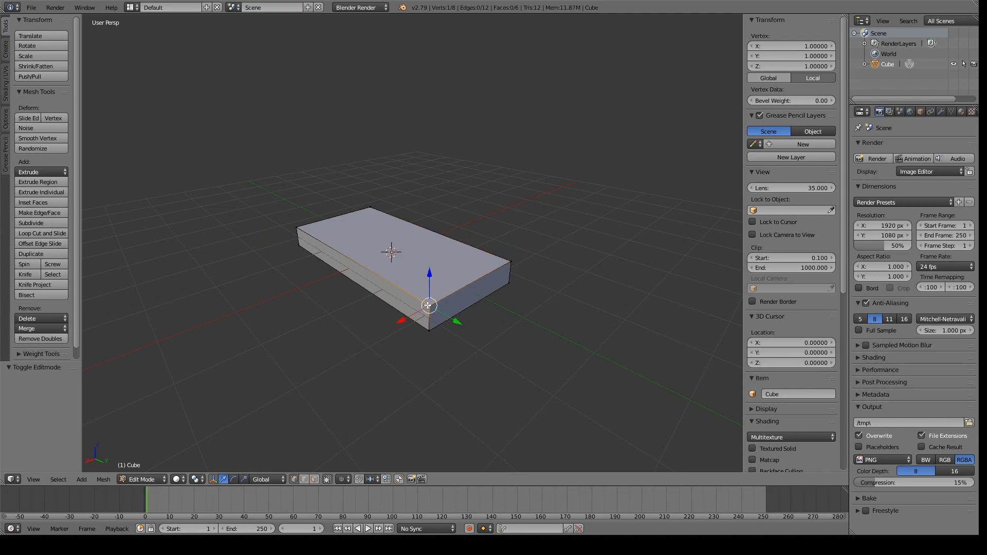
key("g")
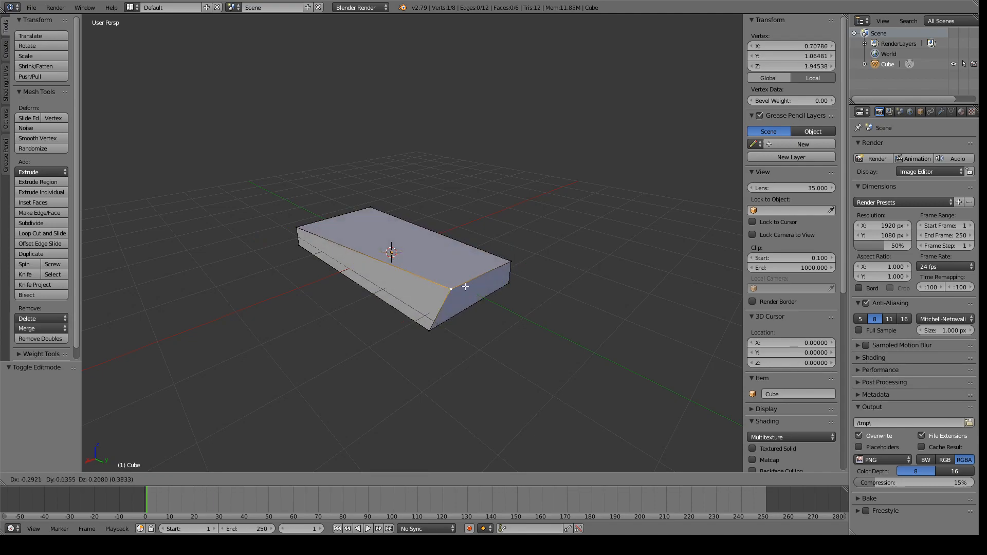
right_click(471, 286)
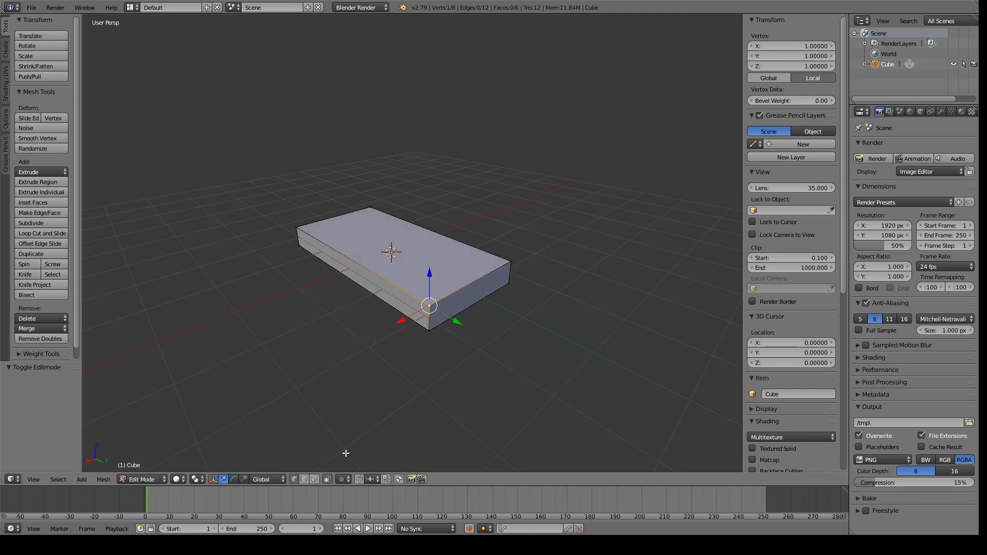
Use face selection to pick the slab's end face, upper face and long side face in turn
left_click(308, 479)
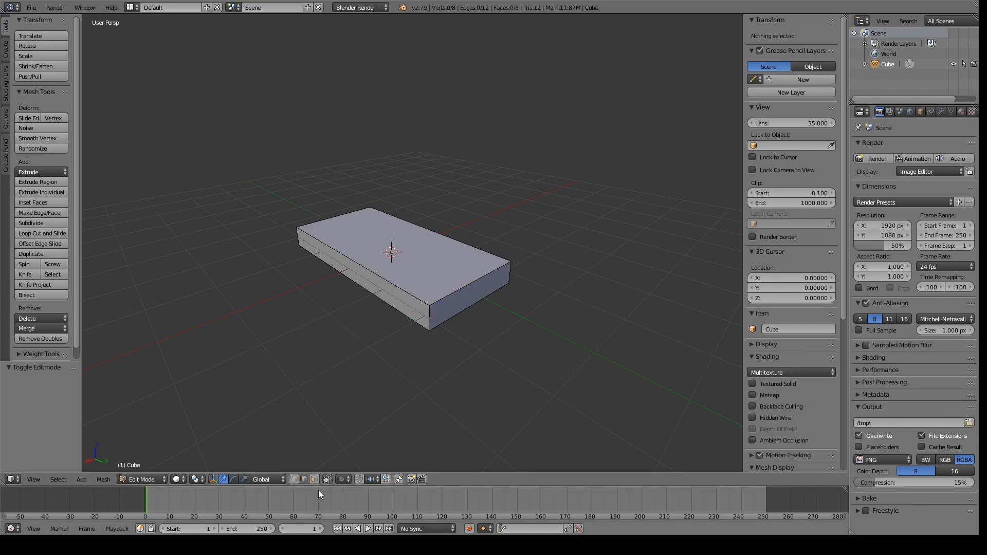
left_click(314, 480)
right_click(472, 290)
right_click(392, 252)
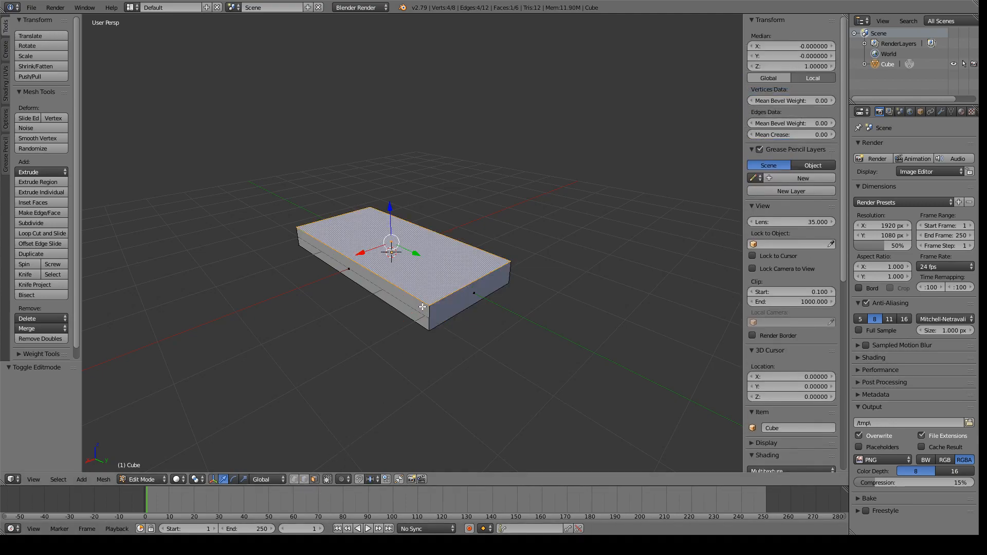
right_click(349, 268)
Select the slab's near vertical edge and try to shift it along the X axis in the top view
left_click(304, 479)
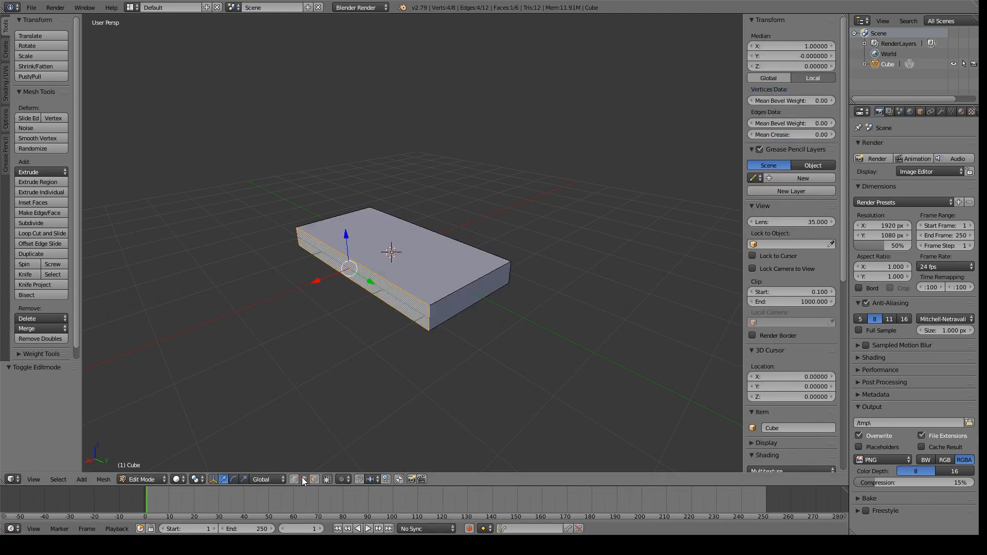
right_click(430, 317)
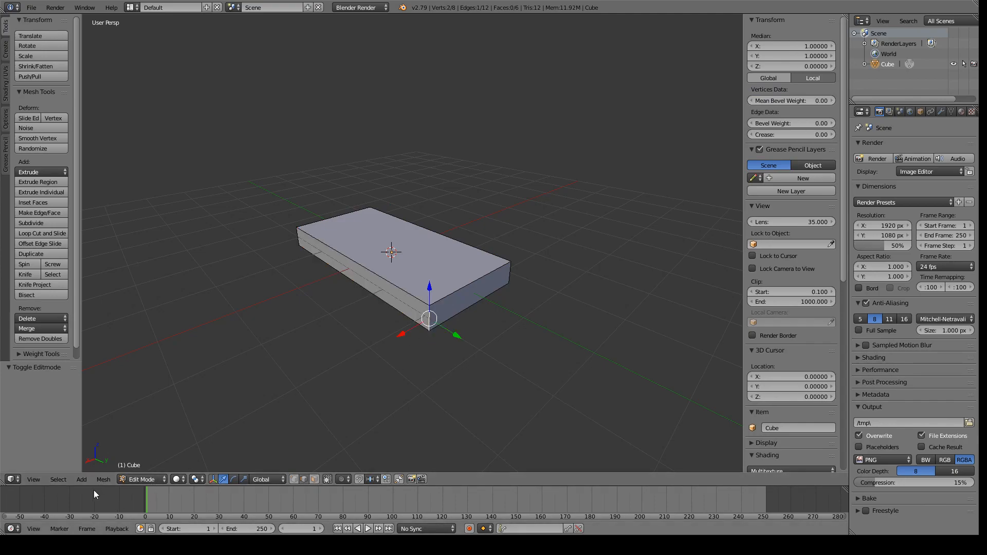
left_click(33, 480)
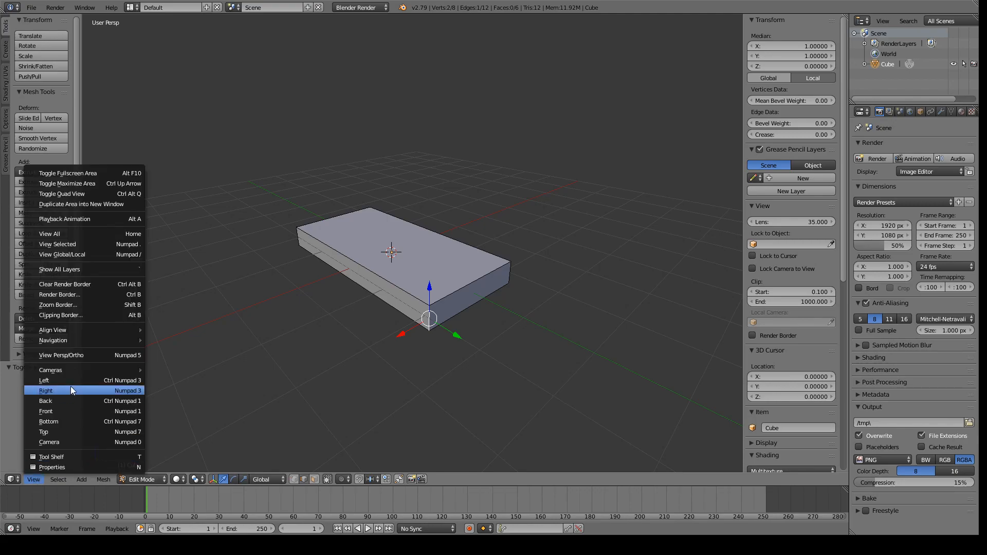
left_click(57, 433)
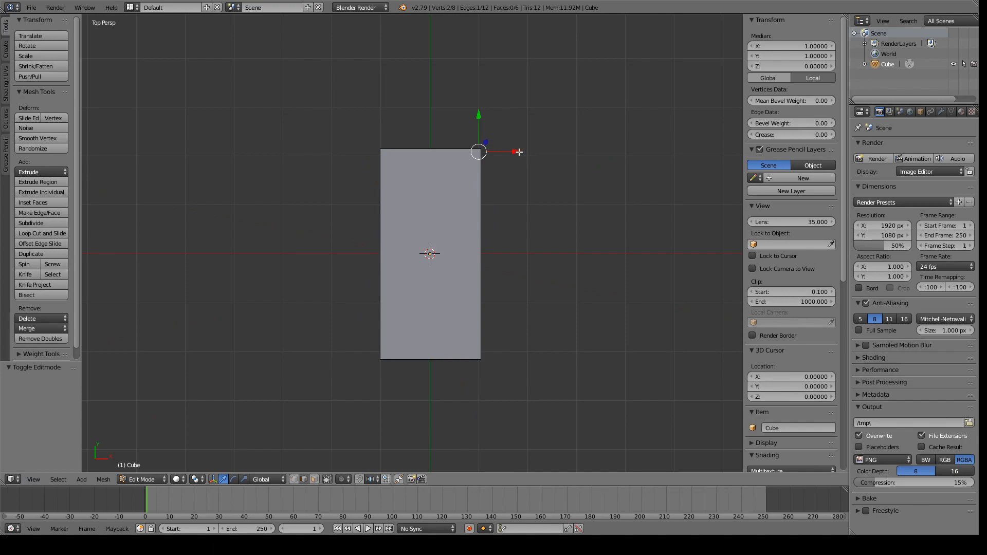
left_click_drag(516, 152, 509, 153)
key("ctrl+z")
middle_click_drag(575, 230, 386, 174)
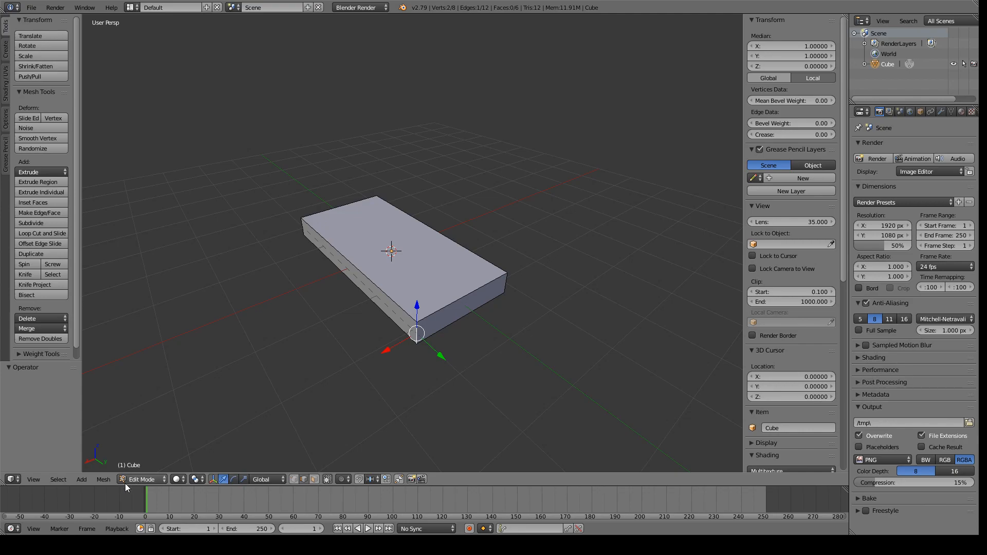
Extrude the slab's near narrow end face outward by about 0.465 and move it about 0.589 further along Y
left_click(314, 479)
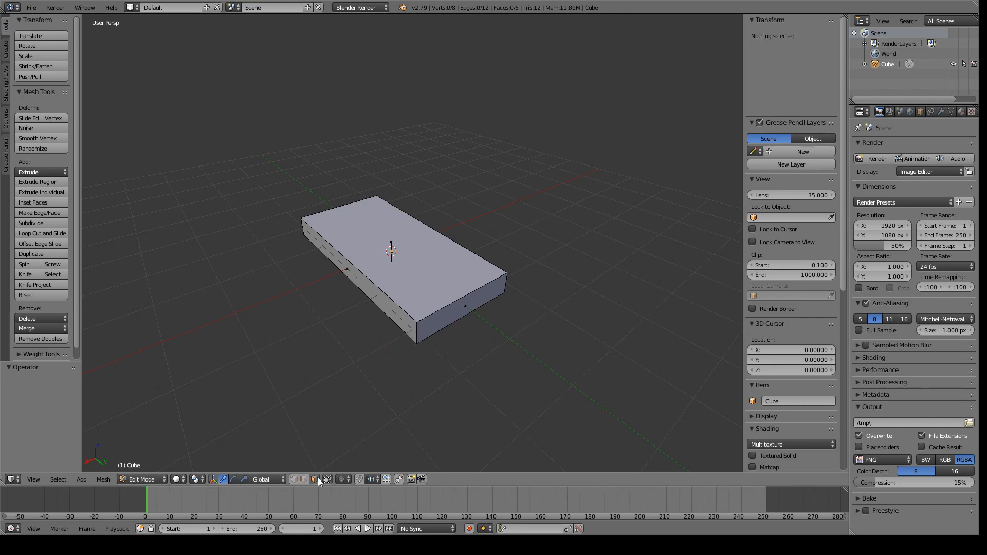
right_click(461, 307)
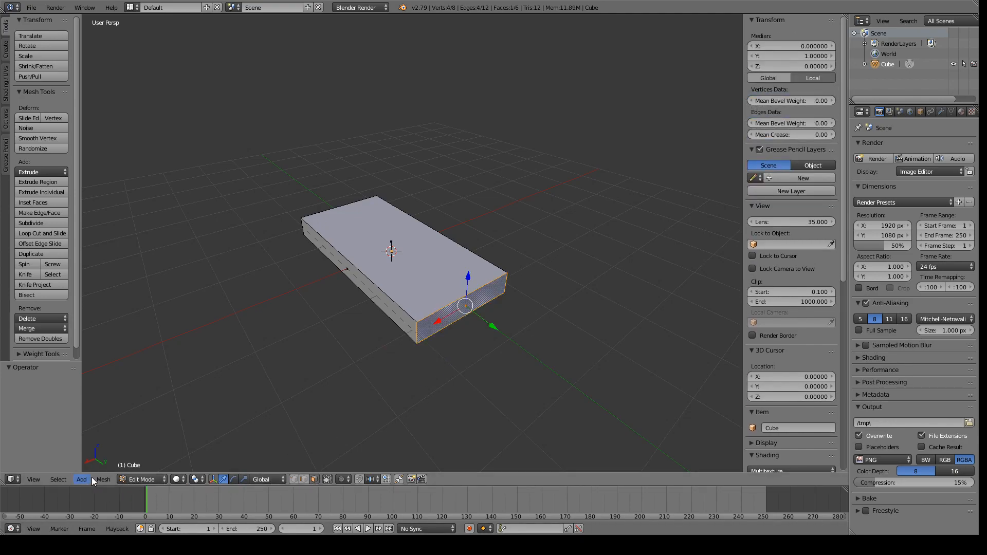
left_click(35, 481)
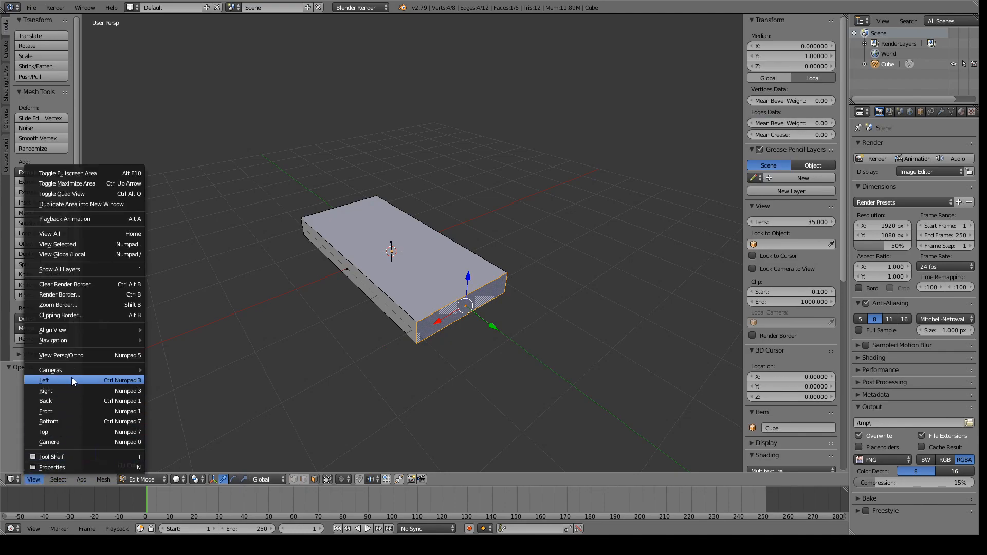
mouse_move(75, 370)
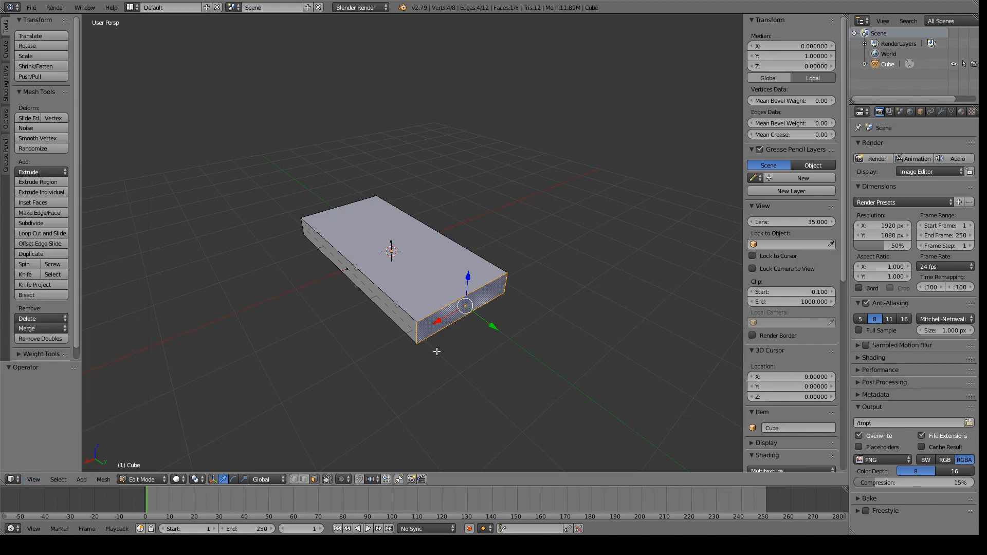
key("e")
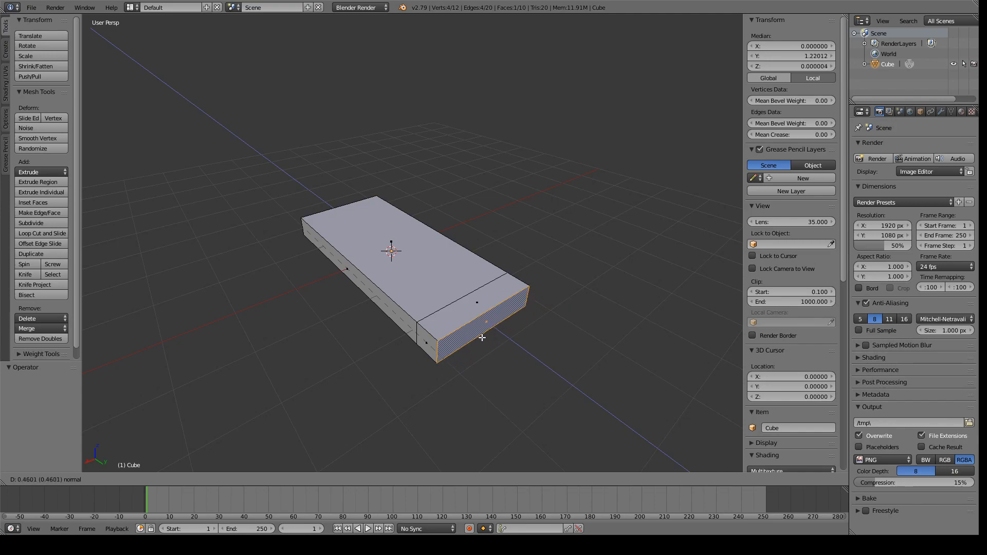
left_click(479, 360)
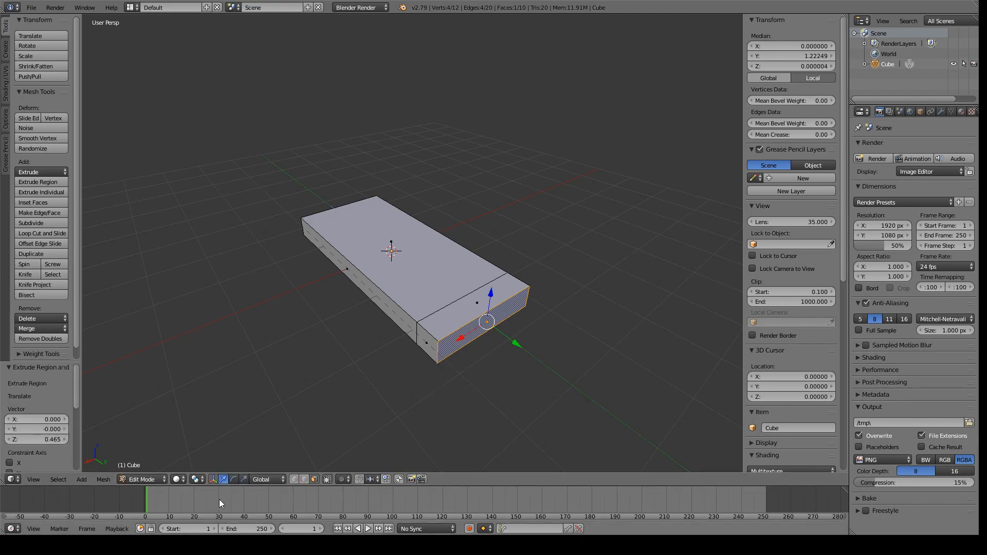
left_click_drag(515, 343, 542, 370)
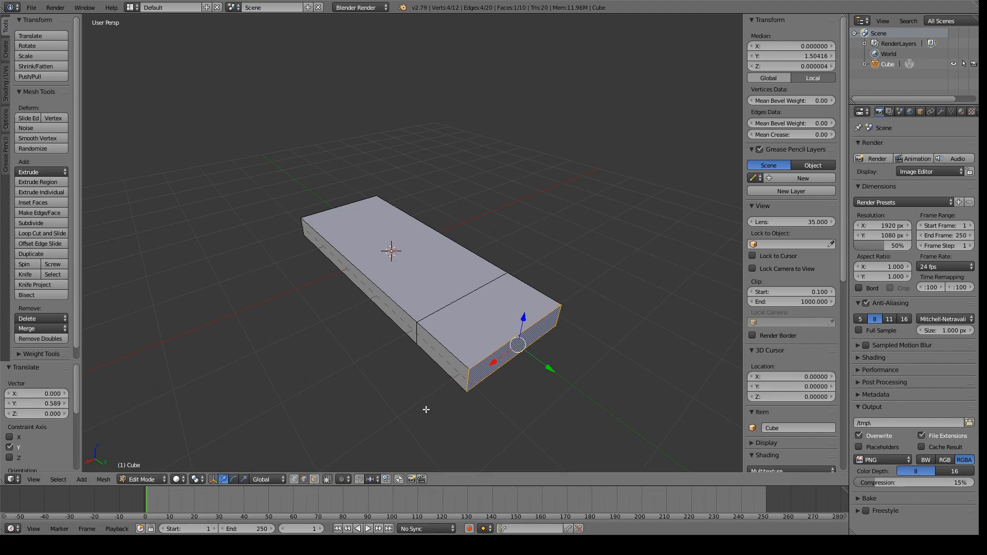
Select a vertical edge at the extruded end and move it about 0.566 inward along X in the top view
right_click(472, 382)
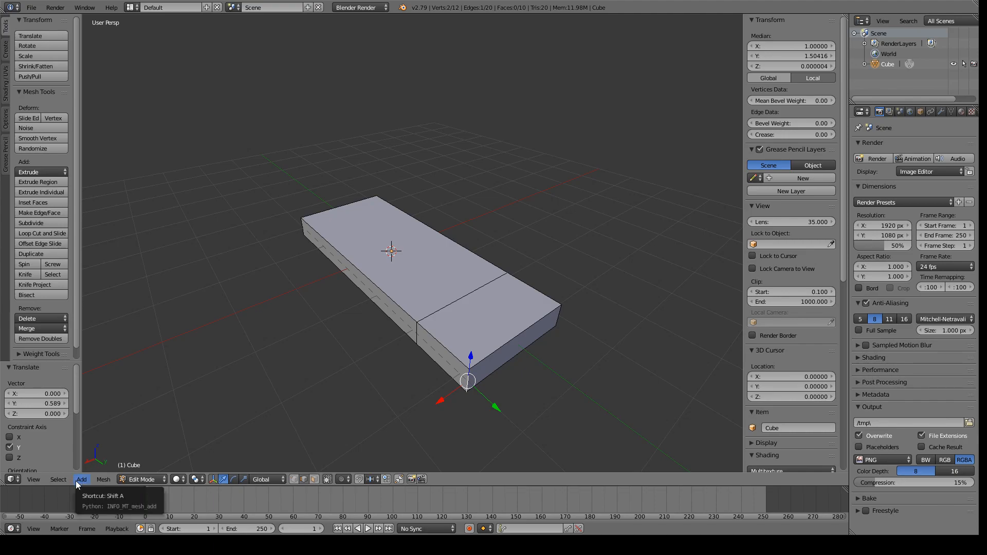
key("KP_7")
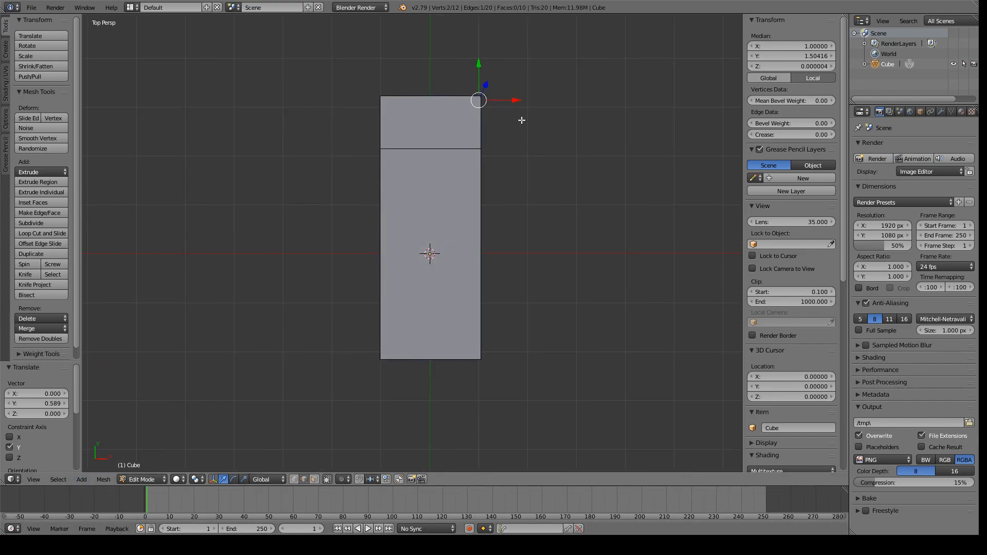
left_click_drag(517, 100, 488, 100)
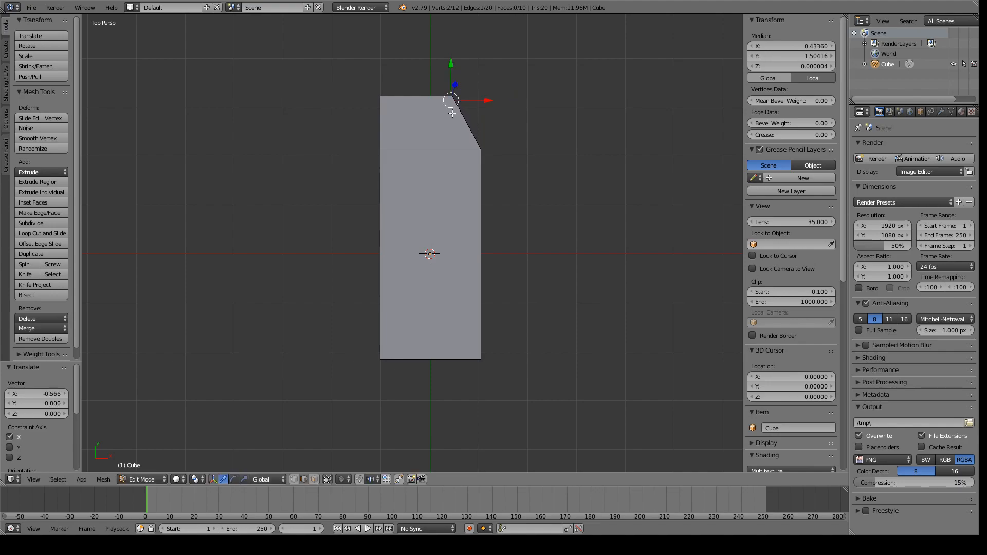
Move the opposite vertical edge of the extruded end about 0.557 inward along X in the top view to complete the taper
middle_click_drag(176, 196, 242, 273)
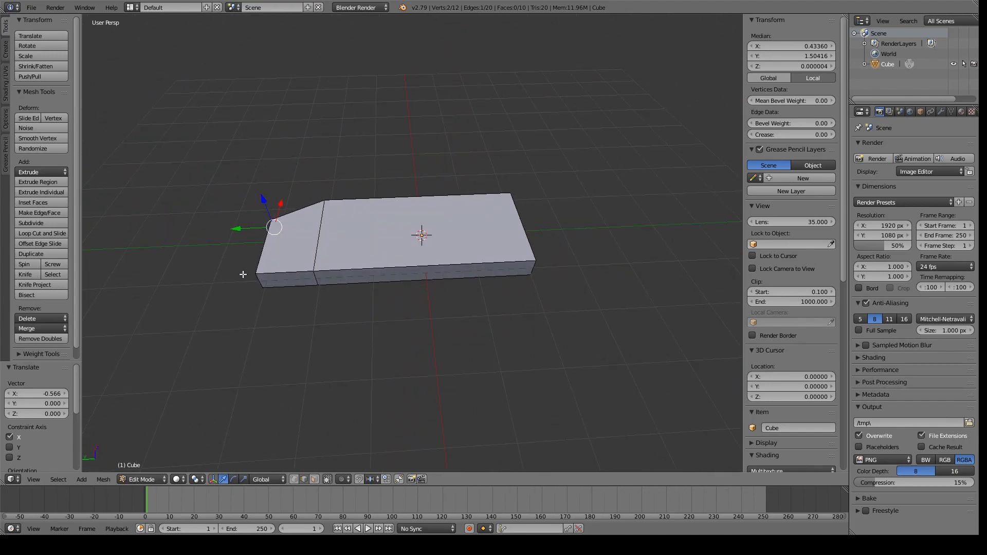
right_click(259, 281)
key("KP_7")
key("g")
key("x")
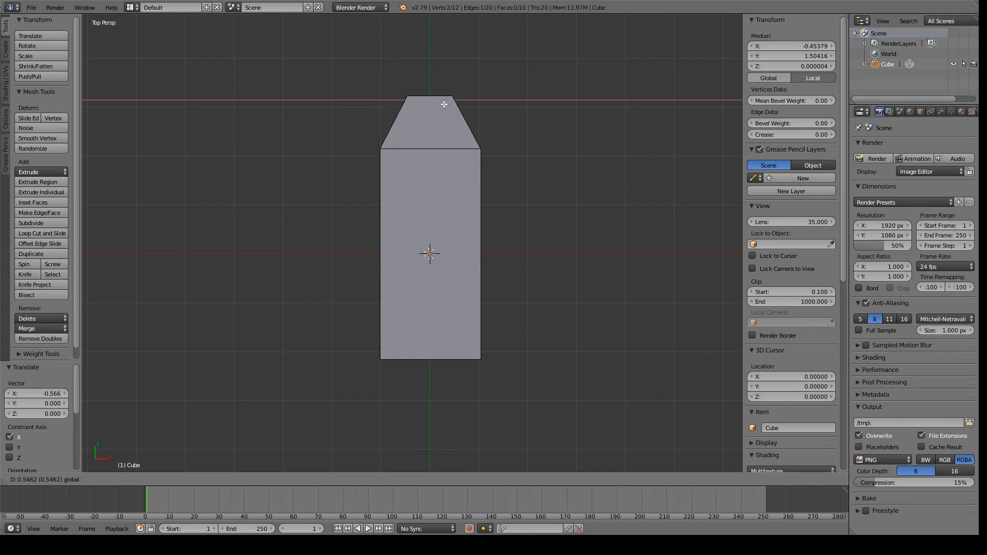
left_click(445, 104)
Switch the tapered slab from Edit Mode to Object Mode
middle_click_drag(562, 280, 454, 193)
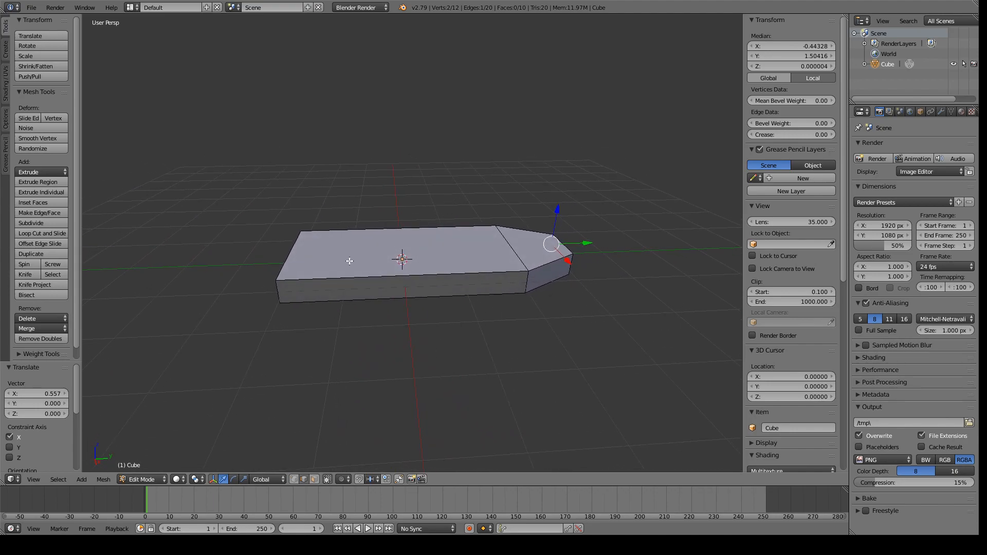
left_click(154, 479)
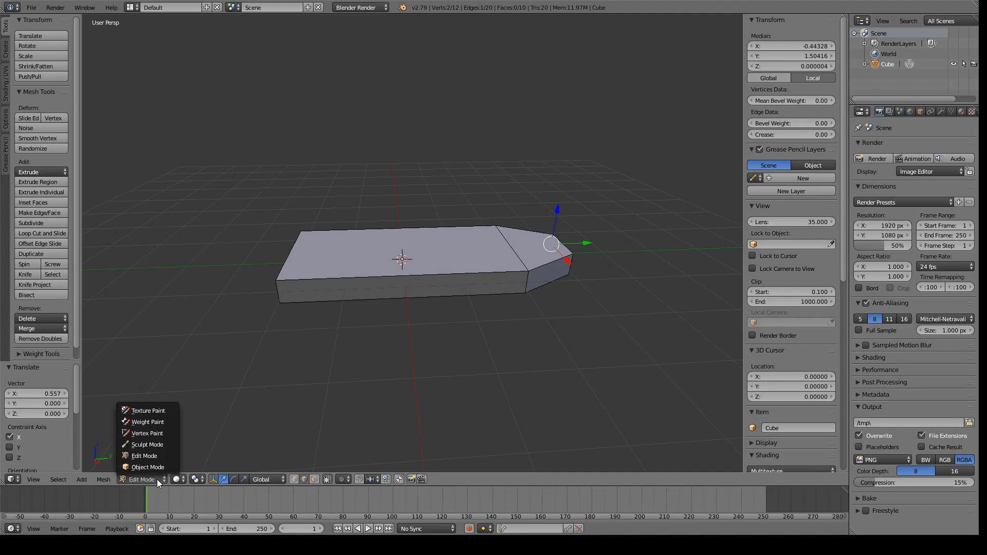
left_click(152, 467)
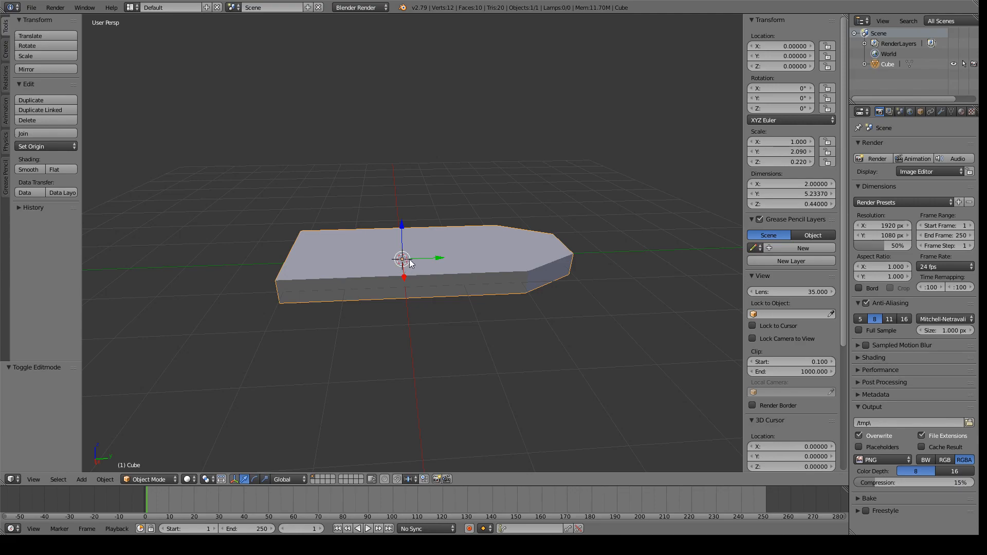
Place the 3D cursor at several spots above the slab, ending near X -1.116, Y -1.739, Z 2.075
left_click(318, 112)
left_click(305, 168)
left_click(335, 137)
left_click(249, 158)
left_click(308, 140)
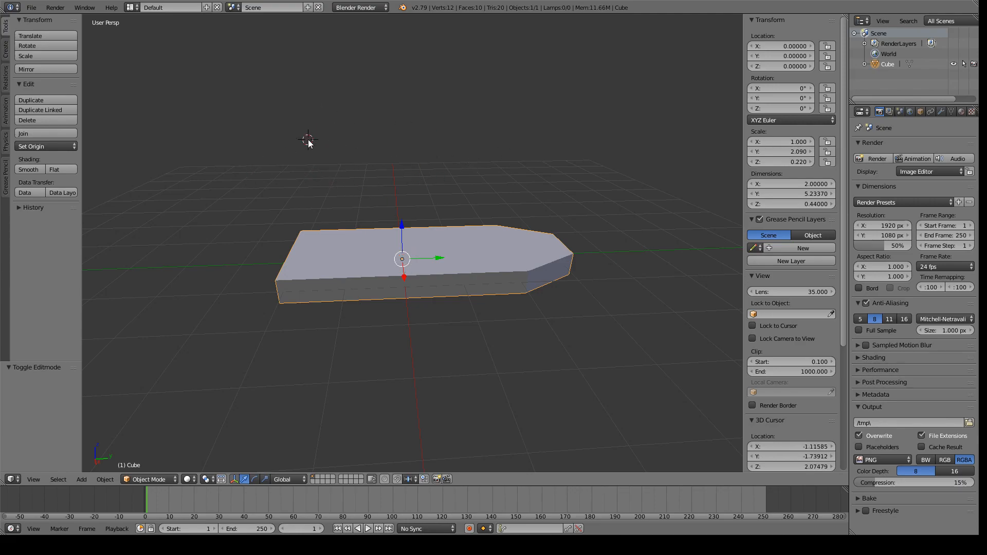
Add a cube at the displaced 3D cursor and delete it again
left_click(88, 480)
left_click(90, 479)
left_click(87, 480)
left_click(90, 480)
left_click(87, 479)
mouse_move(92, 467)
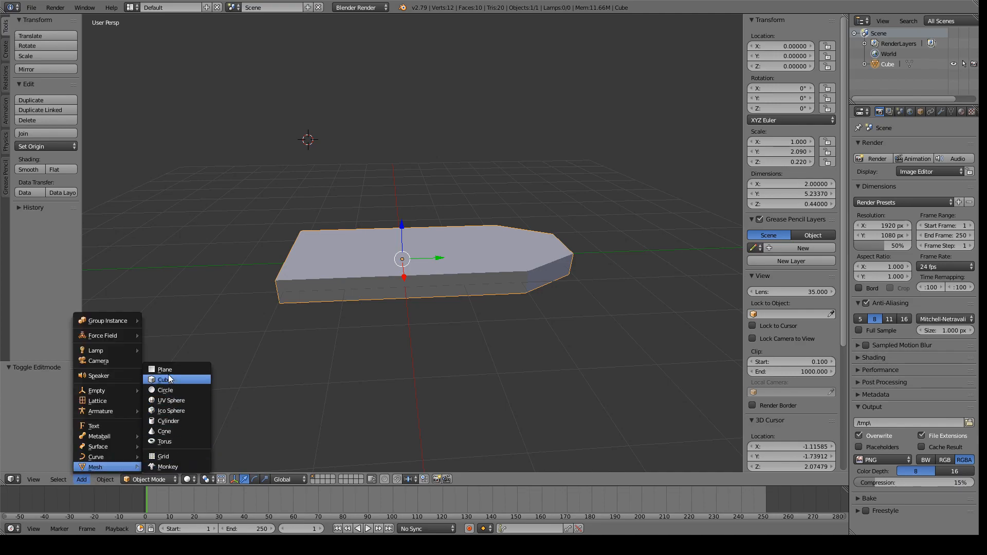
left_click(169, 379)
middle_click_drag(326, 360, 346, 374)
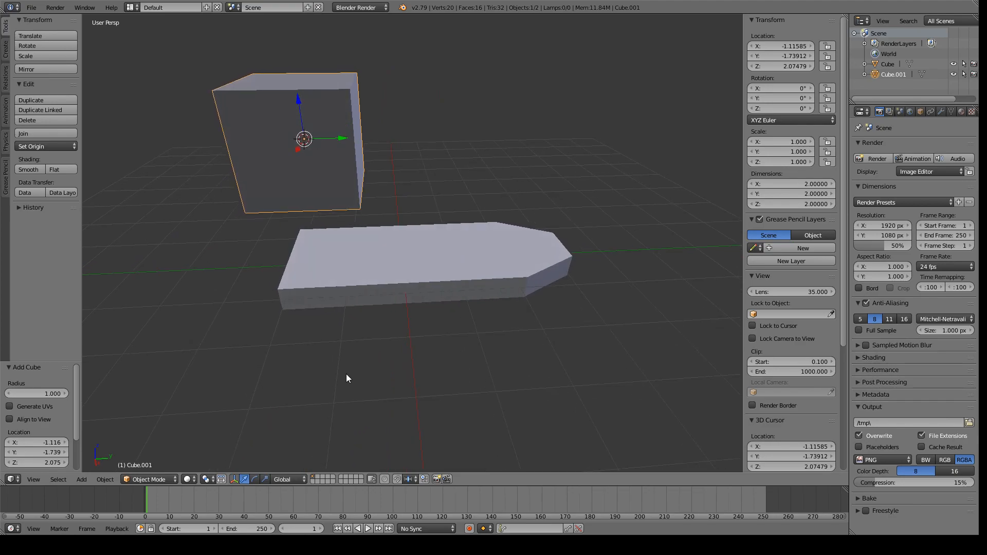
key("x")
left_click(358, 362)
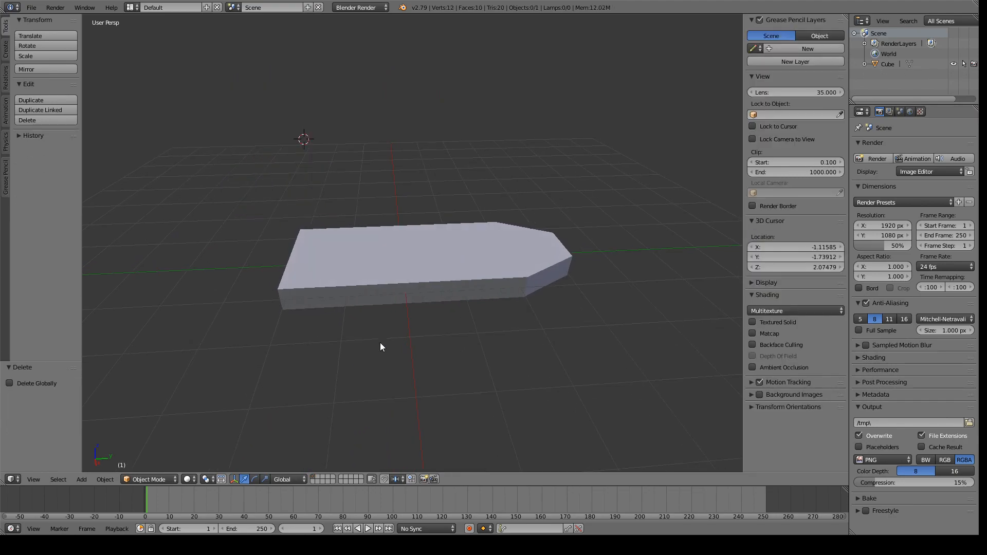
Select the slab and snap the 3D cursor to the selected object
right_click(318, 281)
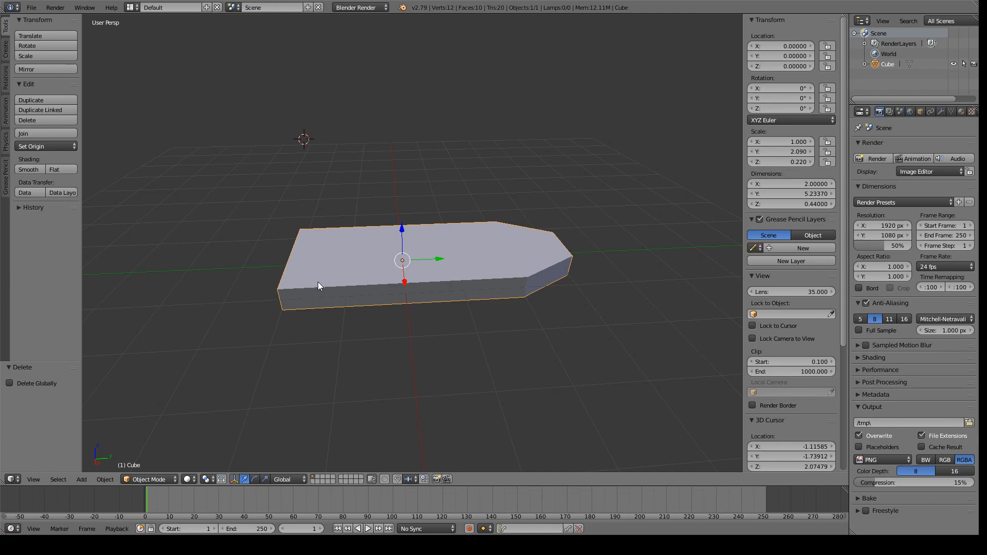
left_click(105, 479)
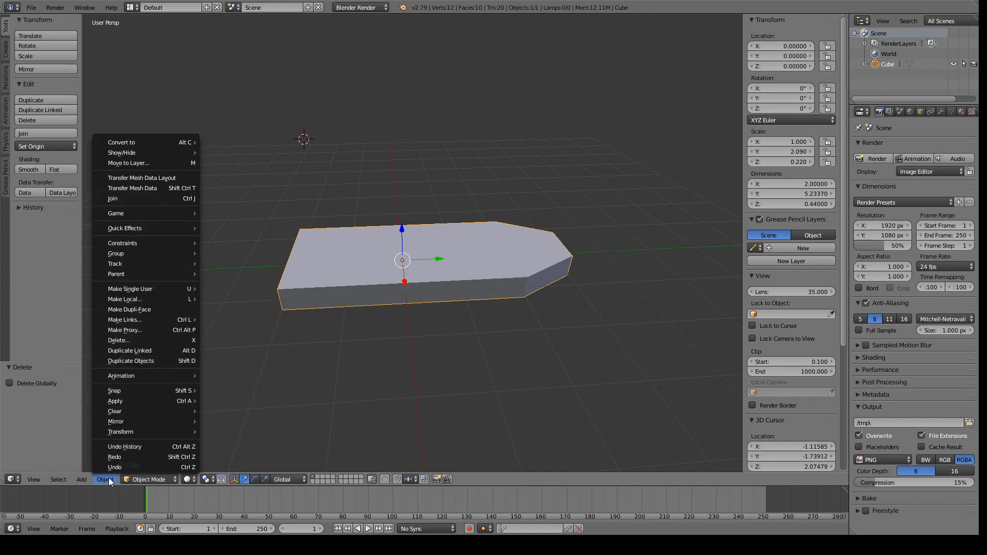
mouse_move(145, 394)
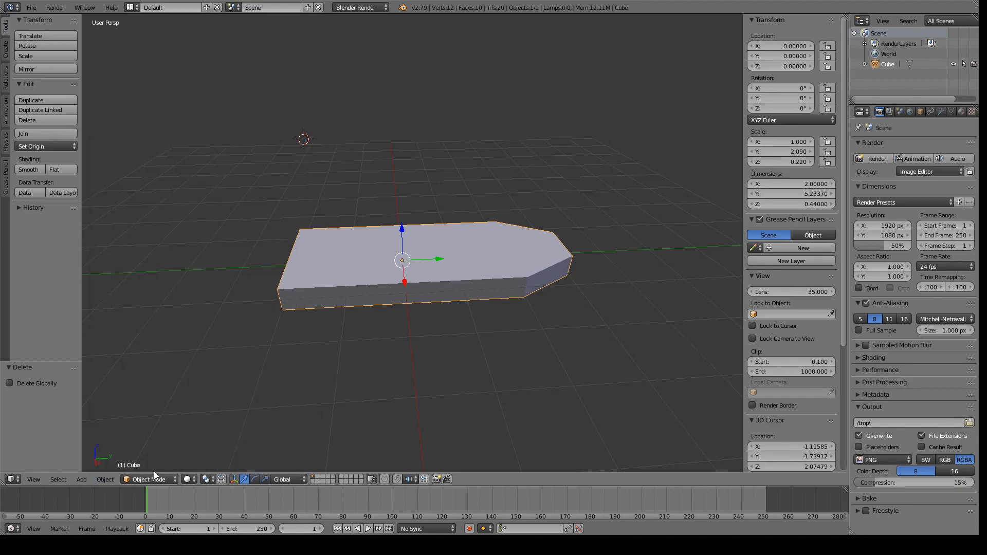
left_click(100, 480)
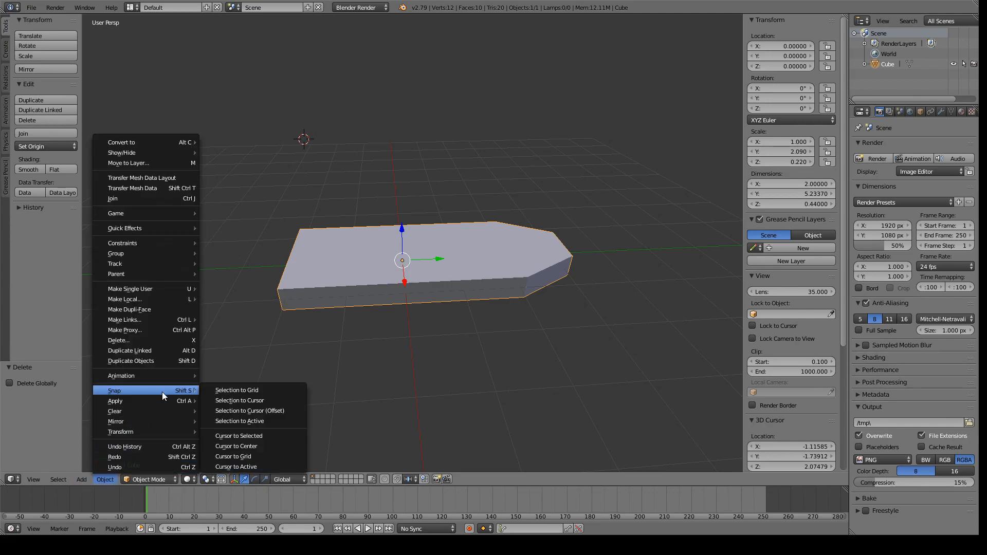
left_click(262, 436)
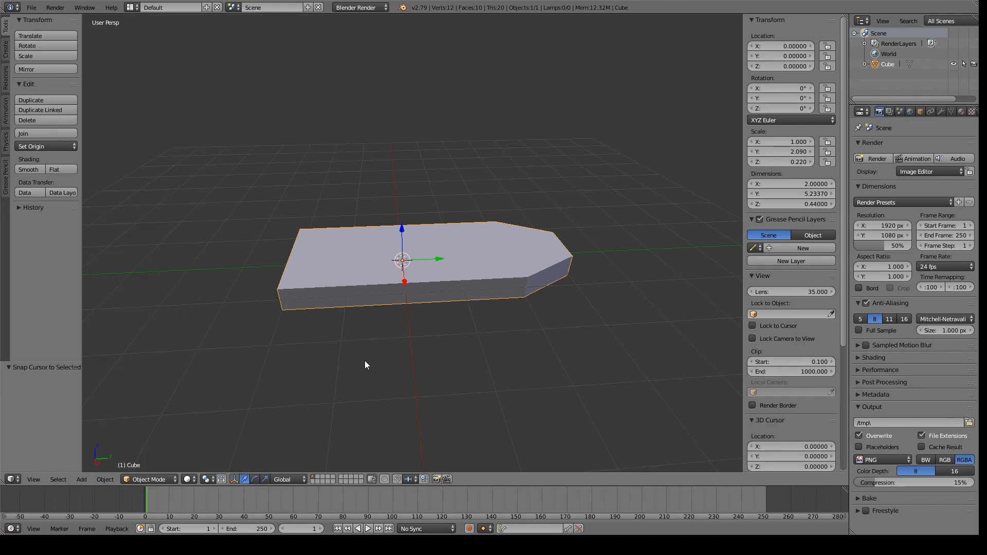
Add a cube at the slab's centre and scale it down uniformly to about 0.174
left_click(84, 479)
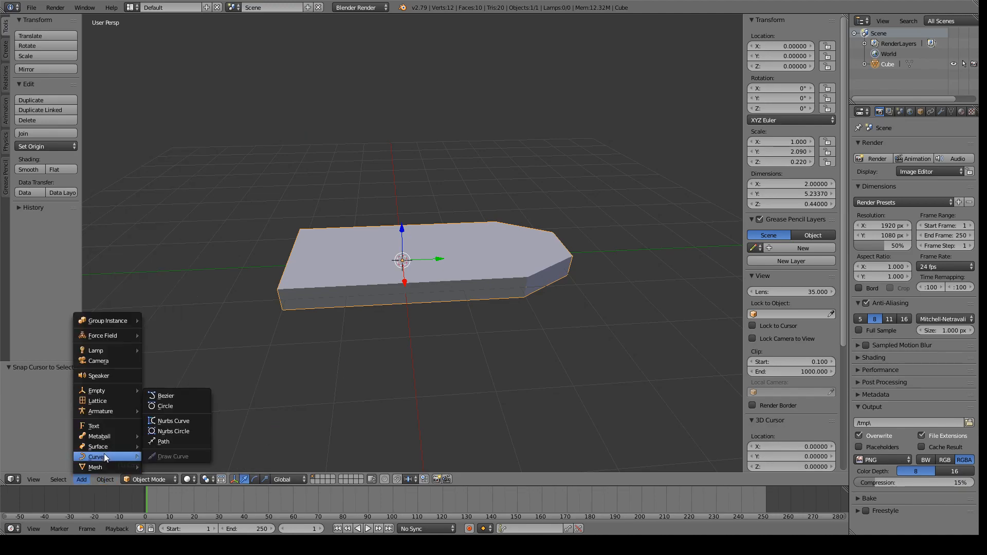
mouse_move(111, 468)
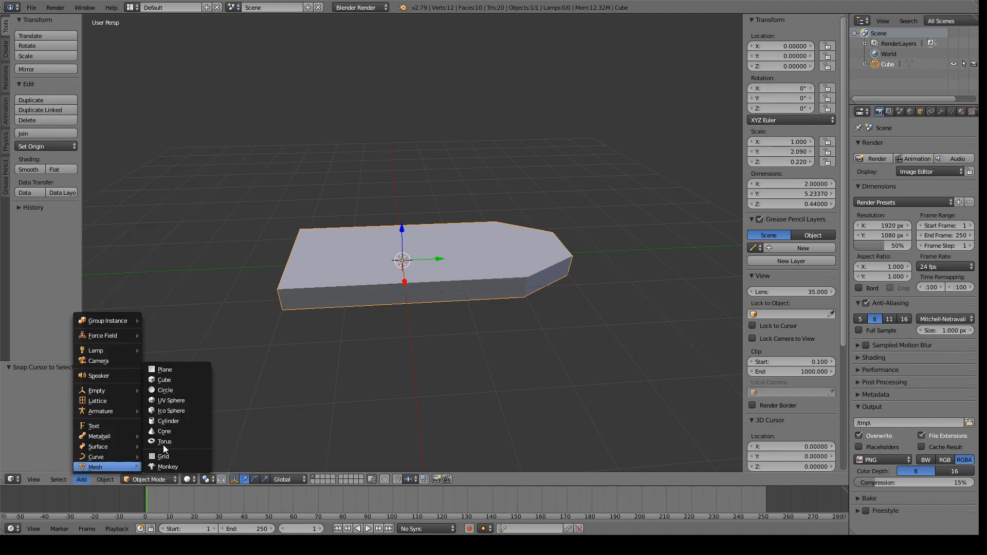
left_click(183, 378)
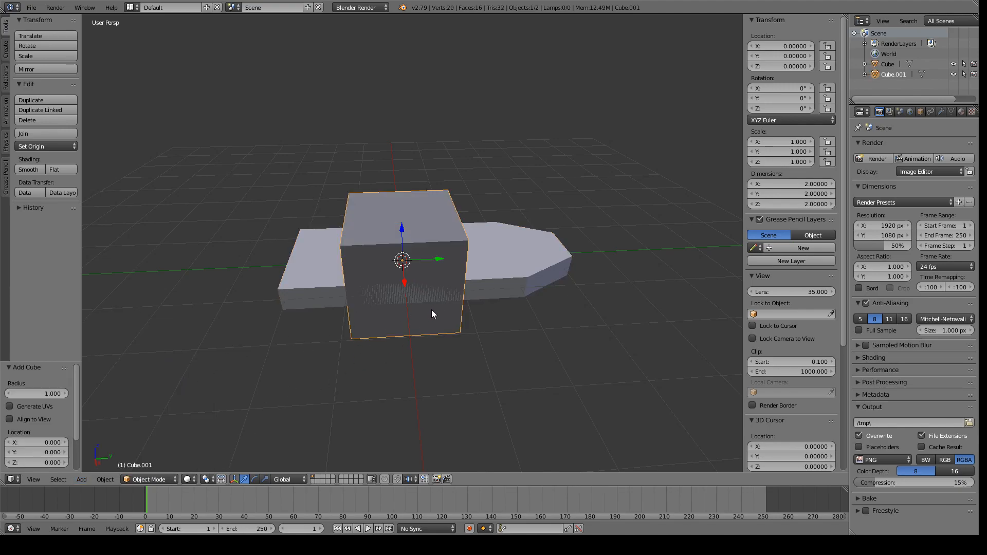
key("s")
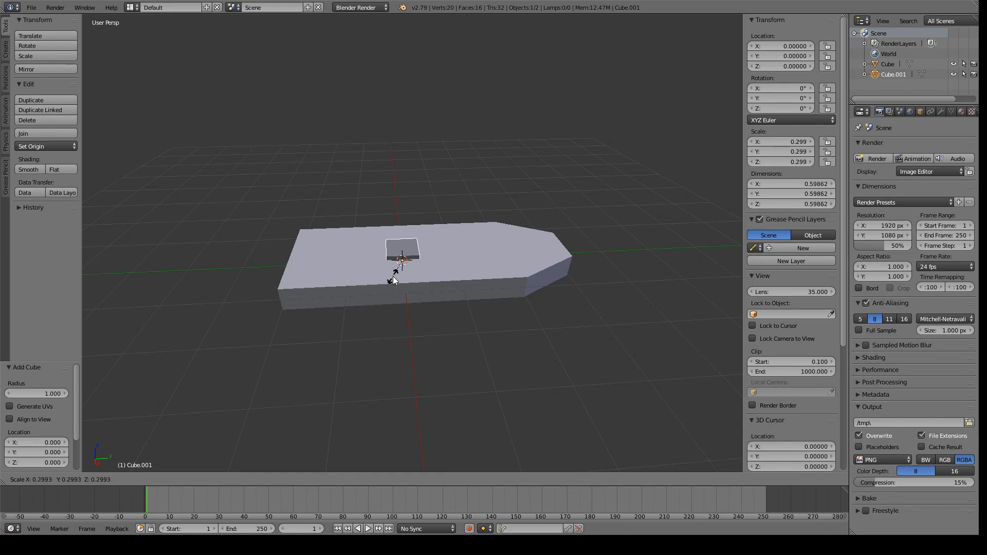
left_click(399, 273)
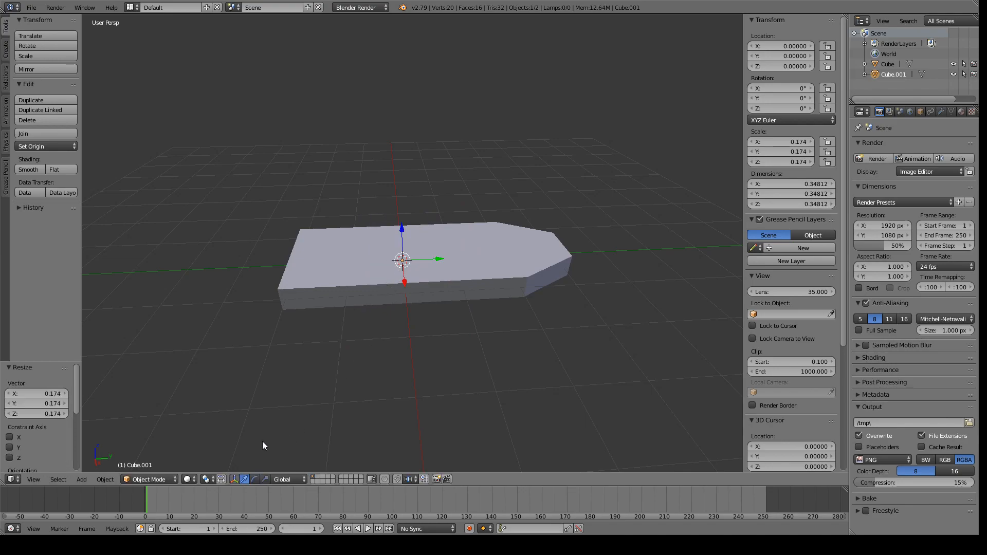
Set the viewport shading to Wireframe and move the small cube about 2.356 along negative Y to the slab's flat end
left_click(190, 479)
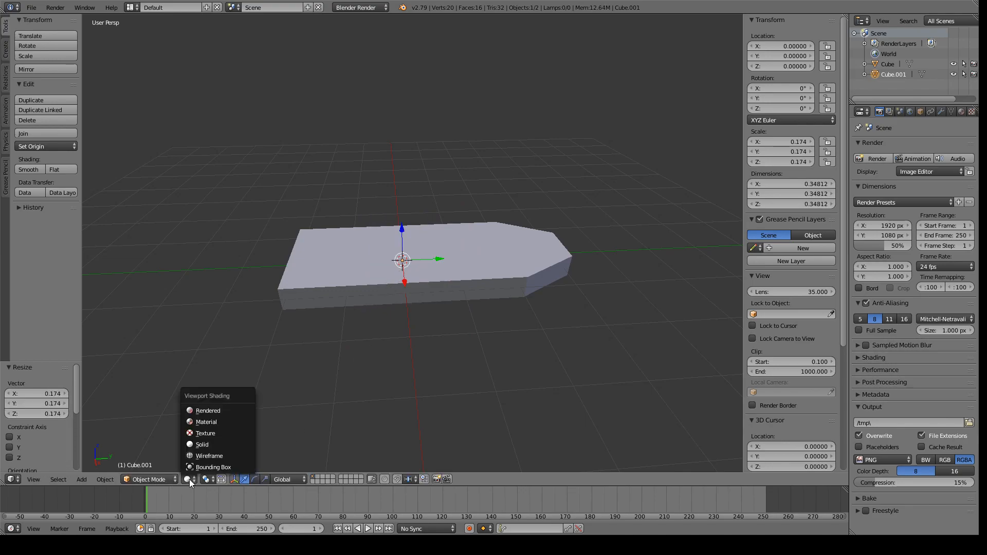
left_click(214, 456)
scroll(324, 374, "up", 2)
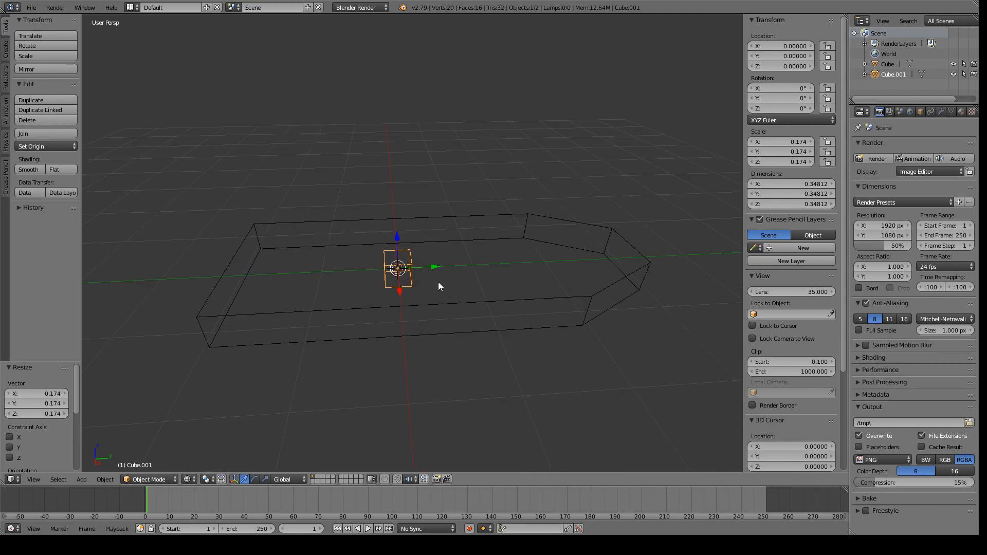
left_click_drag(436, 267, 218, 339)
middle_click_drag(217, 337, 256, 337)
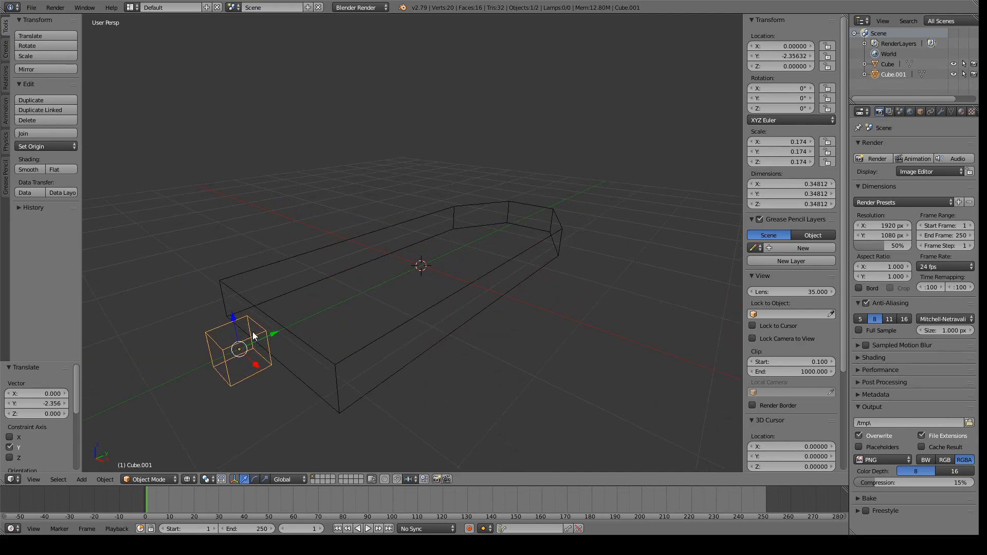
Scale the small cube up uniformly by about 1.438 and raise it about 0.242 along Z
key("s")
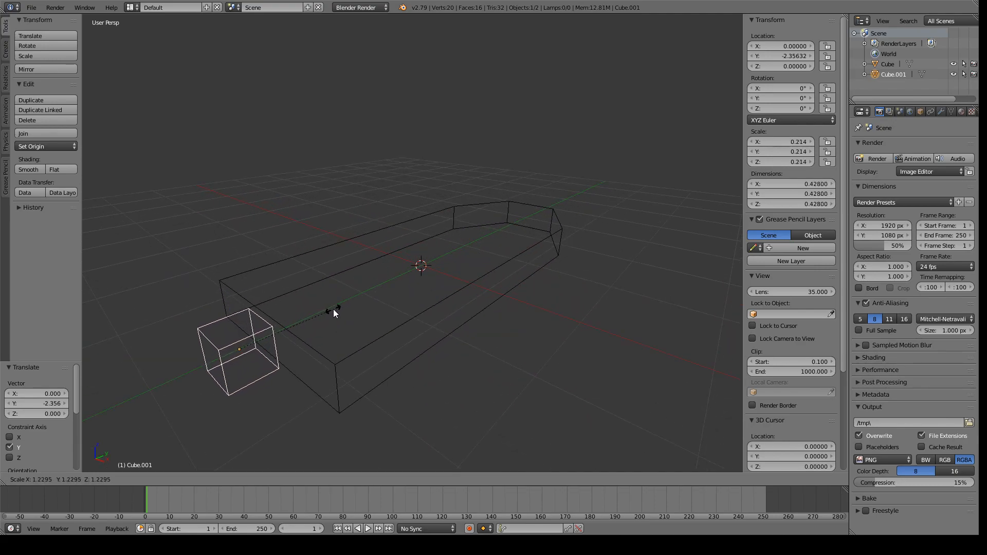
left_click(350, 302)
middle_click_drag(350, 302, 347, 352)
middle_click_drag(430, 353, 453, 354)
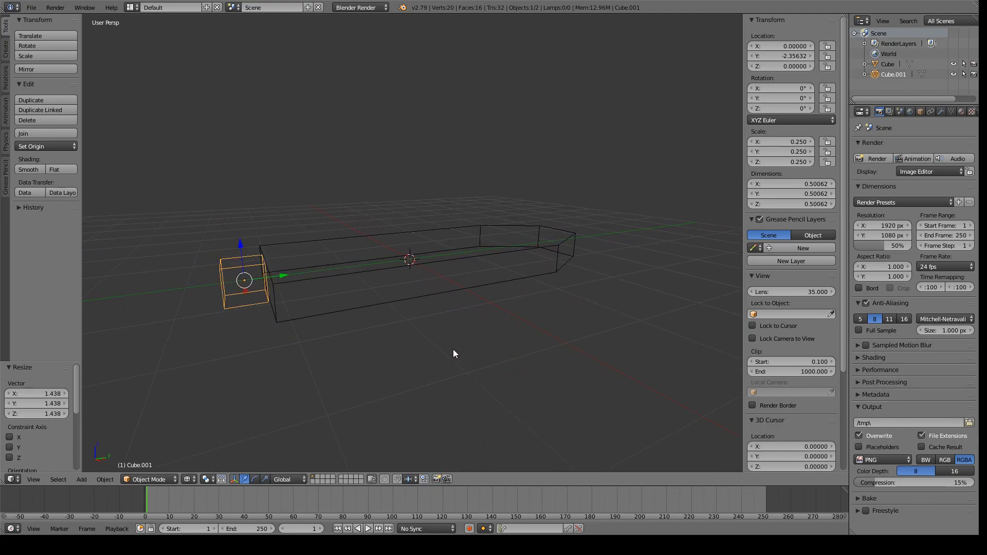
left_click_drag(244, 247, 239, 227)
Try reducing the small cube's Y scale to 0.180, and undo it
middle_click_drag(239, 227, 281, 279)
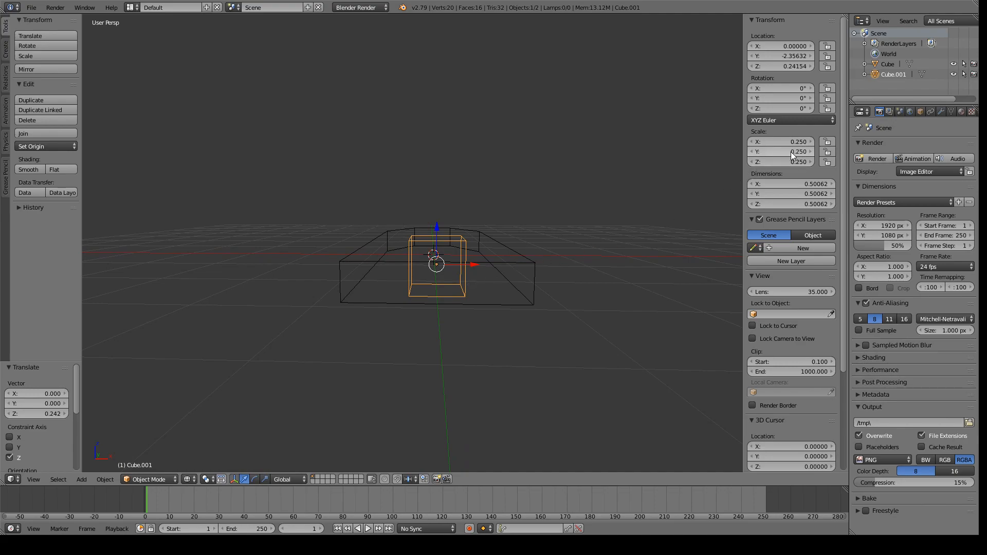
left_click_drag(797, 151, 761, 172)
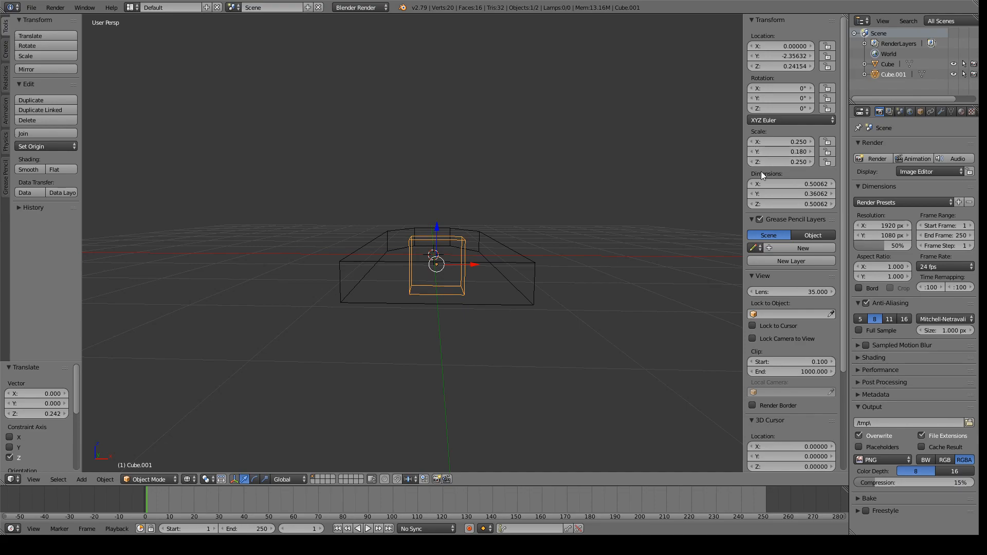
middle_click_drag(702, 207, 647, 236)
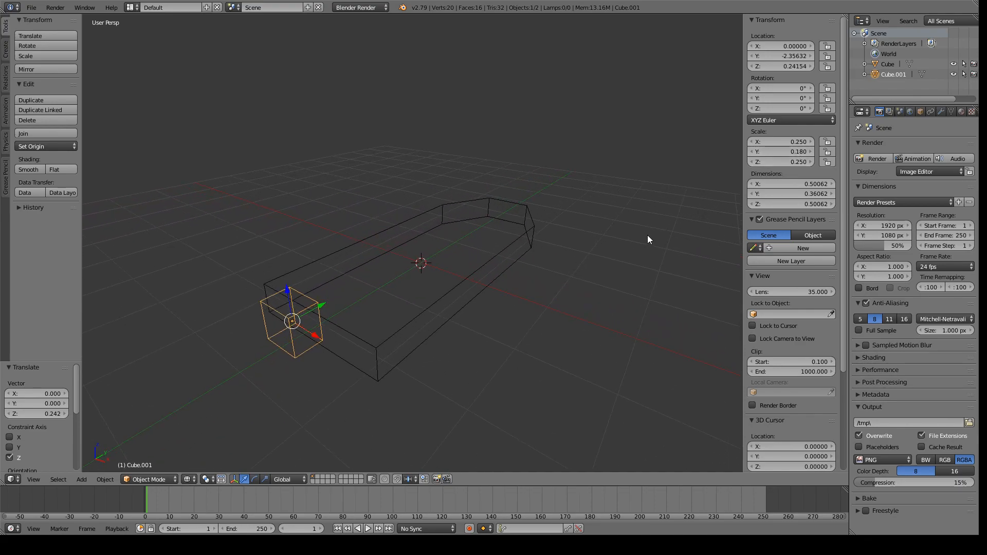
key("ctrl+z")
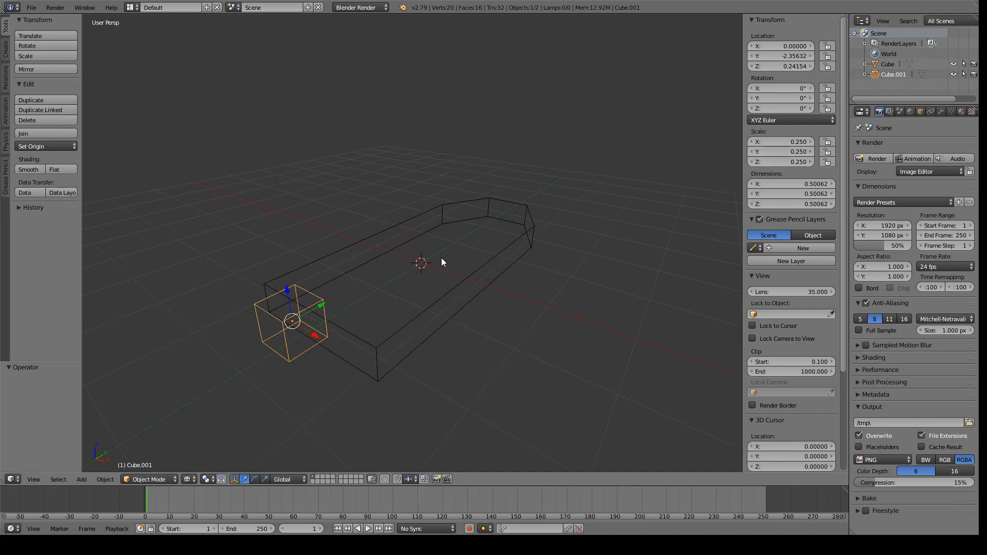
Set the small cube's scale to X 0.200, Y 0.280 and Z 0.320
mouse_move(782, 151)
left_mouse_down()
mouse_move(753, 142)
mouse_move(769, 142)
left_mouse_up()
key("ctrl+z")
middle_click_drag(368, 352, 407, 344)
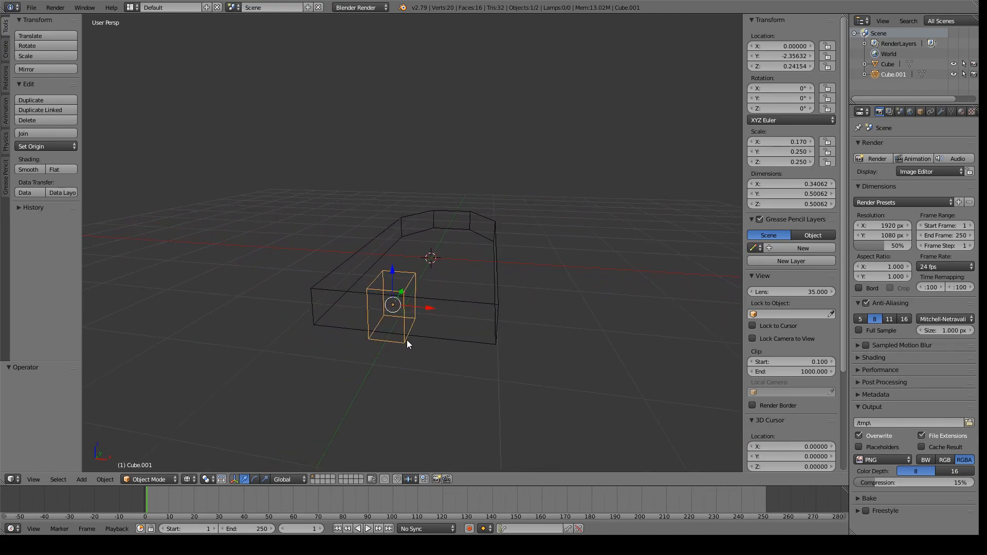
left_click_drag(788, 163, 796, 143)
middle_click_drag(591, 304, 499, 297)
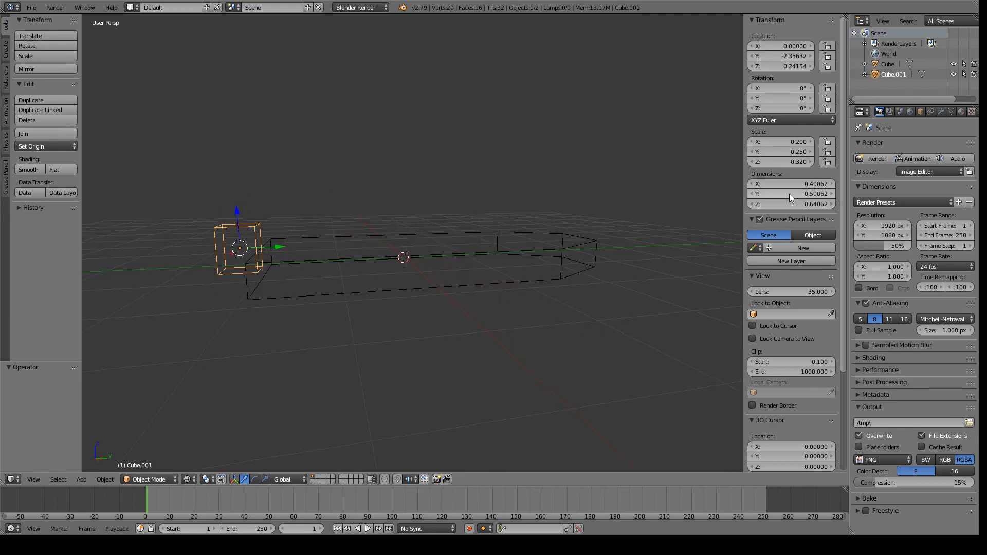
mouse_move(793, 151)
left_mouse_down()
mouse_move(811, 152)
mouse_move(802, 151)
left_mouse_up()
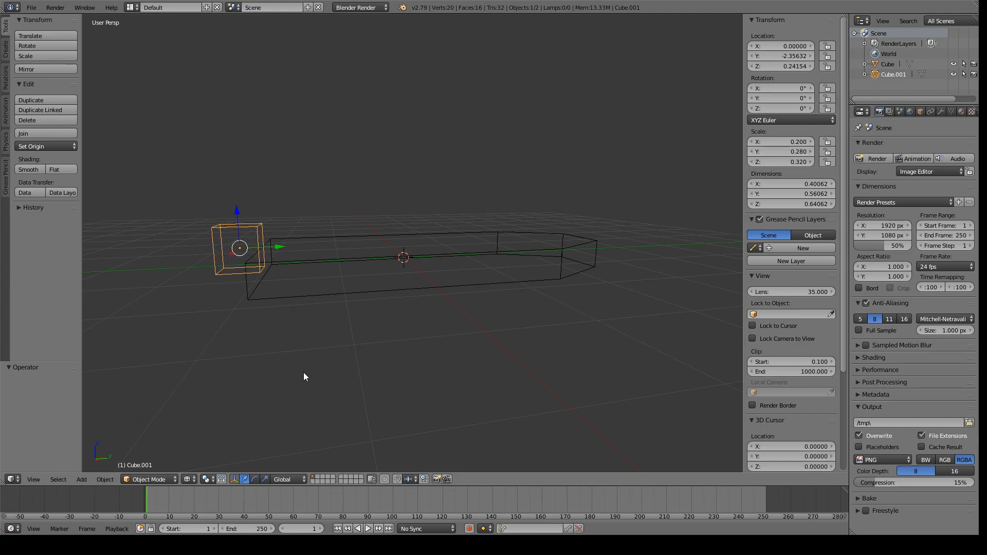
Set the viewport shading to Solid and move the small cube along negative Y to about -2.414, clear of the slab
left_click(189, 479)
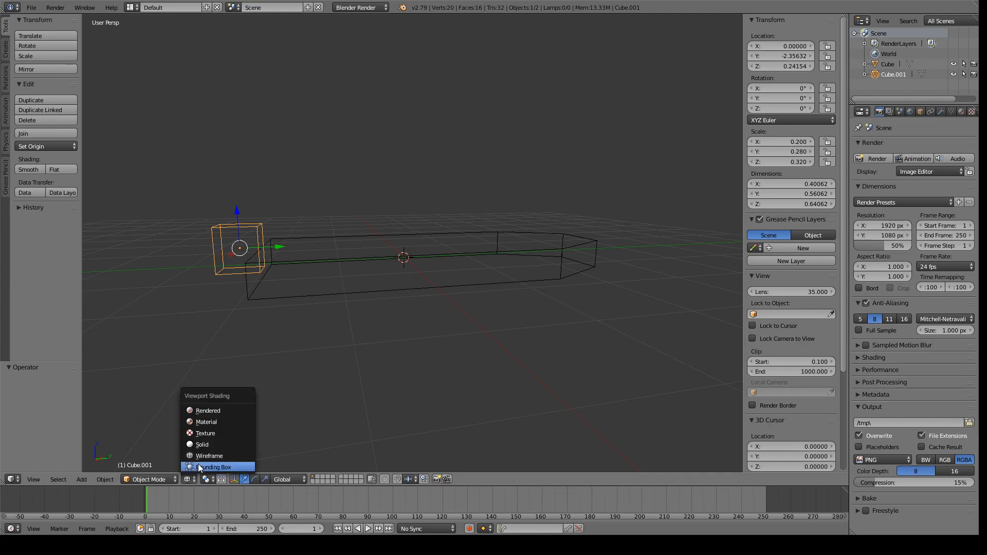
left_click(207, 445)
mouse_move(254, 394)
middle_mouse_down()
mouse_move(288, 390)
mouse_move(277, 394)
middle_mouse_up()
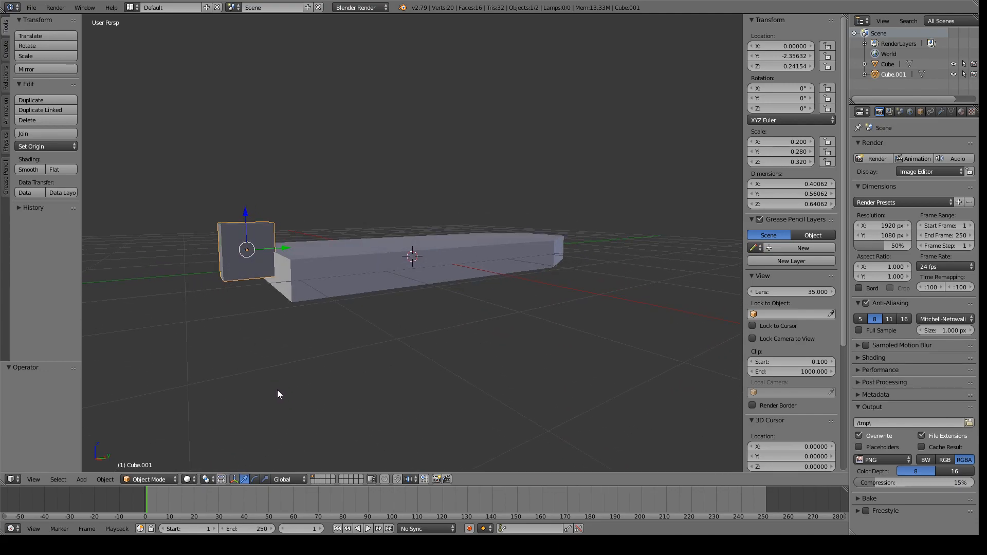
left_click_drag(288, 247, 285, 247)
middle_click_drag(298, 270, 312, 305)
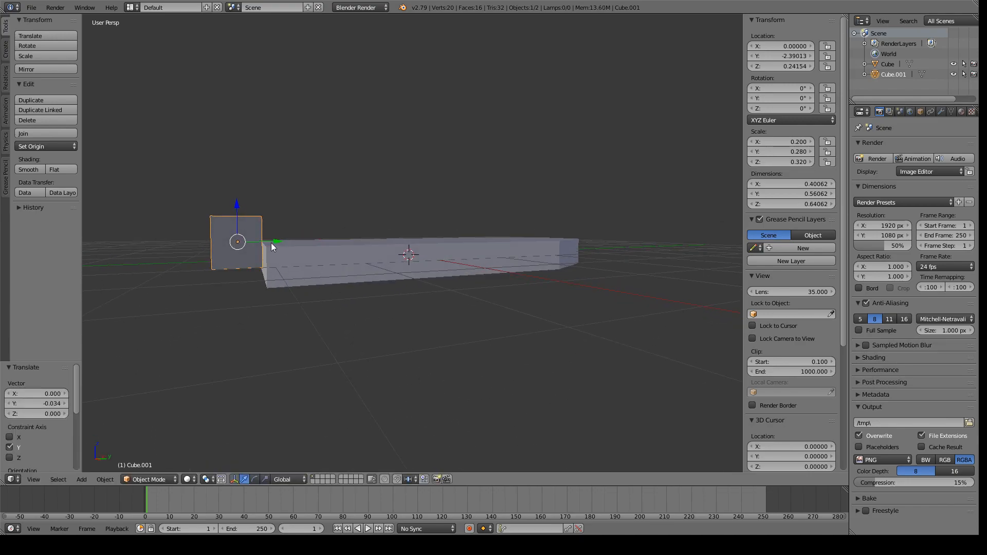
left_click_drag(276, 239, 275, 240)
middle_click_drag(289, 305, 289, 303)
Switch to the orthographic Right view and move the small cube about 0.030 along Y to meet the slab's flat end
left_click(35, 480)
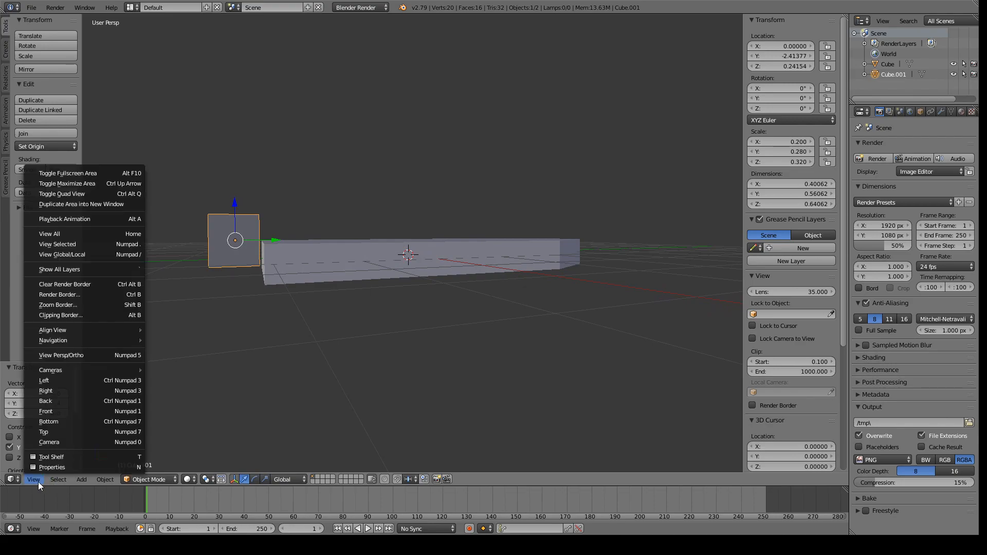
left_click(88, 382)
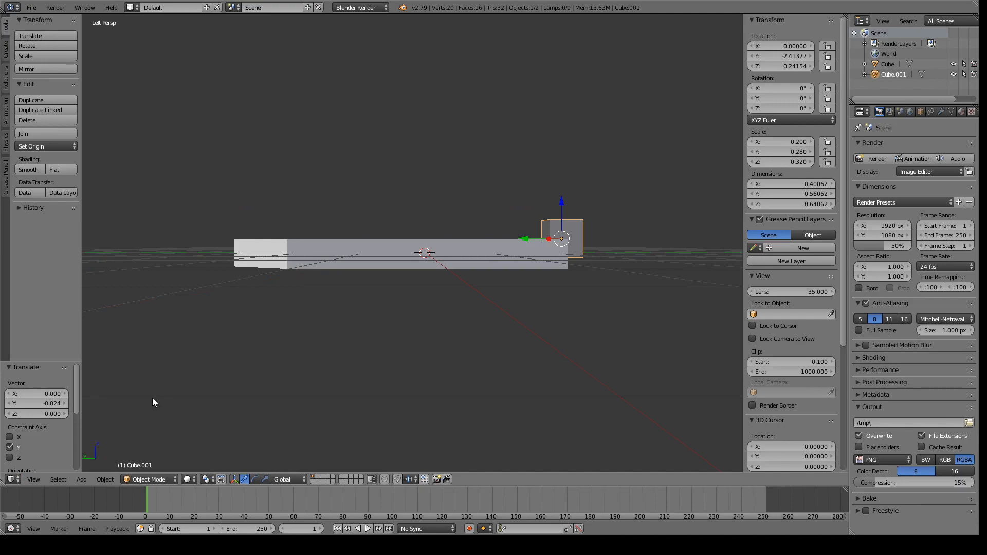
key("KP_5")
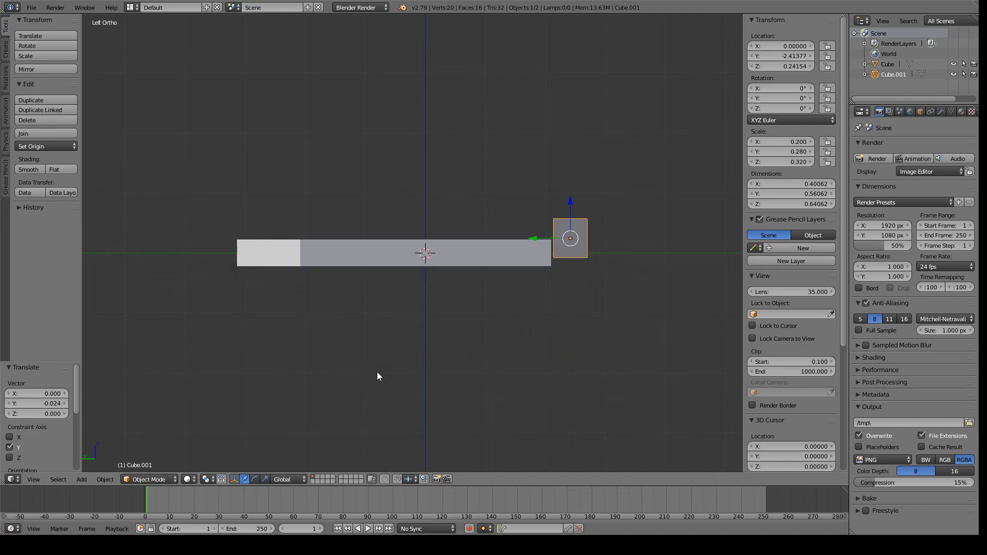
left_click(38, 480)
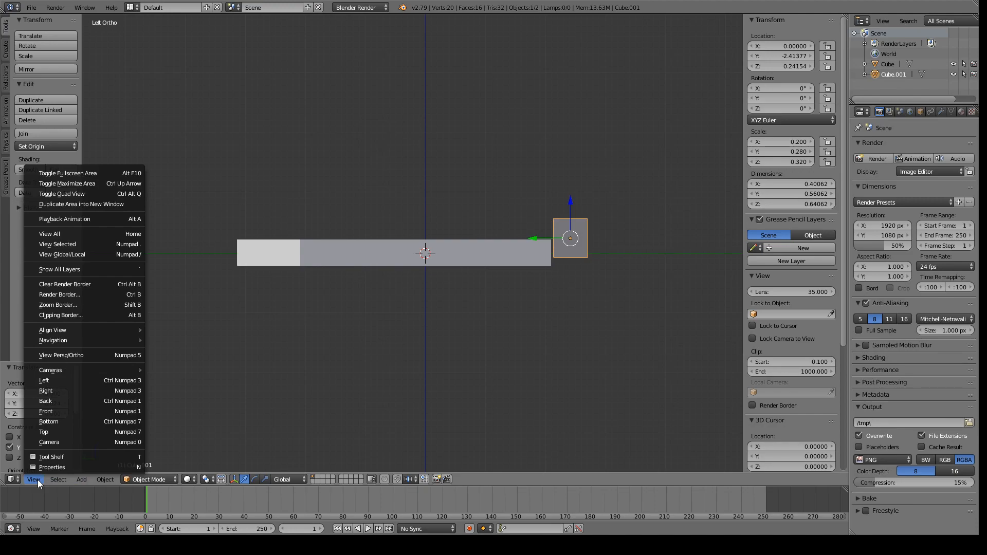
left_click(89, 391)
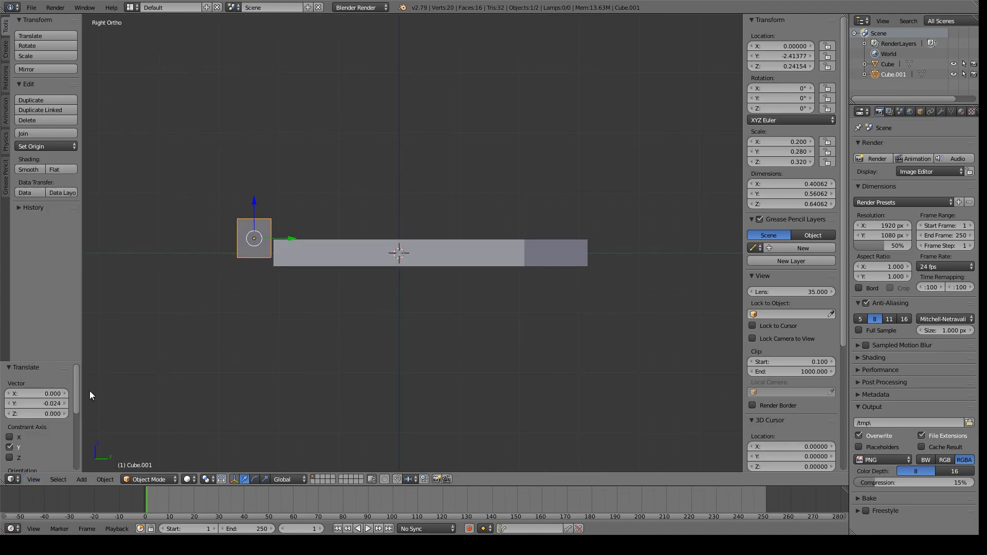
scroll(220, 388, "up", 2)
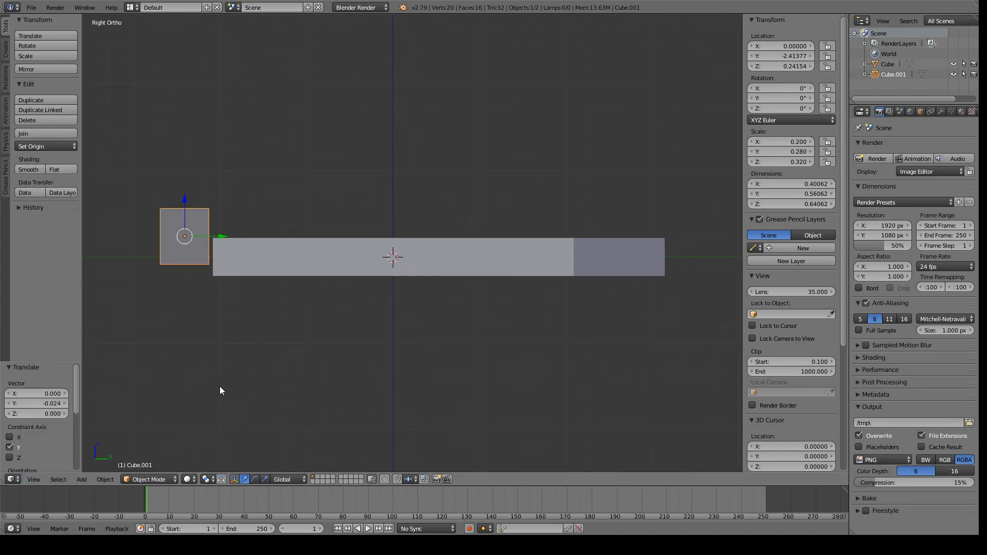
left_click_drag(221, 237, 223, 235)
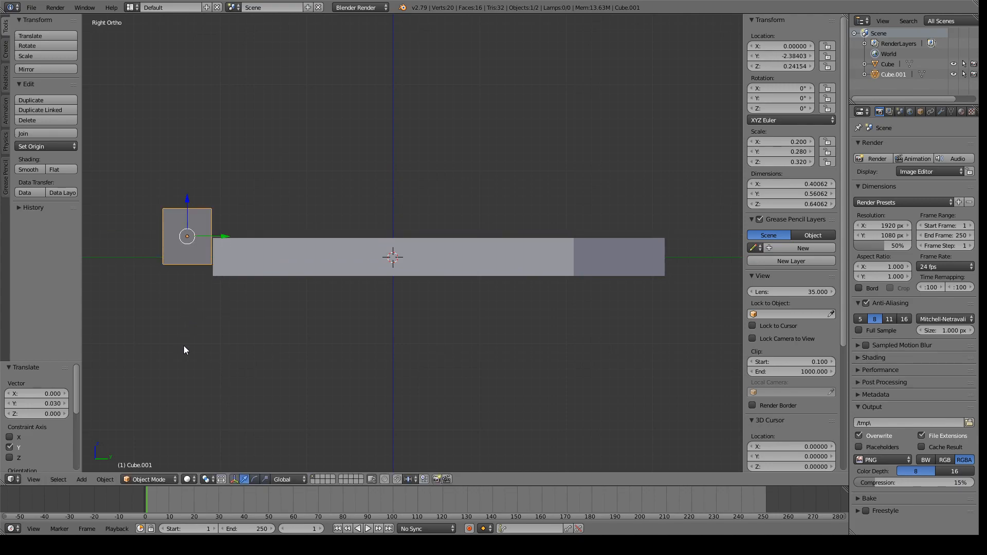
Snap the 3D cursor to the selected small cube
middle_click_drag(174, 343, 234, 356)
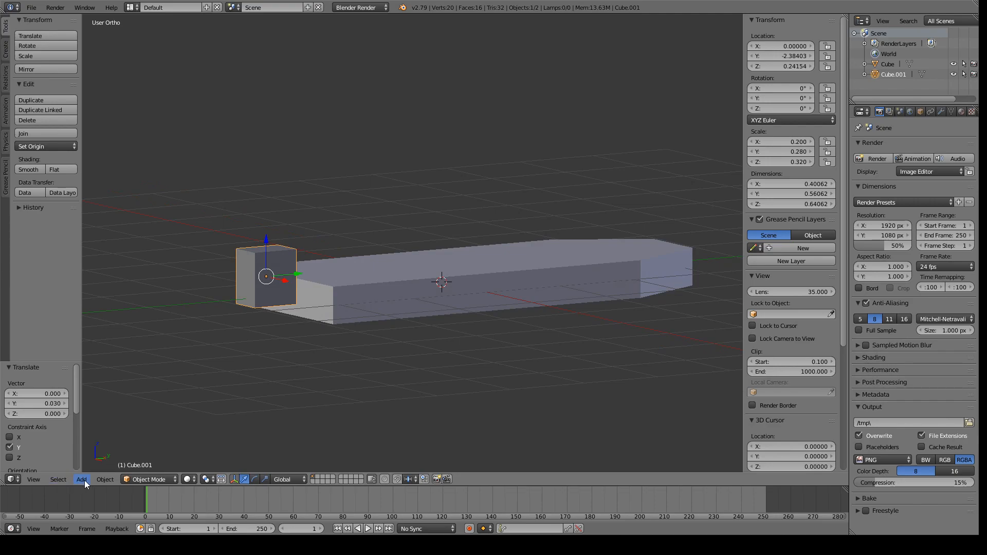
left_click(58, 479)
mouse_move(82, 479)
left_click(85, 480)
left_click(105, 479)
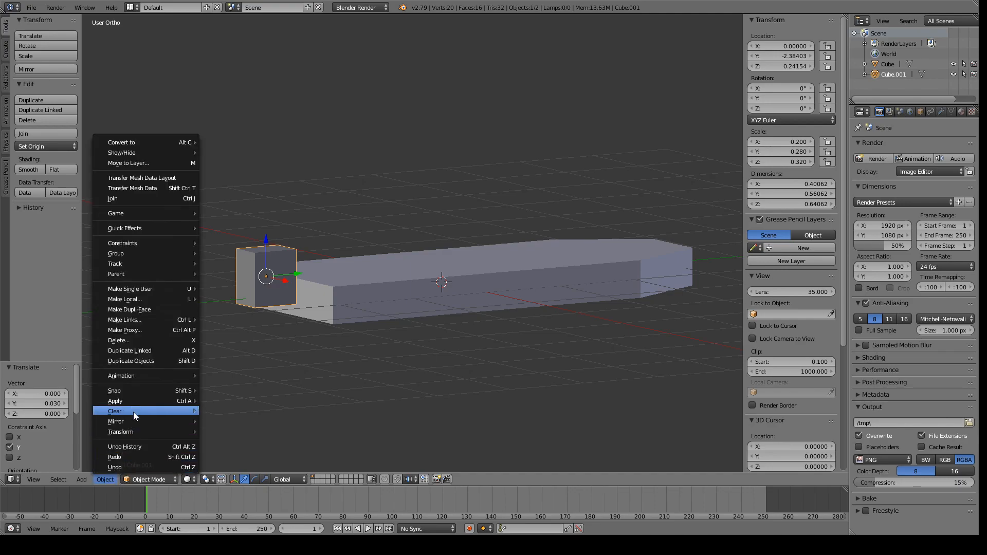
mouse_move(138, 401)
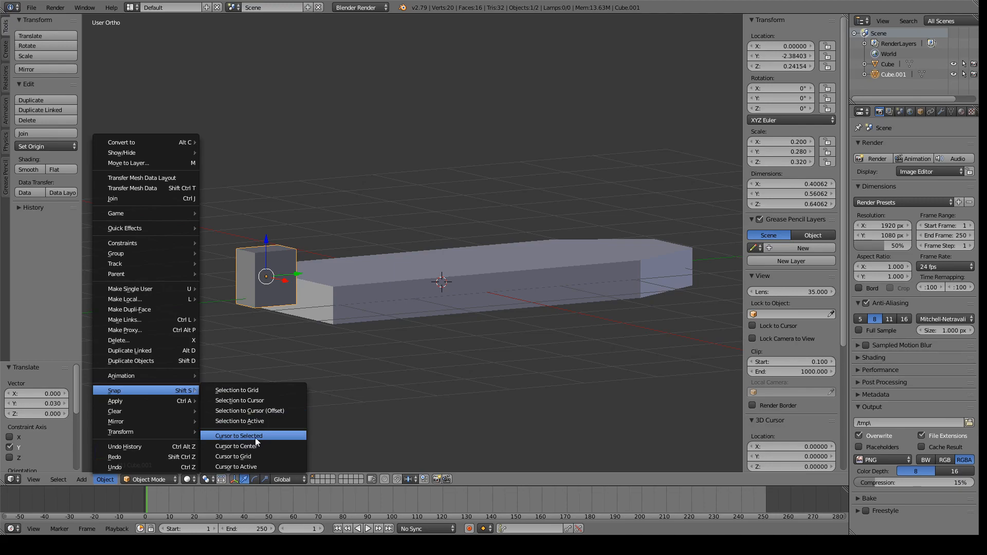
left_click(255, 436)
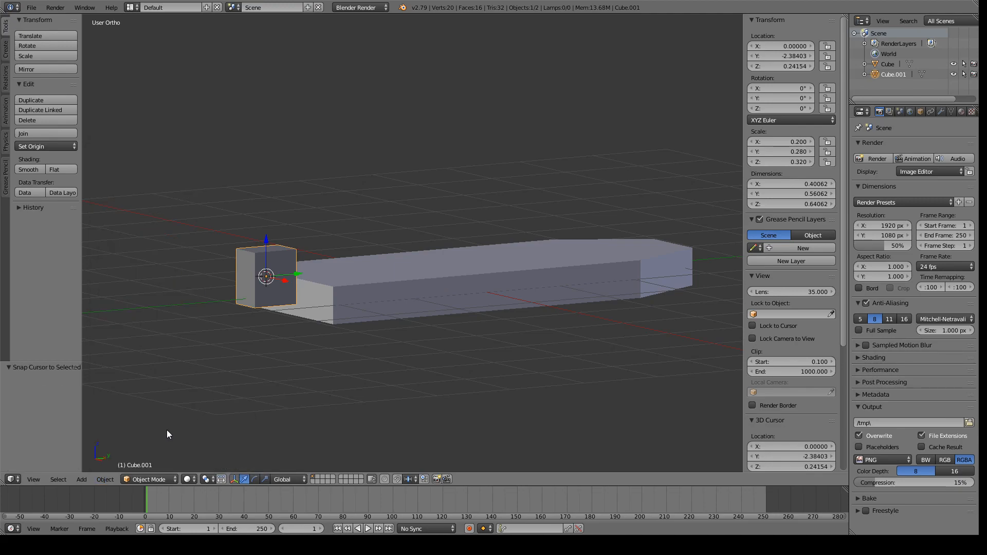
Add a mesh cylinder at the 3D cursor and scale it down uniformly to about 0.205
left_click(83, 480)
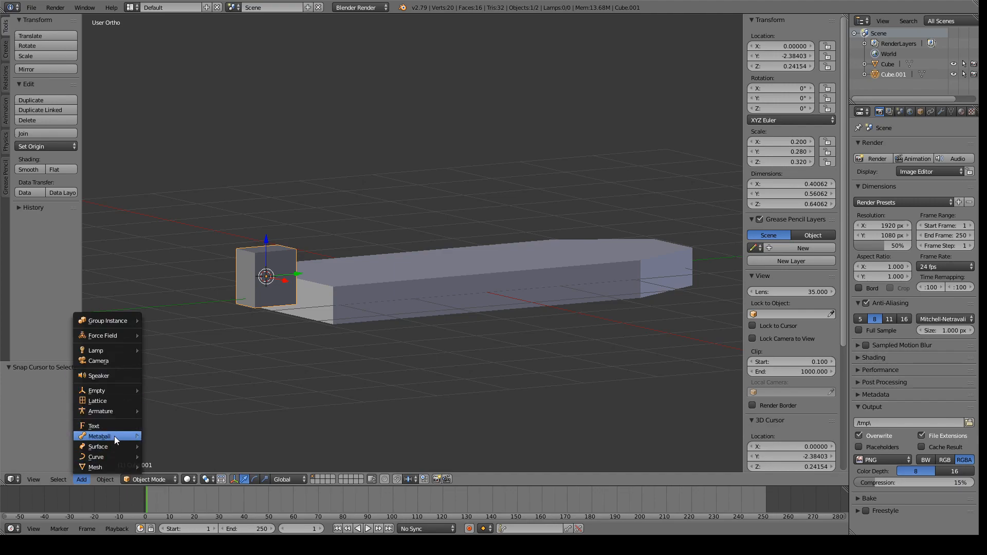
mouse_move(118, 466)
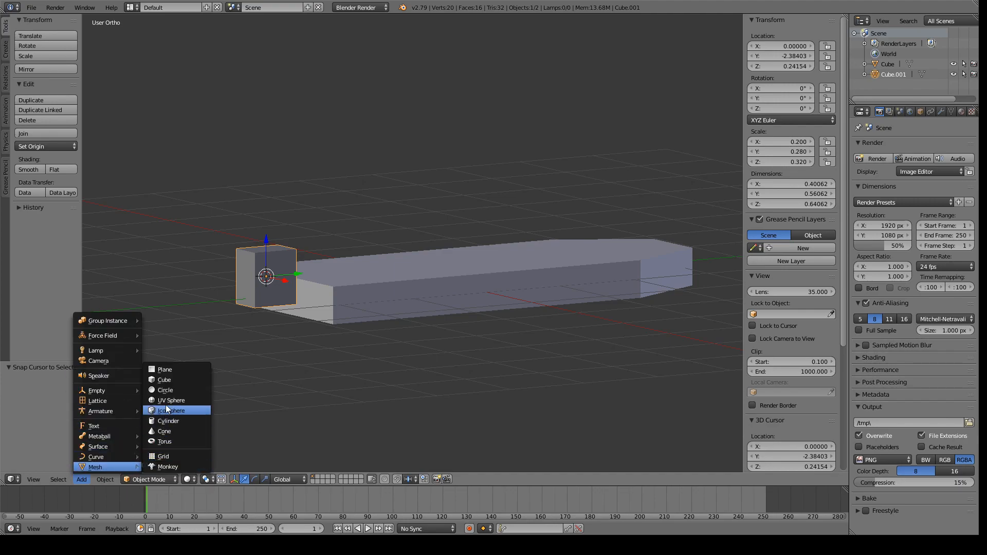
left_click(172, 424)
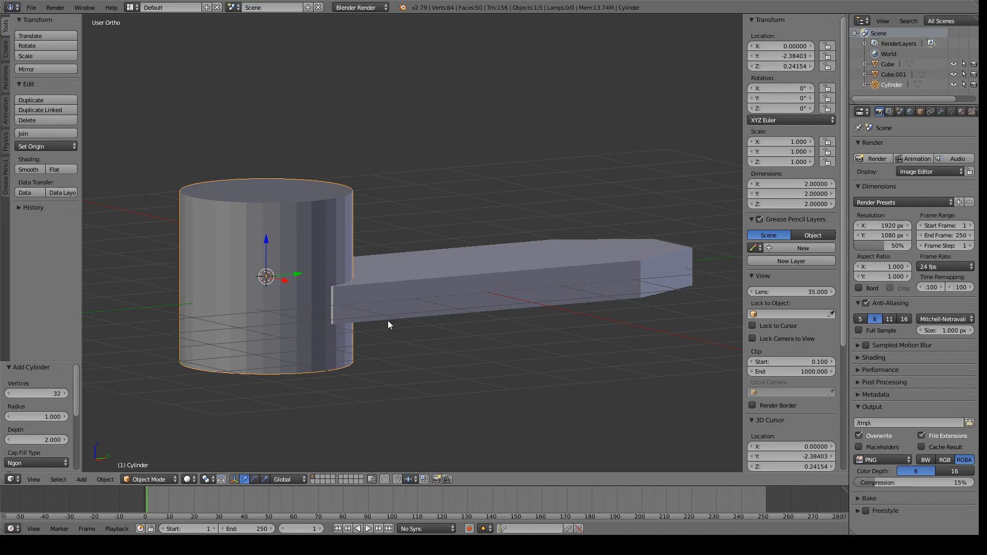
key("s")
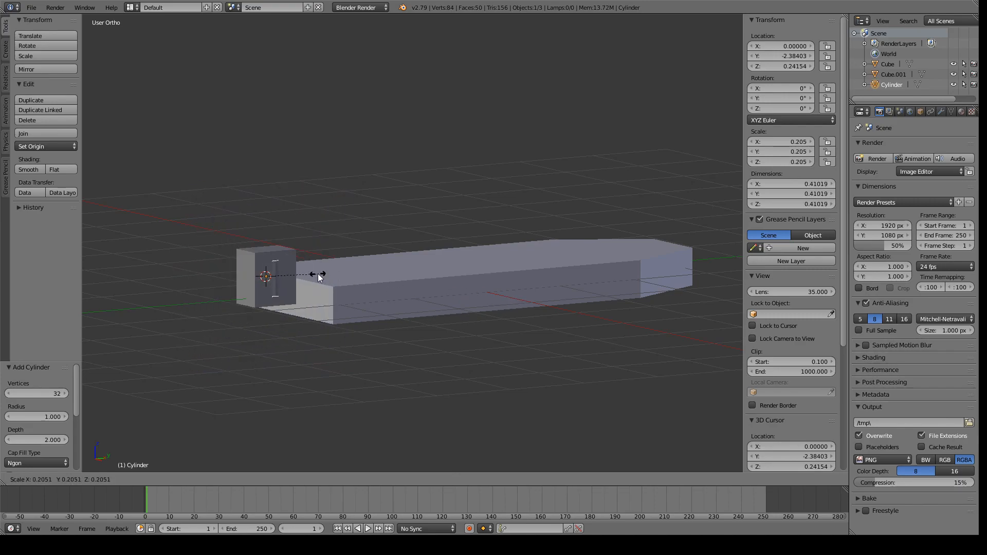
left_click(314, 276)
In a Wireframe Top view, scale the cylinder uniformly by about 0.298 and move it about 0.112 along negative Y
left_click(187, 480)
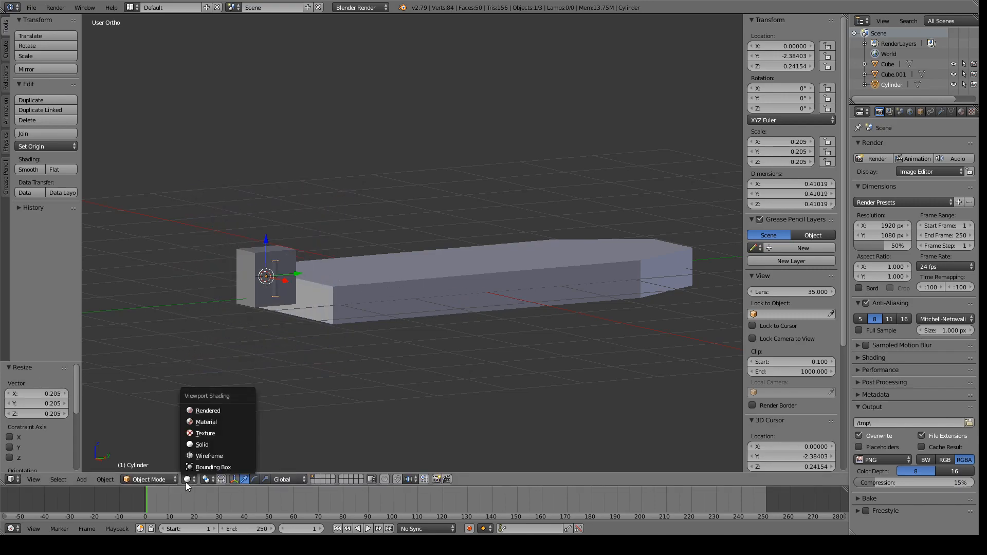
left_click(203, 455)
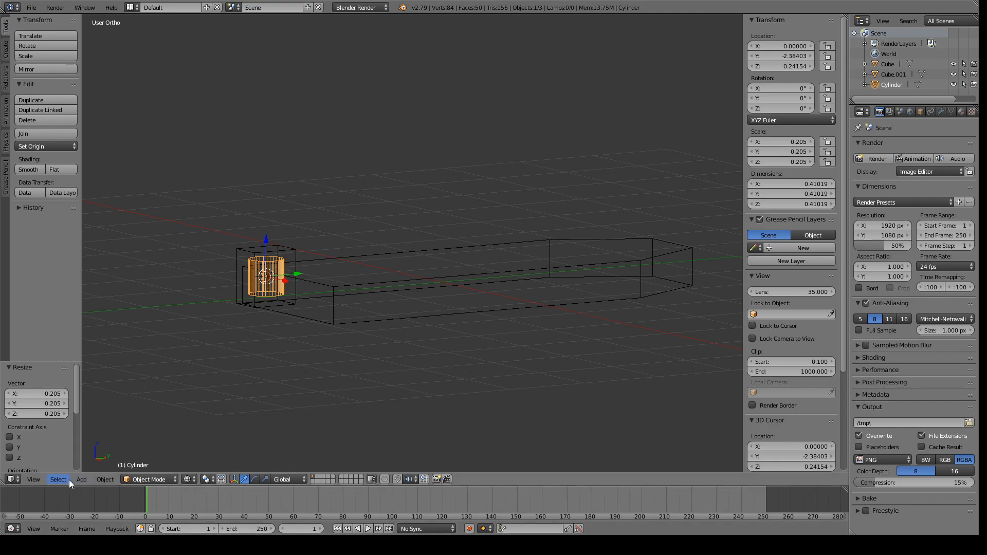
left_click(33, 480)
left_click(64, 431)
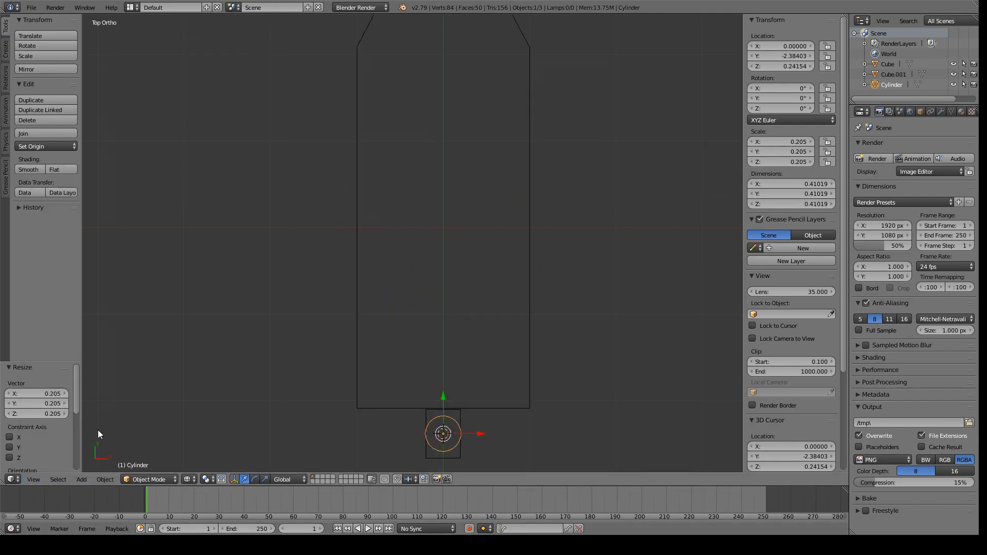
middle_click_drag(388, 431, 364, 315, "shift")
scroll(478, 355, "up", 2)
scroll(484, 360, "up", 3)
middle_click_drag(505, 391, 436, 267, "shift")
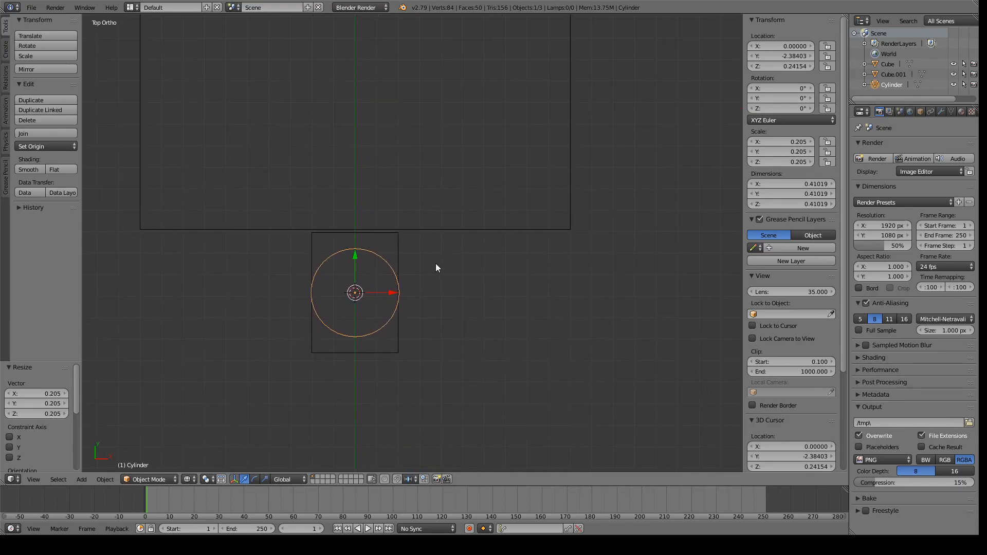
key("s")
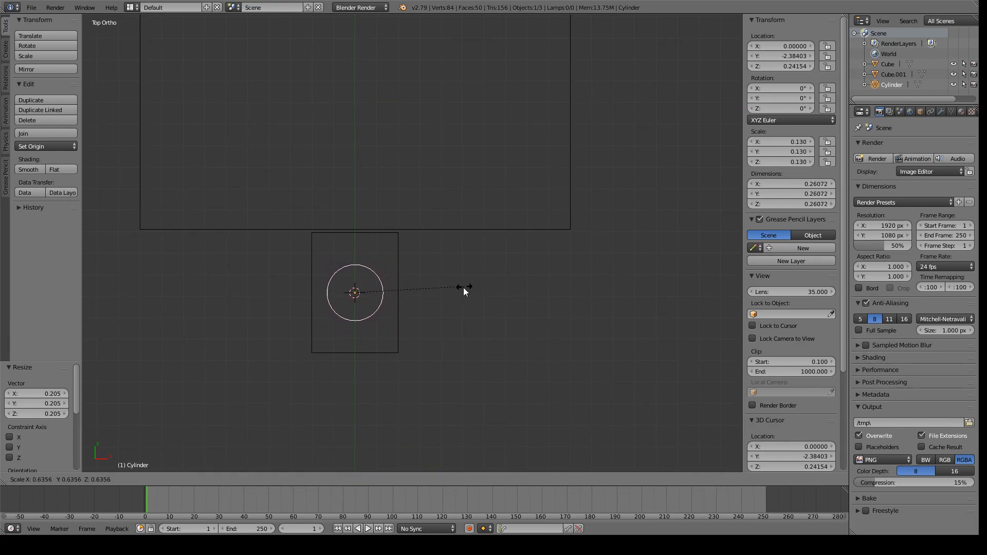
left_click(404, 298)
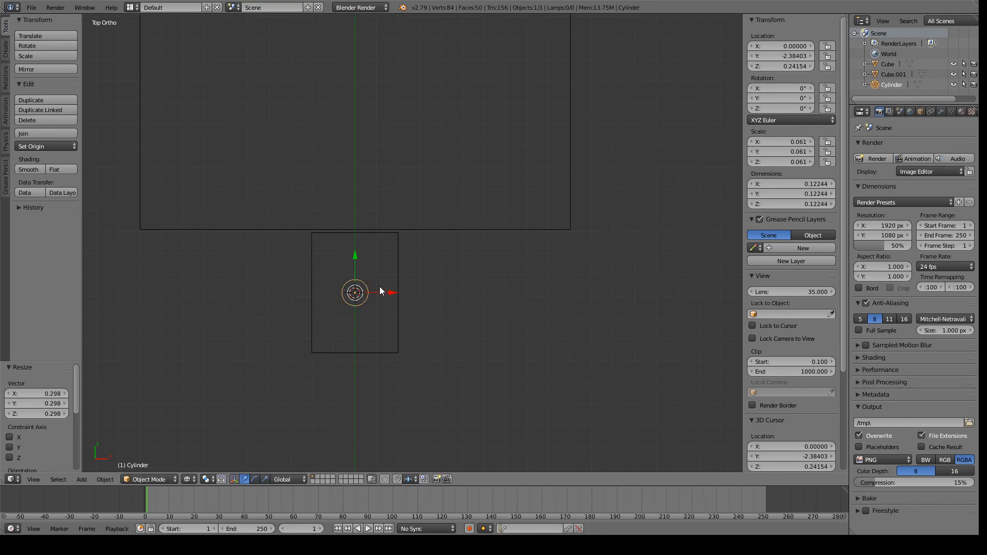
left_click_drag(355, 256, 356, 285)
Set the cylinder's Z scale to about 0.291 and lower it to about -0.214 on Z, below the small cube
middle_click_drag(459, 349, 389, 264)
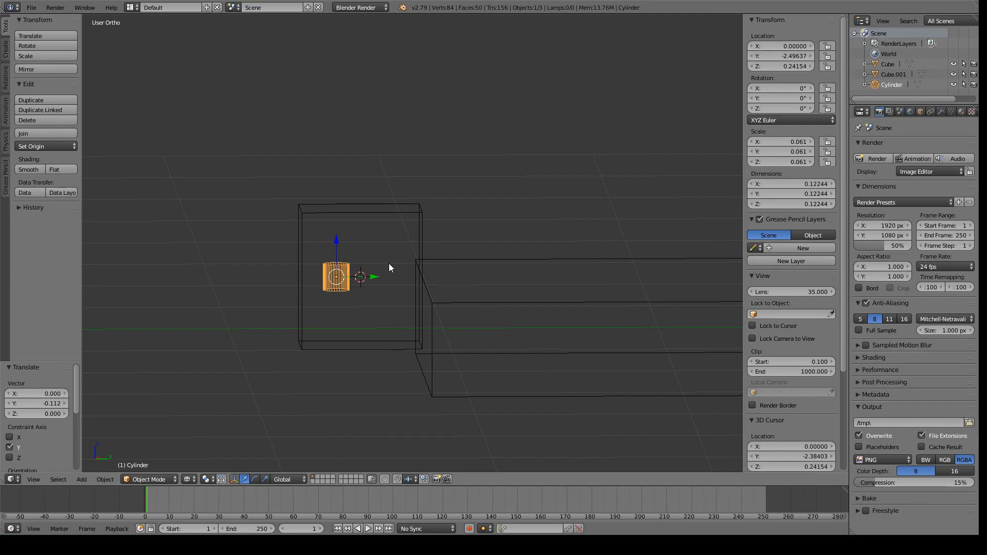
left_click_drag(780, 161, 817, 161)
left_click_drag(340, 244, 333, 320)
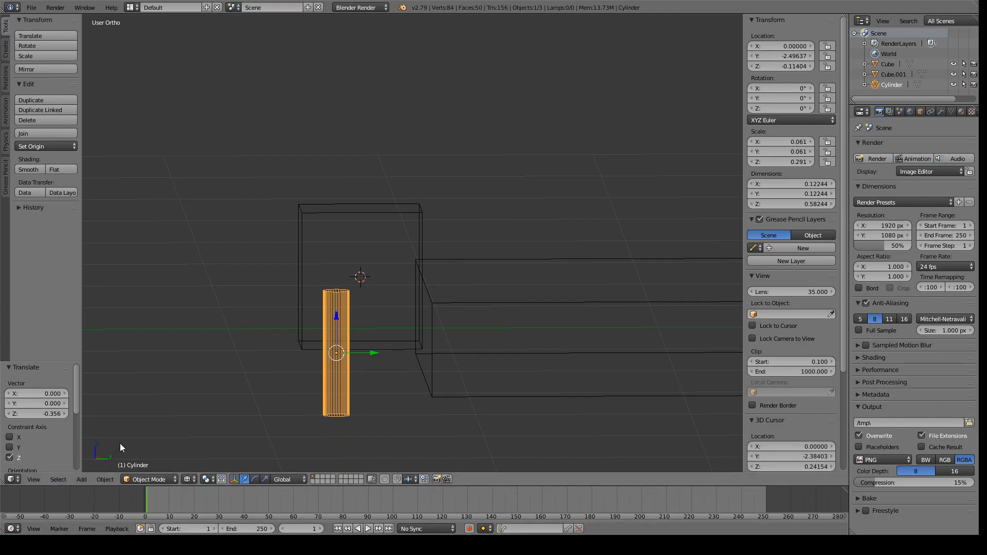
key("KP_3")
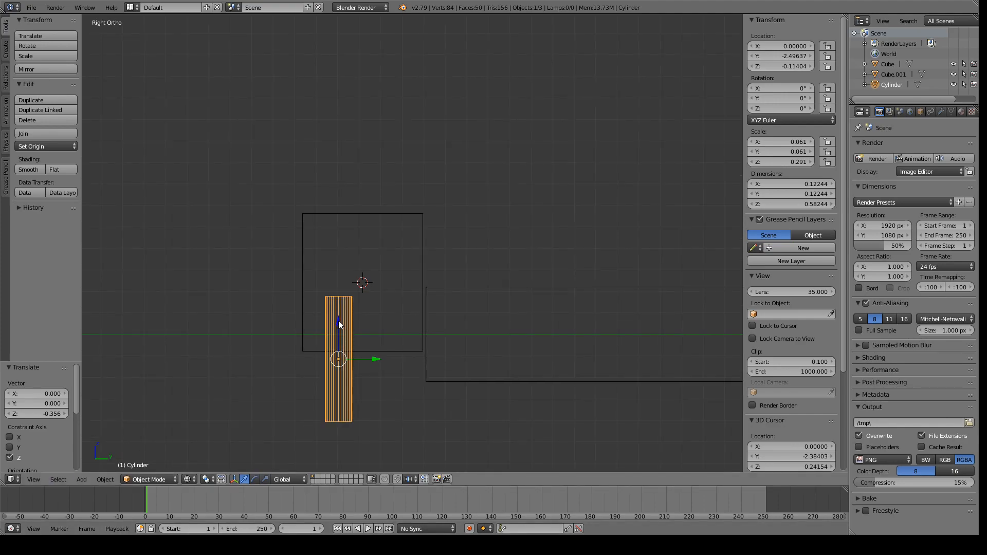
left_click_drag(338, 325, 335, 341)
middle_click_drag(302, 402, 287, 407)
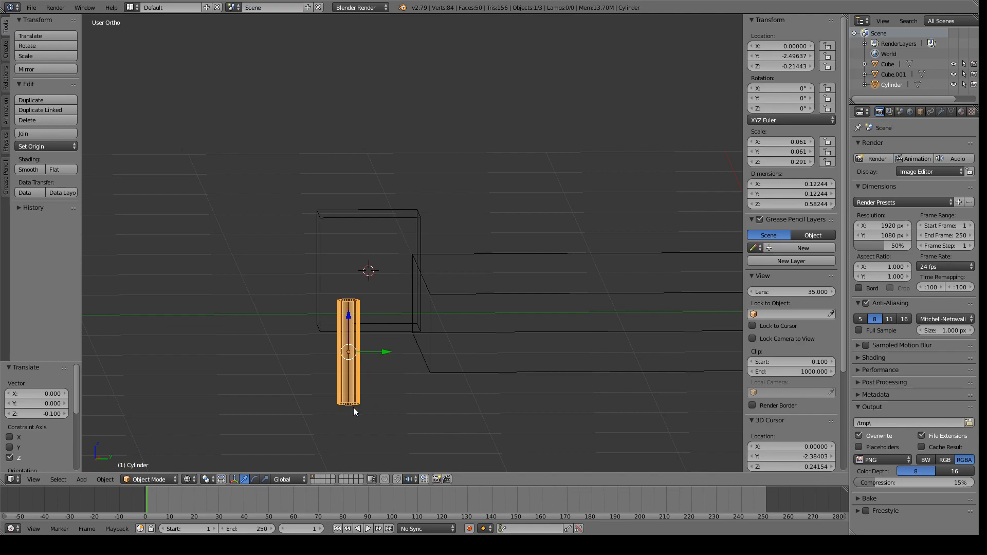
Snap the 3D cursor to the selected thin cylinder
left_click(105, 480)
mouse_move(146, 392)
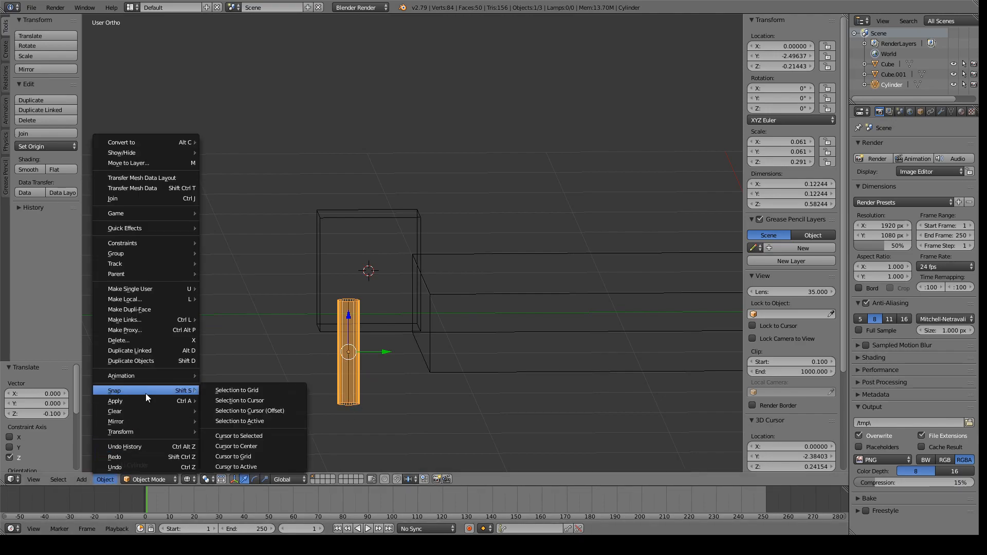
left_click(254, 438)
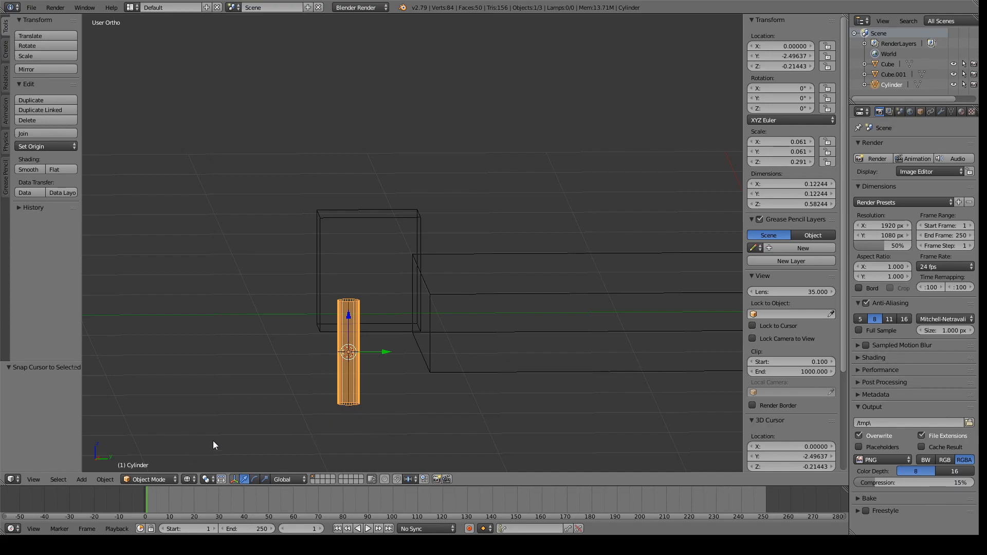
Add a second mesh cylinder at the 3D cursor and scale it down uniformly to about 0.124
left_click(83, 480)
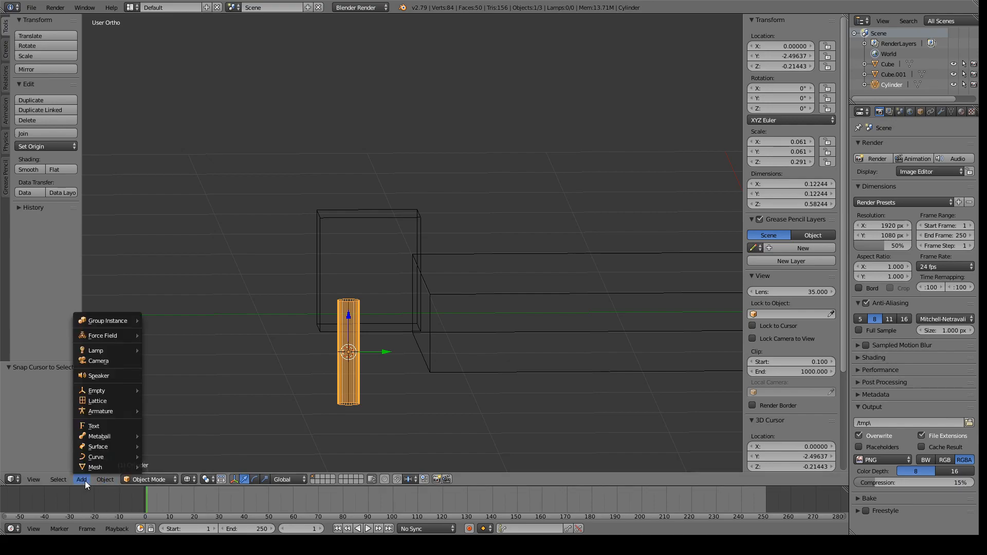
mouse_move(119, 466)
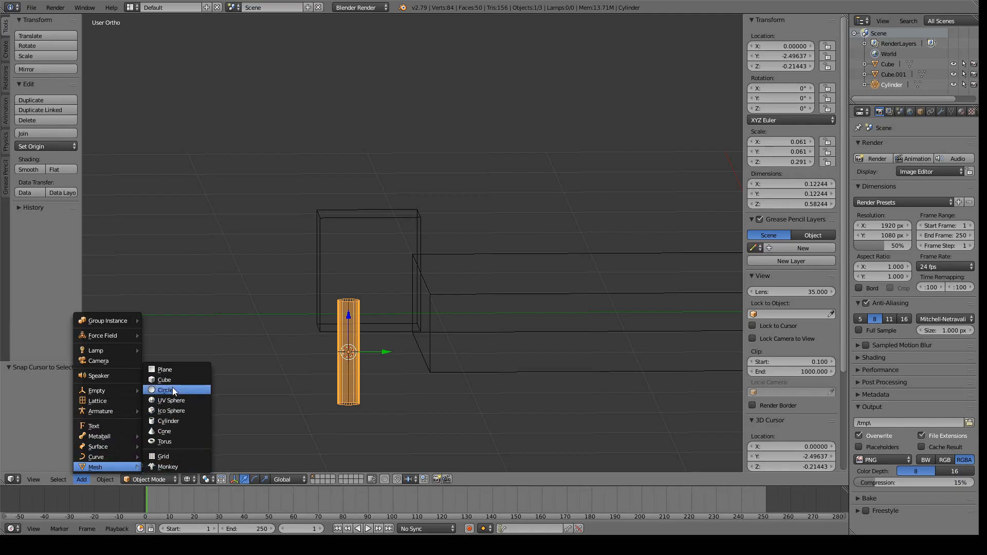
left_click(178, 421)
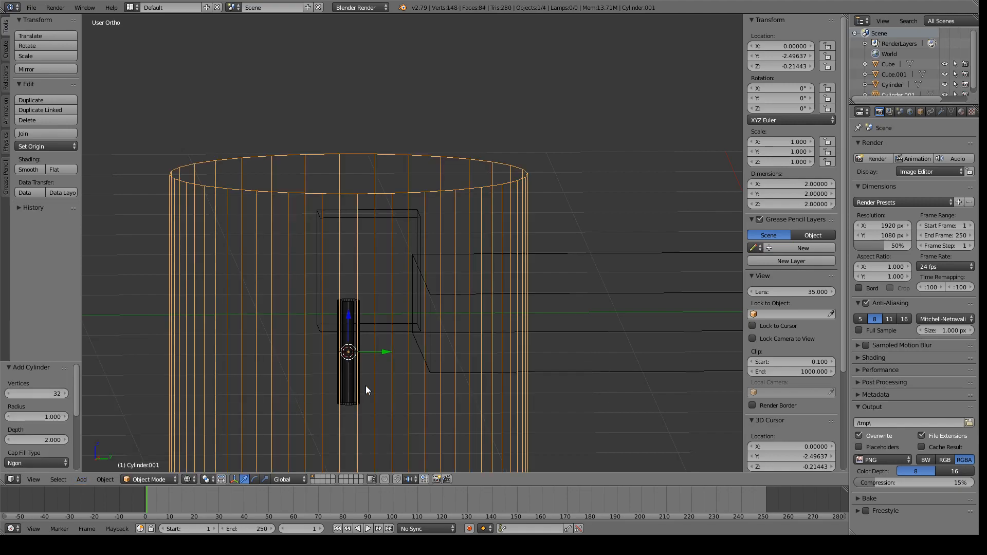
key("s")
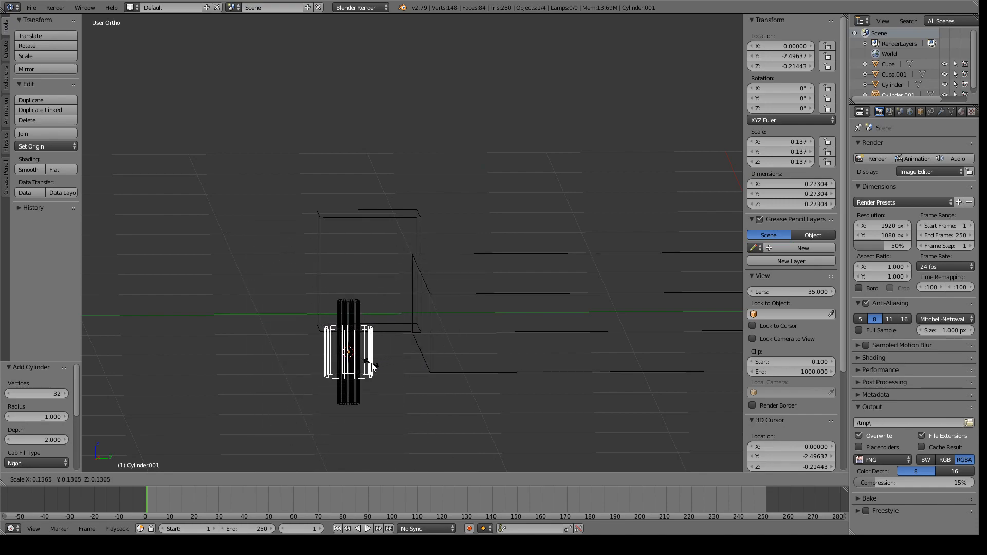
left_click(369, 366)
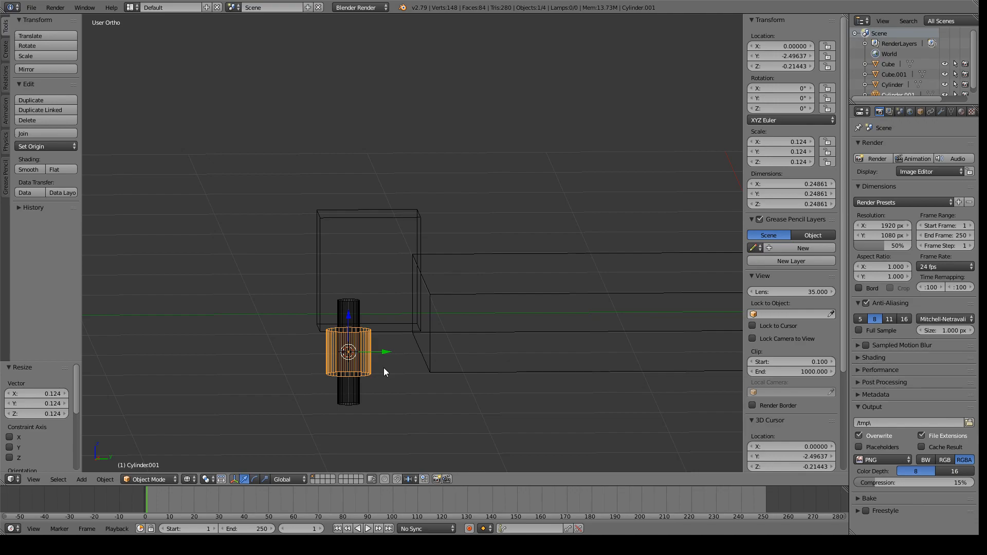
Set the second cylinder's X and Y scale to 0.61
right_click(349, 395)
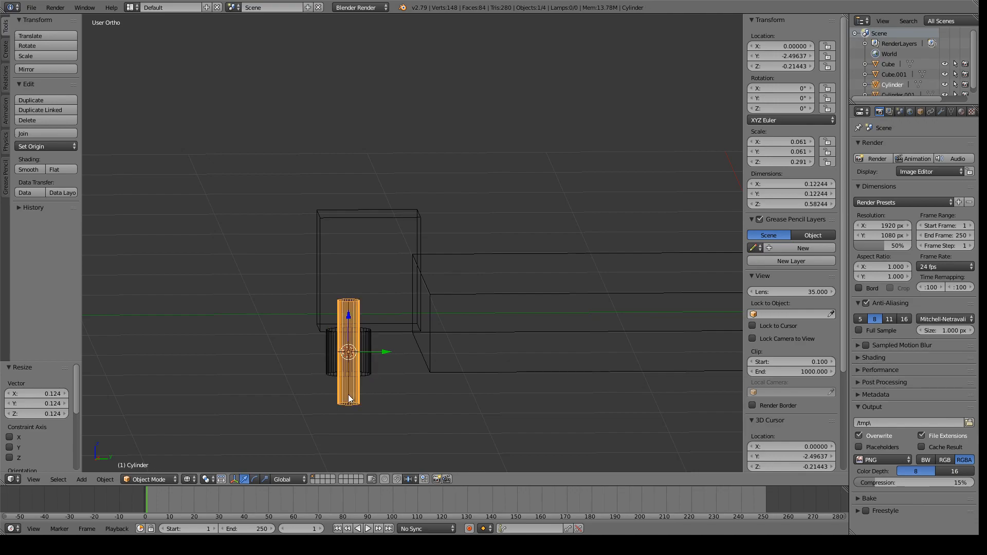
right_click(330, 350)
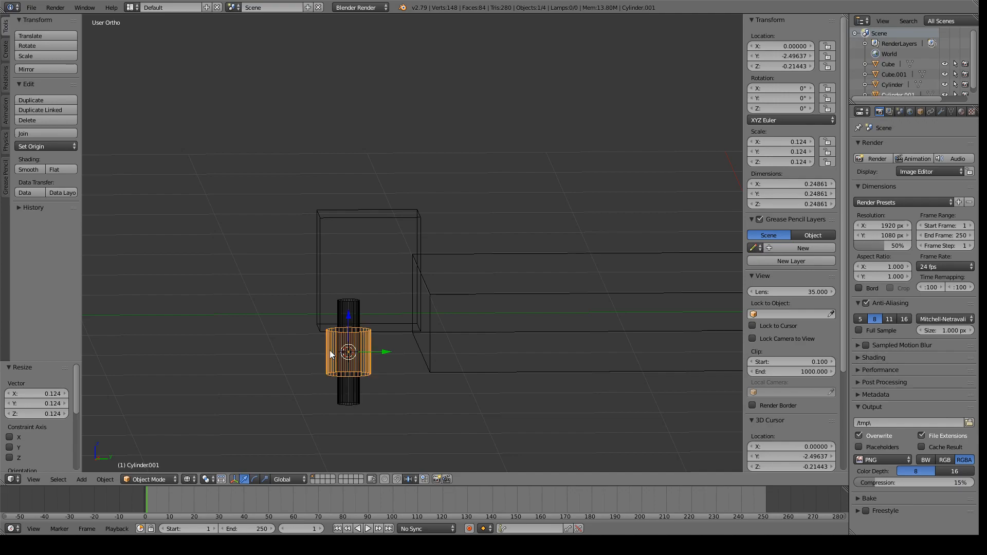
left_click(796, 143)
type(".61")
key("Return")
left_click(798, 152)
key("BackSpace")
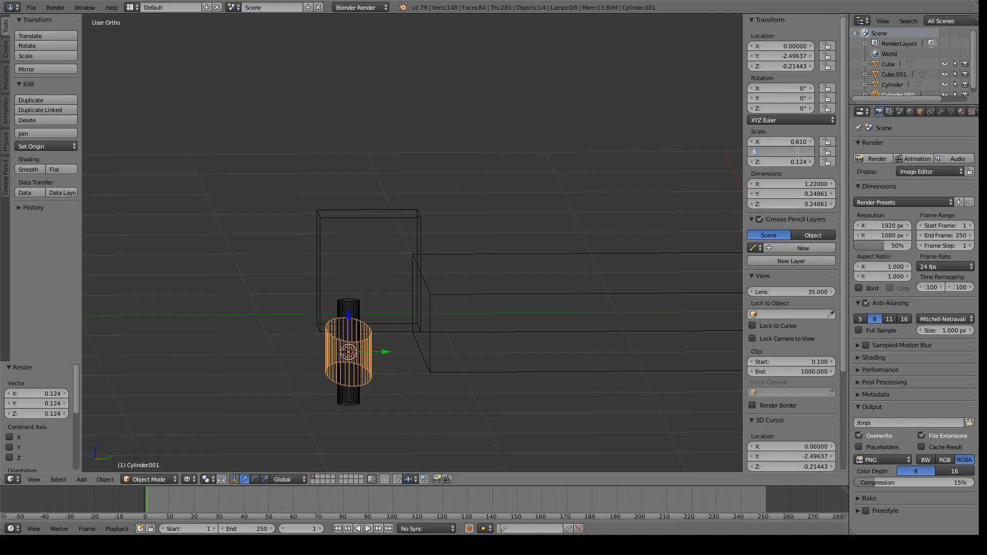
type(".61")
key("Return")
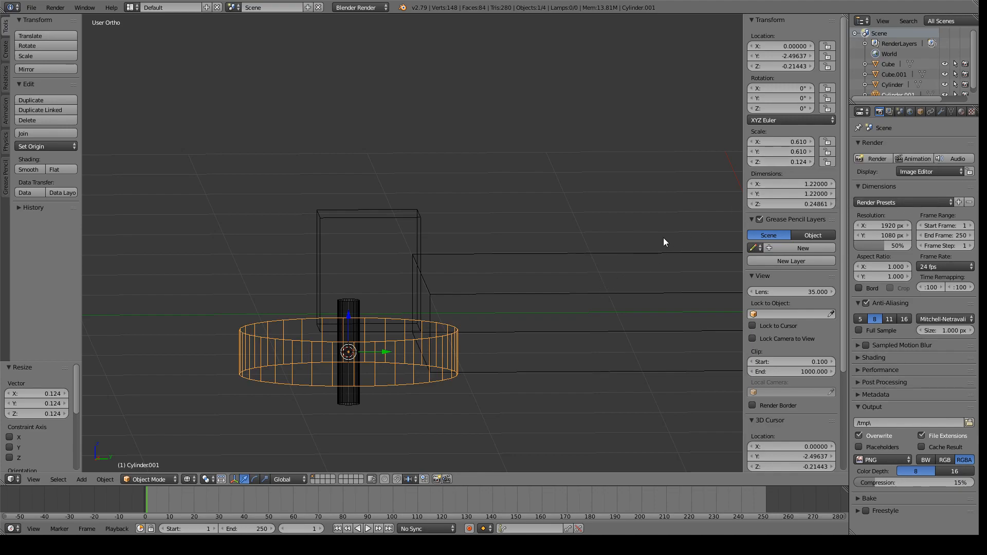
Set the second cylinder's X and Y scale to 0.061 to match the tall thin cylinder
right_click(351, 401)
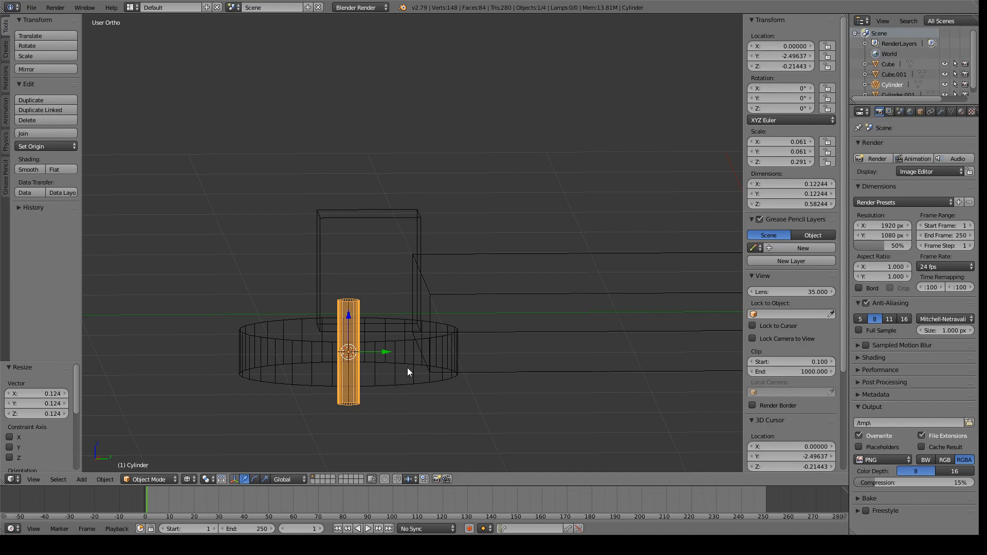
right_click(414, 367)
left_click(799, 141)
right_click(355, 400)
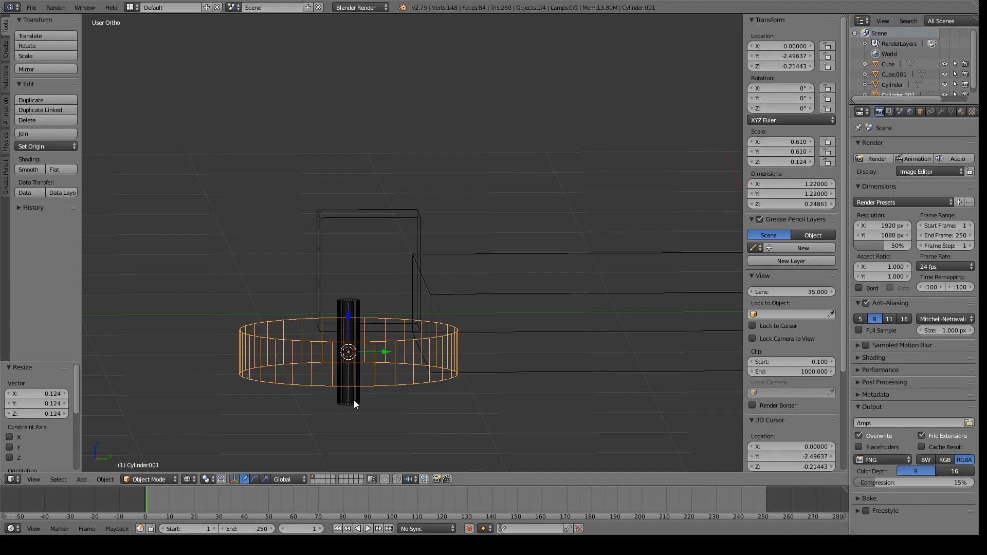
right_click(354, 400)
right_click(390, 362)
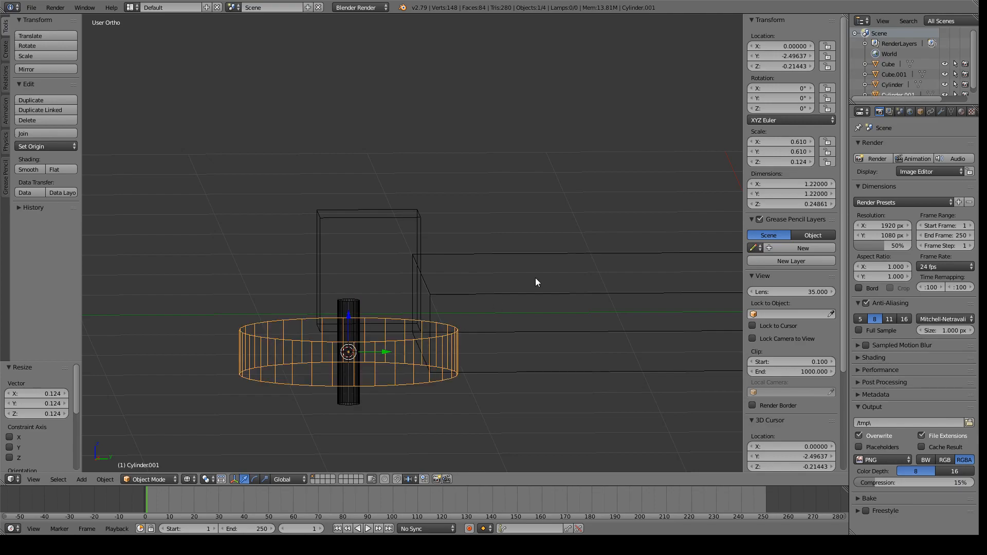
left_click(788, 142)
type("0067")
key("BackSpace")
type("1")
key("Return")
left_click(795, 153)
key("BackSpace")
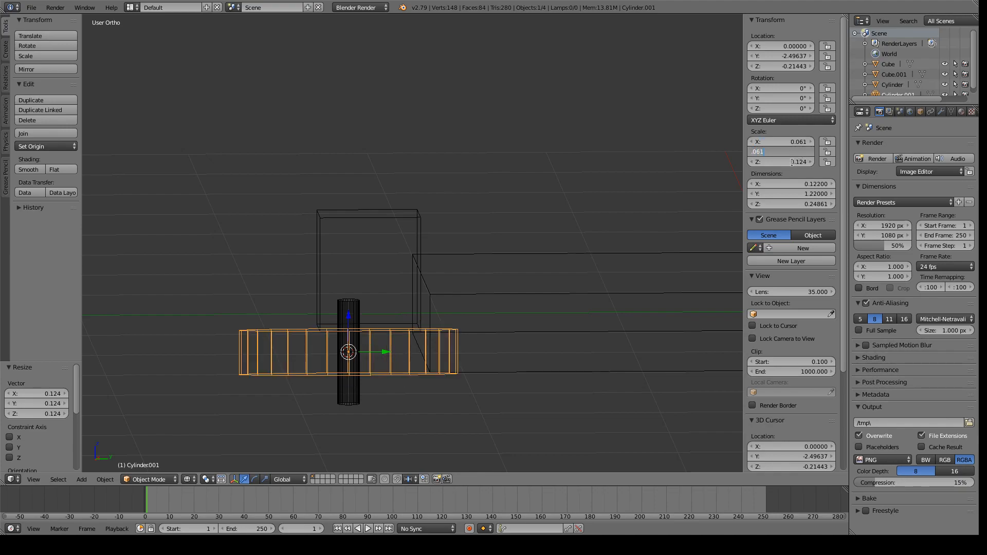
key("Return")
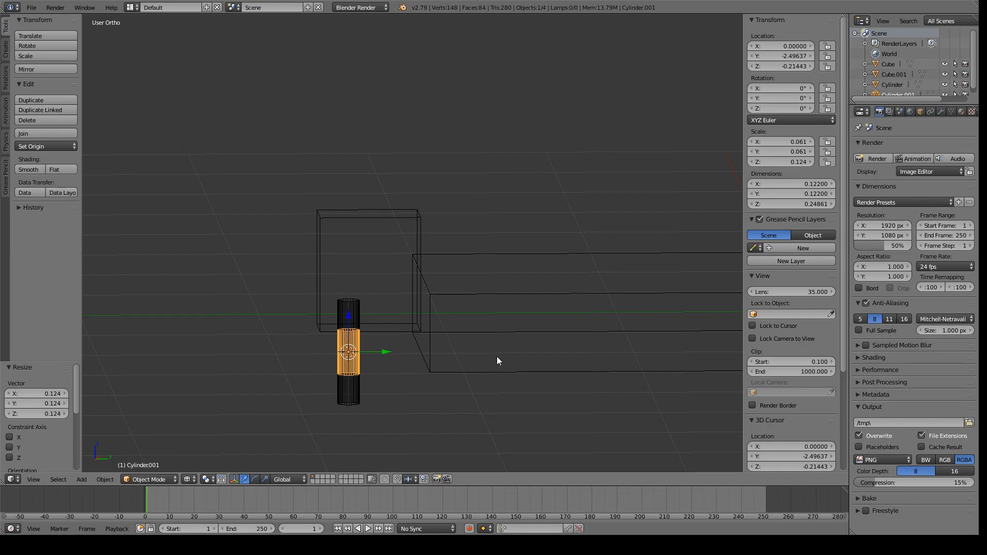
In the Right view, rotate the second cylinder 90° about X and move it to about -2.539 on Y and -0.498 on Z
key("KP_3")
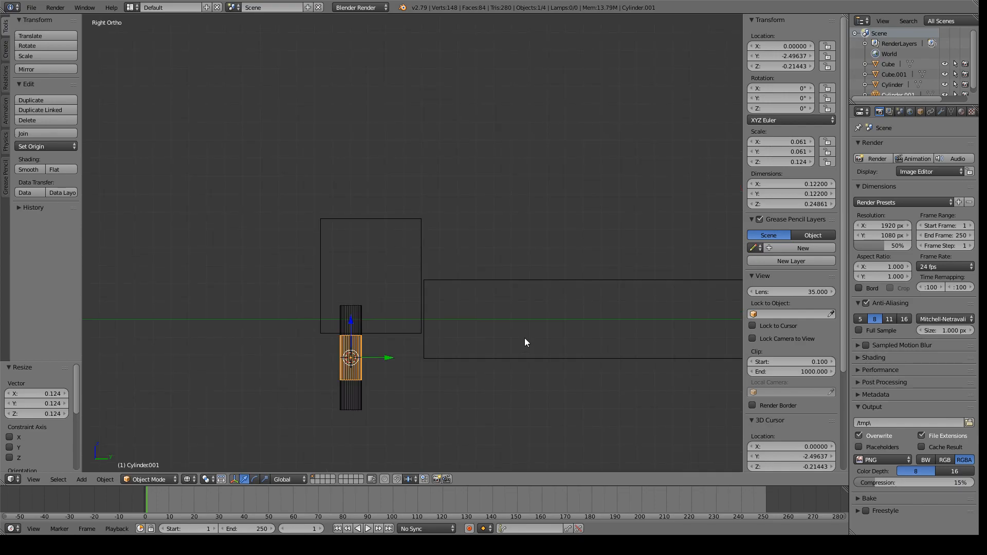
key("r")
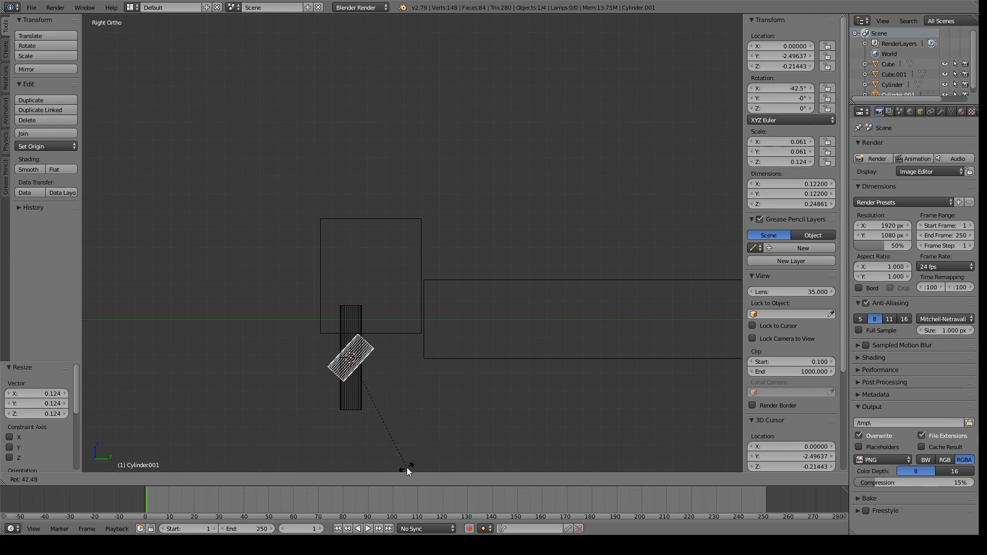
key("Escape")
left_click(800, 87)
type("90")
key("Return")
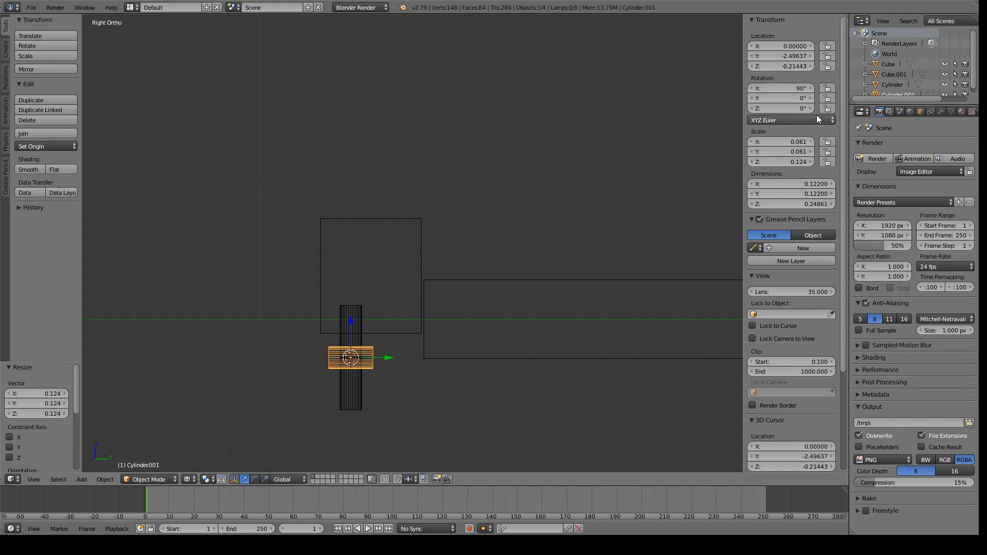
left_click_drag(349, 320, 347, 373)
left_click_drag(386, 409, 375, 406)
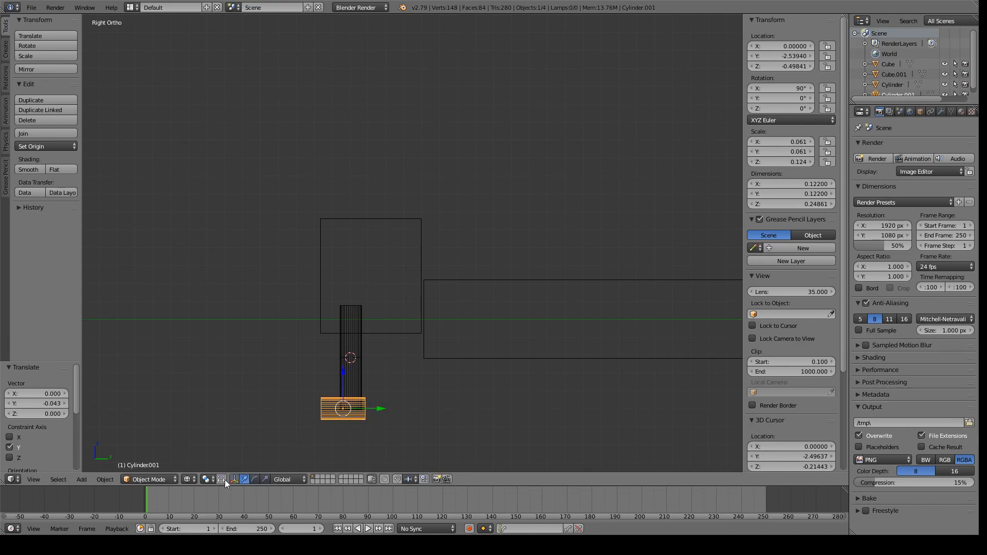
Snap the 3D cursor to the horizontal cylinder and add a UV sphere there
left_click(109, 481)
mouse_move(140, 390)
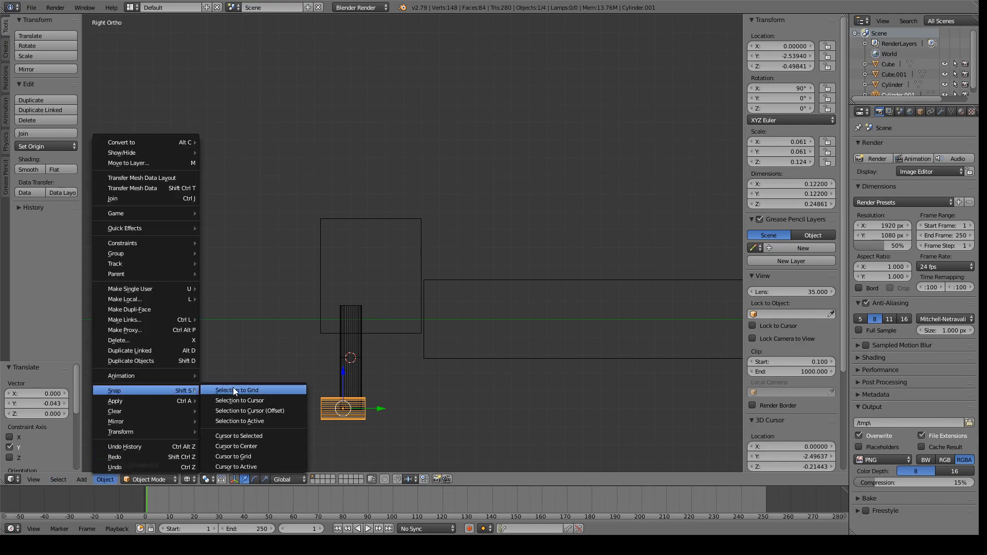
left_click(271, 436)
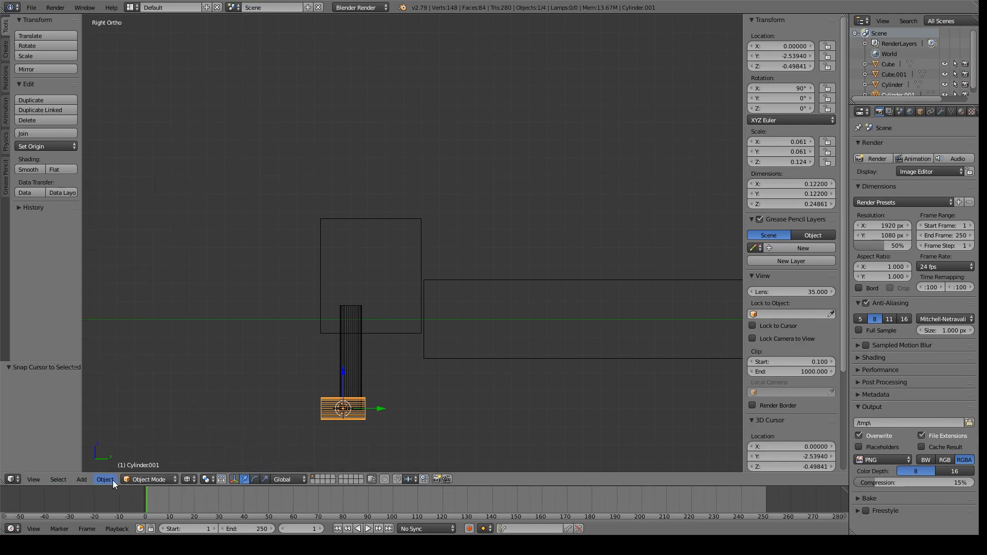
left_click(82, 479)
mouse_move(111, 467)
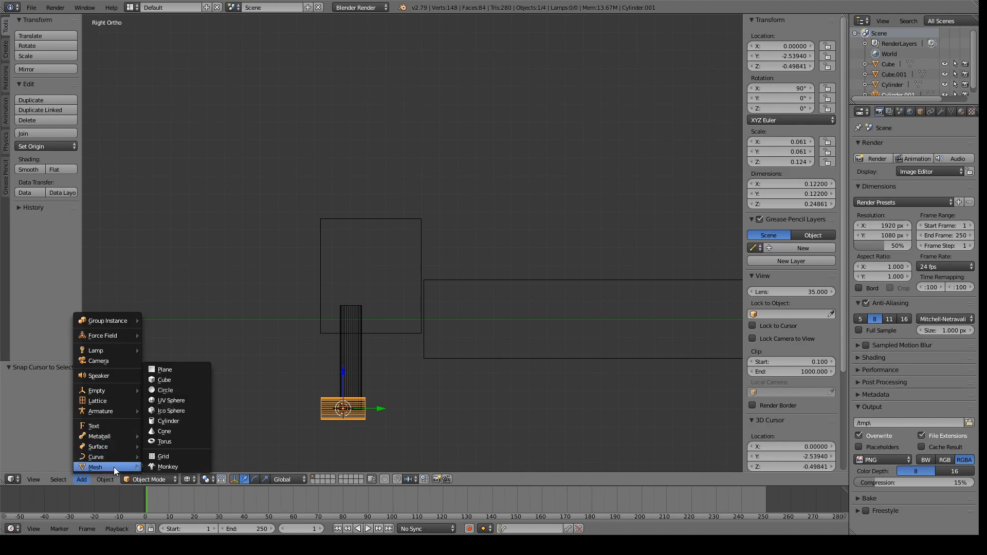
left_click(186, 403)
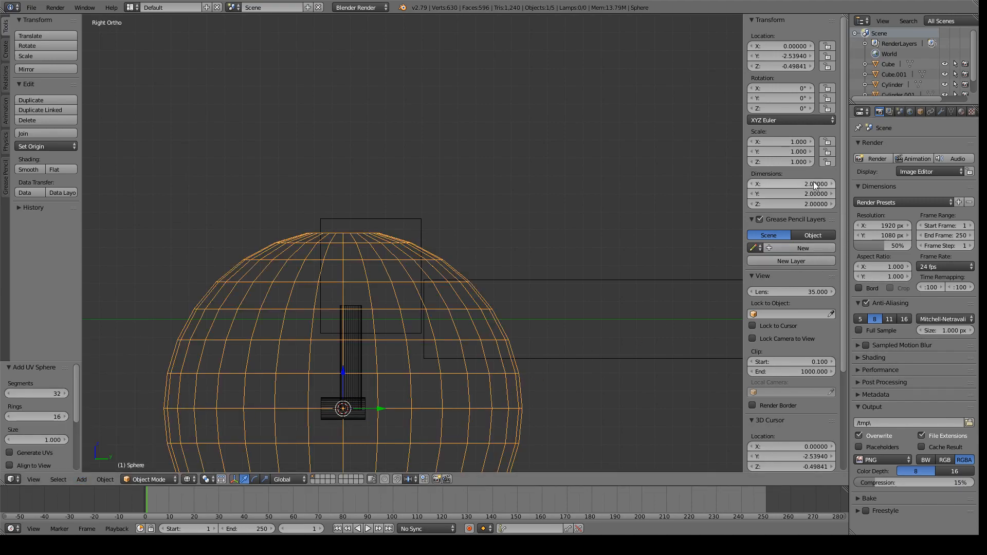
Set the UV sphere's X, Y and Z scale to 0.061
left_click(794, 143)
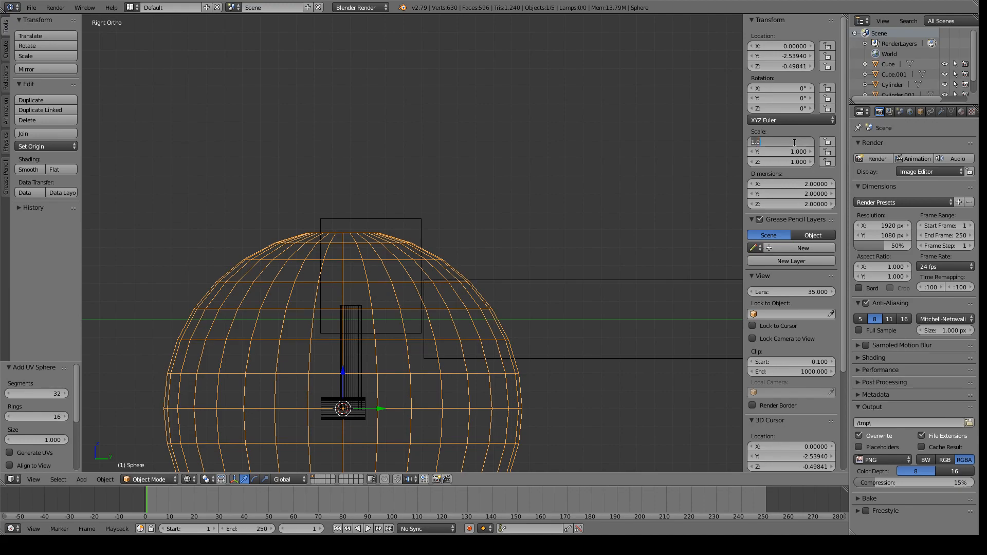
type(".0")
left_click(798, 151)
type(".061")
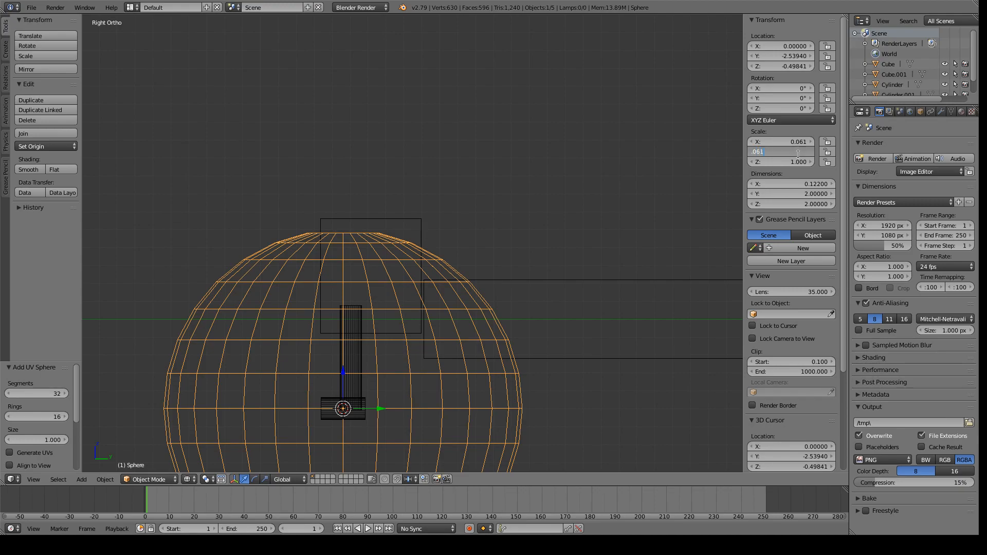
key("Return")
left_click(794, 162)
type(".061")
key("Return")
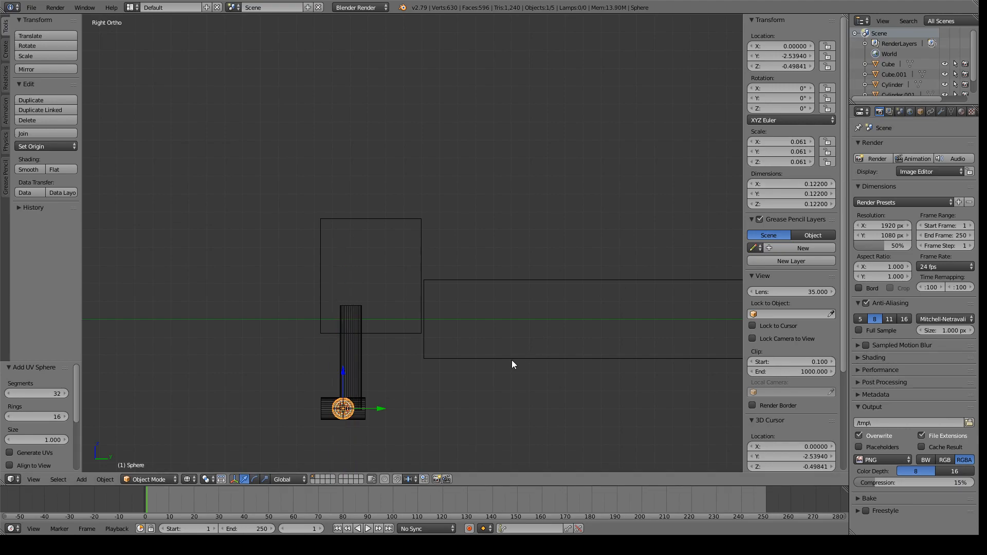
Move the sphere about 0.103 along Y to cap the horizontal cylinder's end, and switch the viewport shading to Solid
left_click_drag(381, 409, 400, 409)
mouse_move(341, 396)
middle_mouse_down()
mouse_move(277, 375)
mouse_move(405, 381)
mouse_move(468, 359)
mouse_move(527, 365)
mouse_move(486, 382)
mouse_move(273, 386)
middle_mouse_up()
left_click(188, 479)
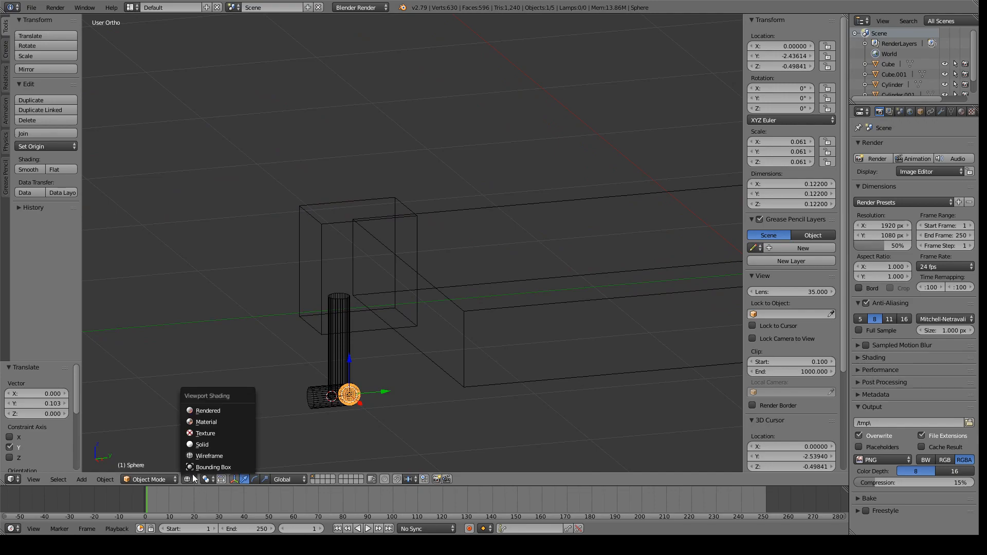
left_click(209, 446)
mouse_move(332, 427)
middle_mouse_down()
mouse_move(330, 407)
mouse_move(310, 403)
mouse_move(357, 421)
mouse_move(323, 416)
middle_mouse_up()
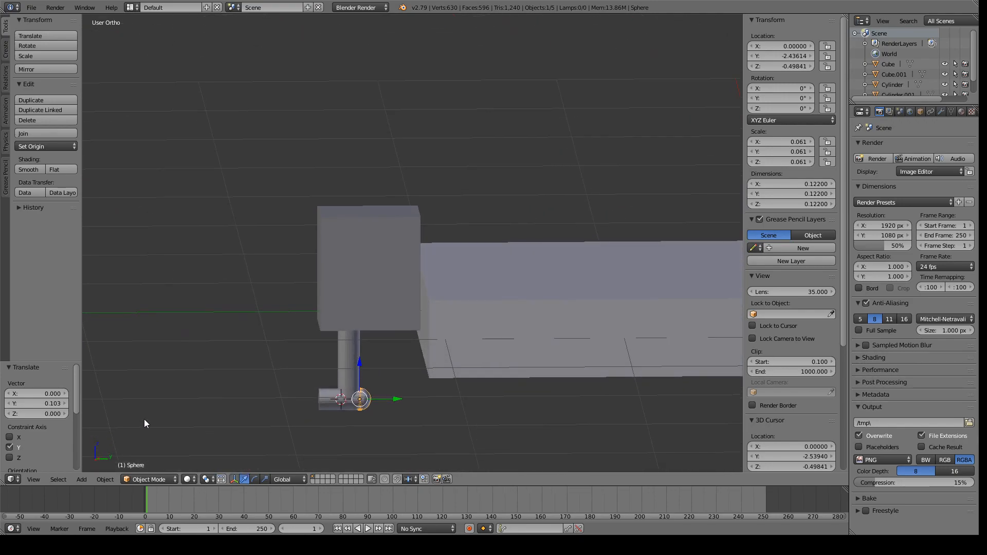
In the Right view, add a mesh cone at the 3D cursor
key("KP_3")
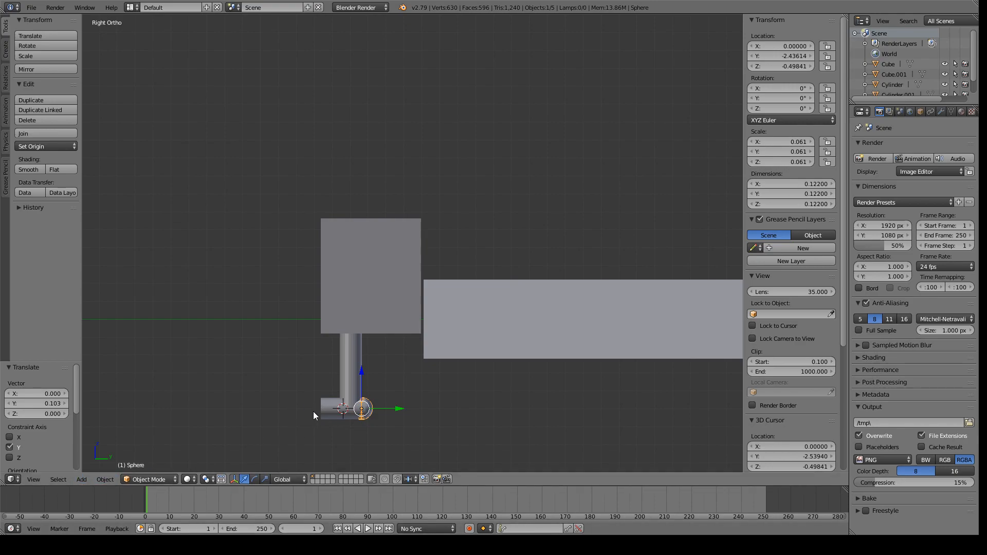
left_click(106, 479)
mouse_move(134, 400)
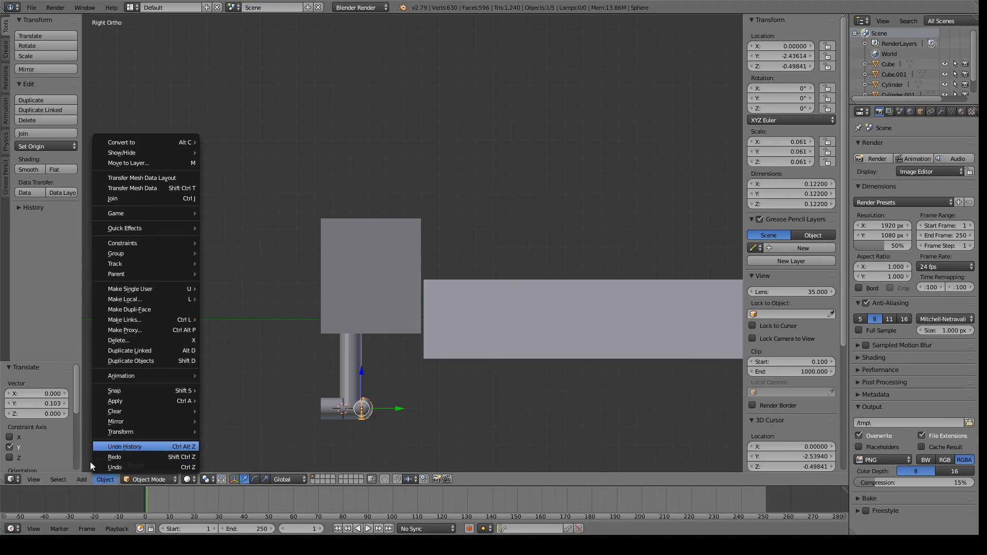
left_click(82, 479)
mouse_move(91, 469)
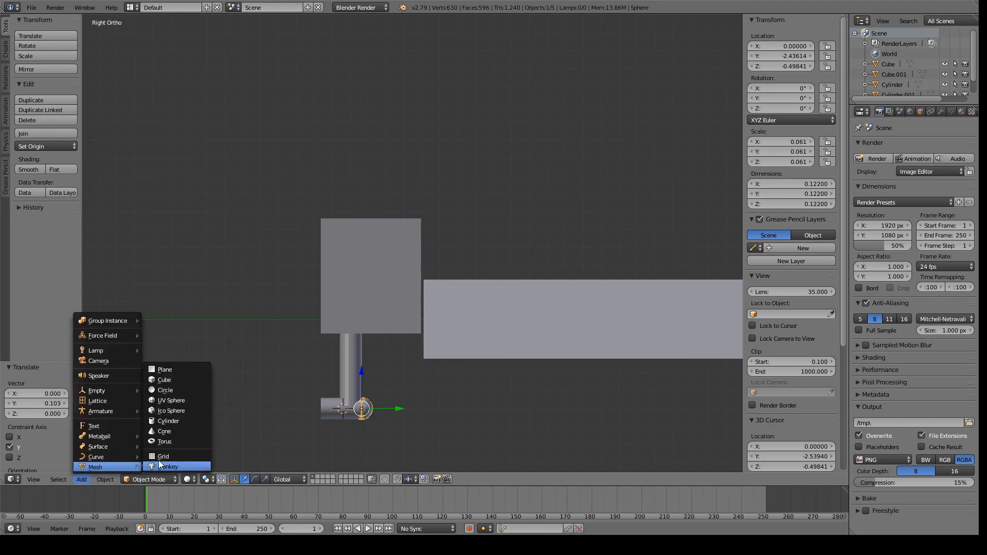
left_click(175, 431)
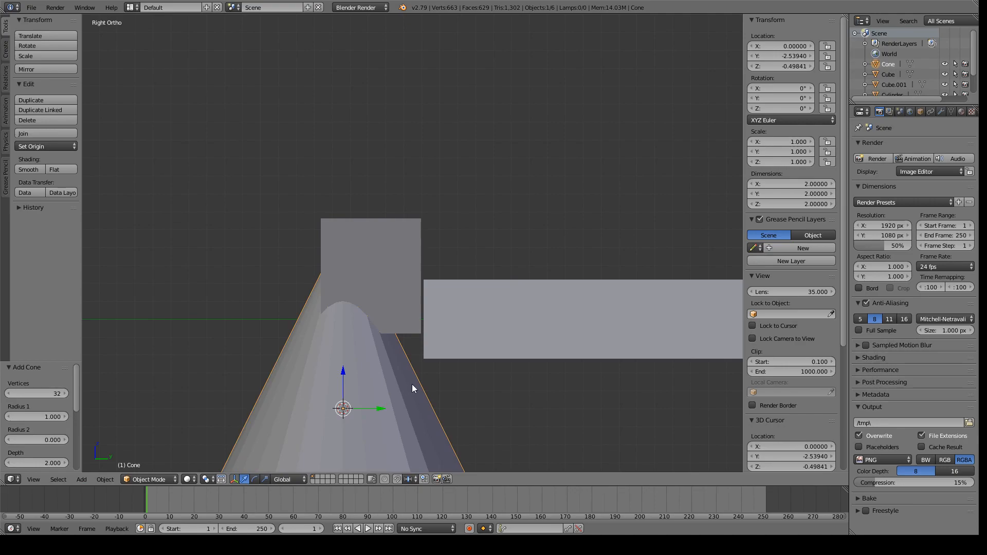
Set the cone's X, Y and Z scale to 0.061
left_click(795, 143)
type(".061")
key("Tab")
type(".0")
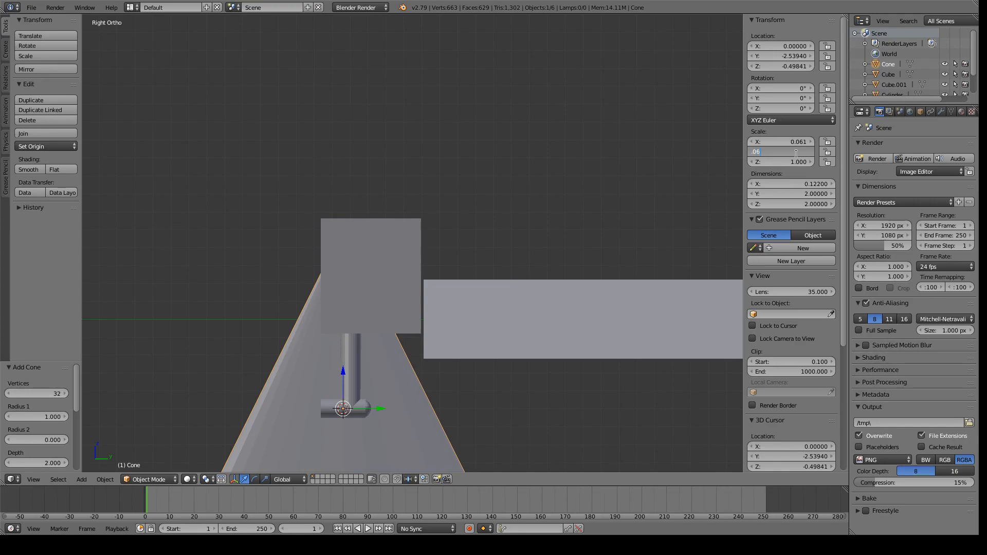
key("Return")
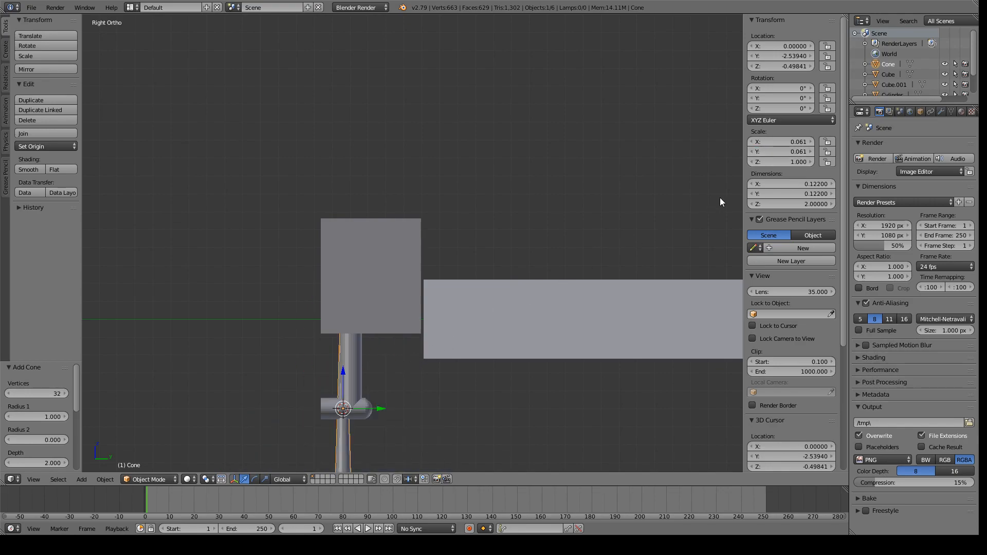
left_click(794, 162)
key("BackSpace")
type(".061")
key("Return")
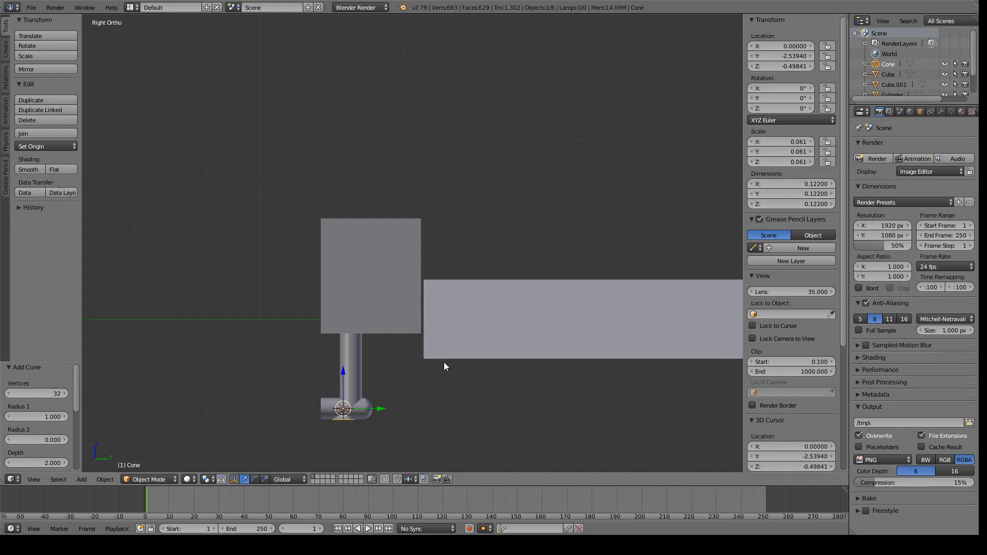
Move the cone about 0.172 along negative Y to the horizontal cylinder's open end and set its X rotation to 90°
left_click_drag(384, 409, 352, 412)
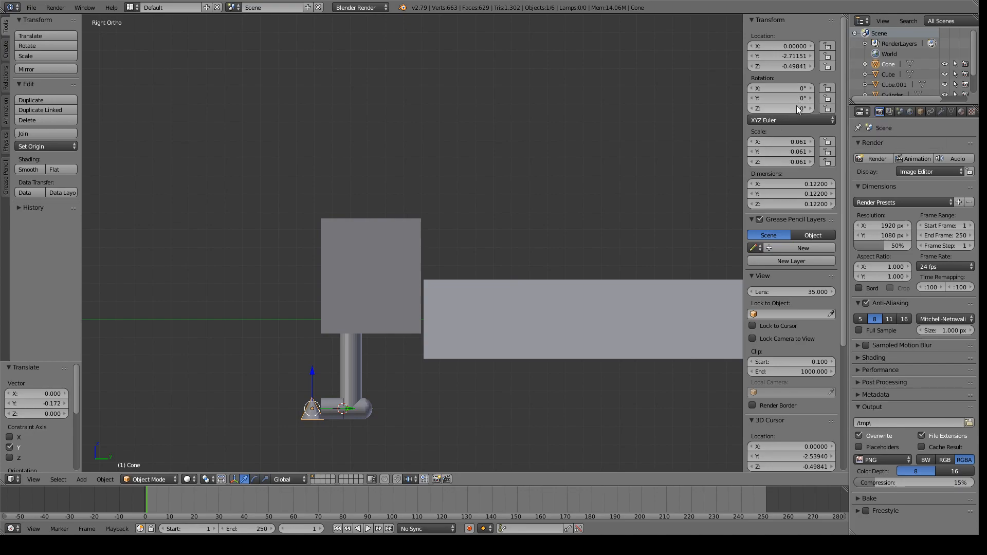
left_click(796, 88)
key("BackSpace")
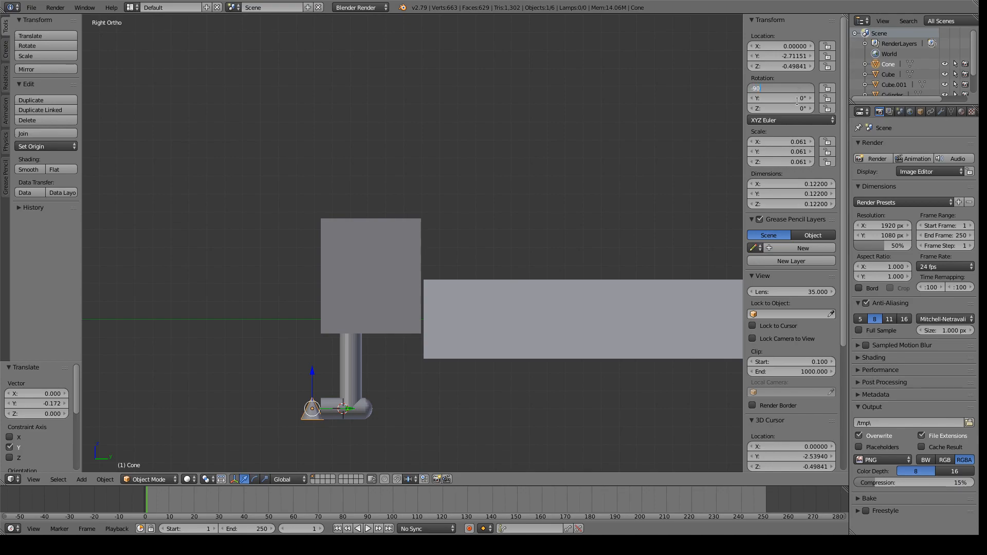
key("Return")
left_click(798, 90)
key("BackSpace")
type("90")
key("Return")
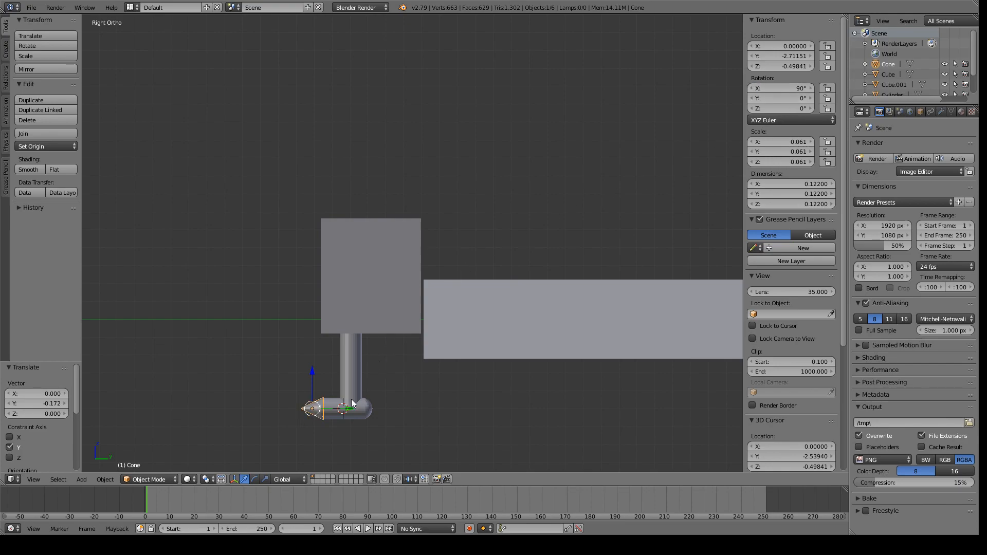
Shift the cone about 0.018 further along negative Y so its base meets the horizontal cylinder's end
scroll(341, 412, "up", 2)
middle_click_drag(333, 440, 366, 309, "shift")
left_click_drag(338, 355, 332, 353)
Inspect the assembly in the Back and Front views and move the sphere about 0.014 along positive Y at the horizontal cylinder's end
left_click(34, 480)
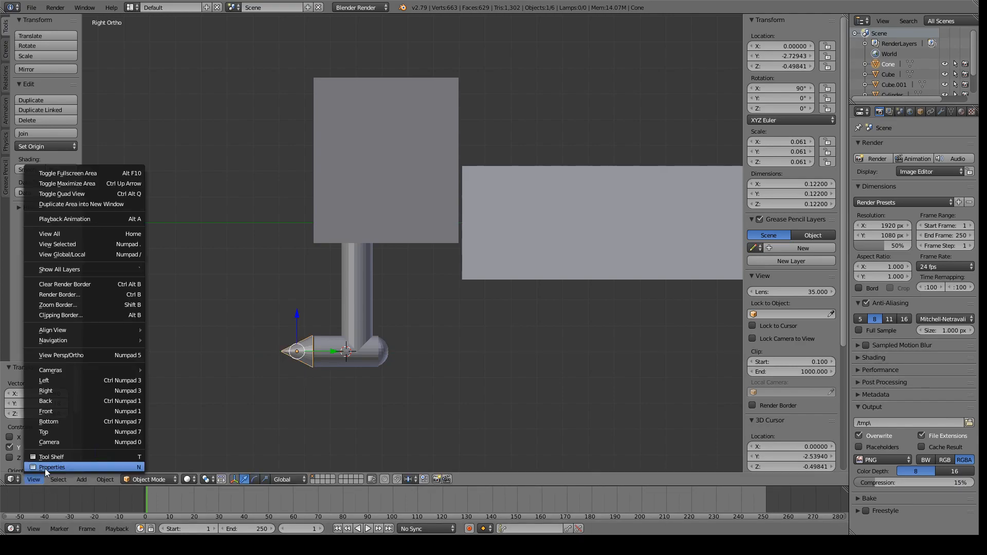
left_click(72, 402)
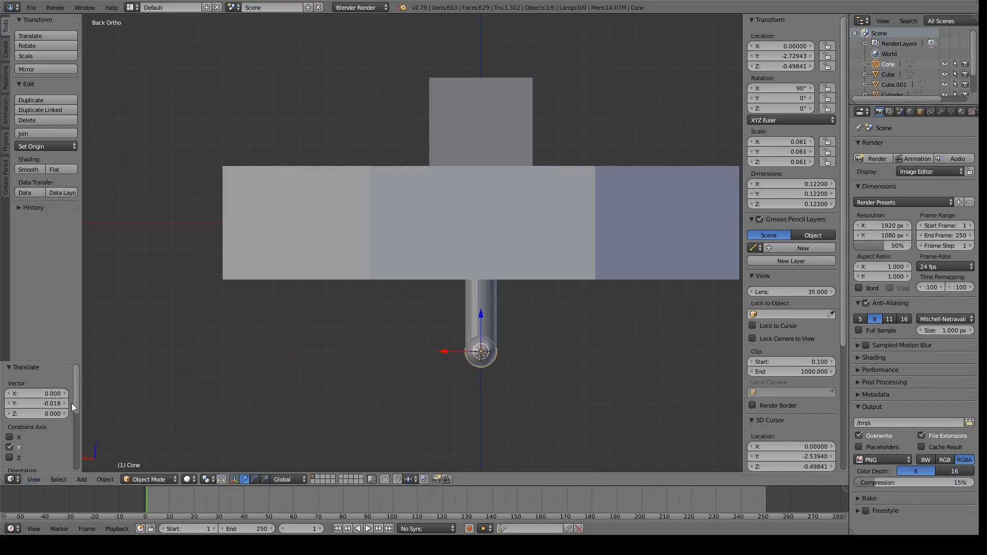
scroll(452, 393, "down", 1)
left_click(33, 479)
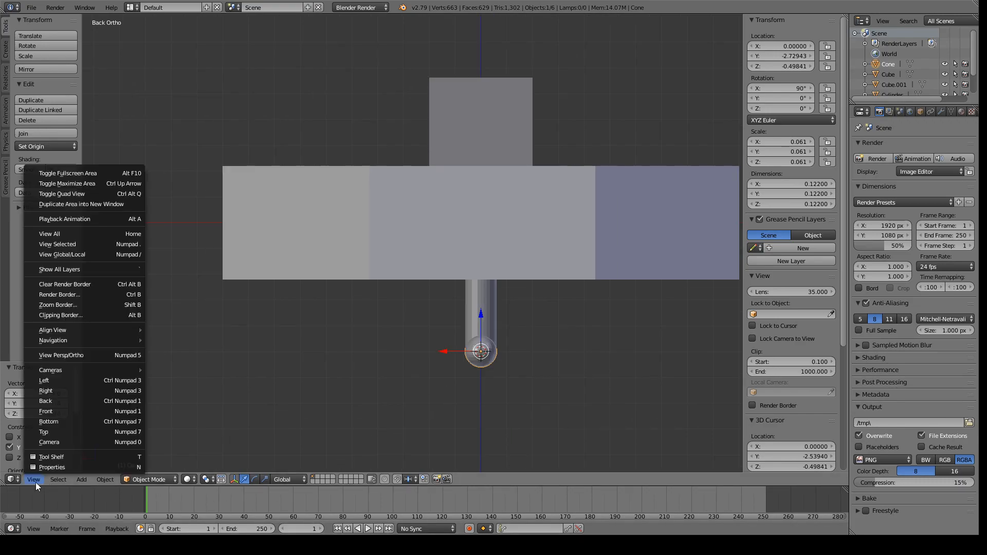
left_click(73, 412)
middle_click_drag(254, 407, 327, 375)
scroll(406, 361, "up", 5)
right_click(452, 391)
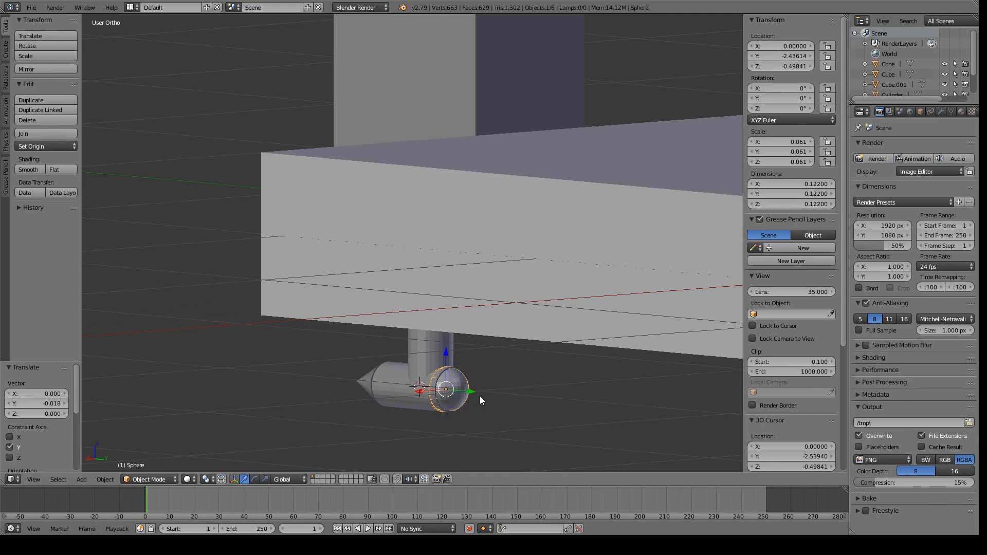
key("s")
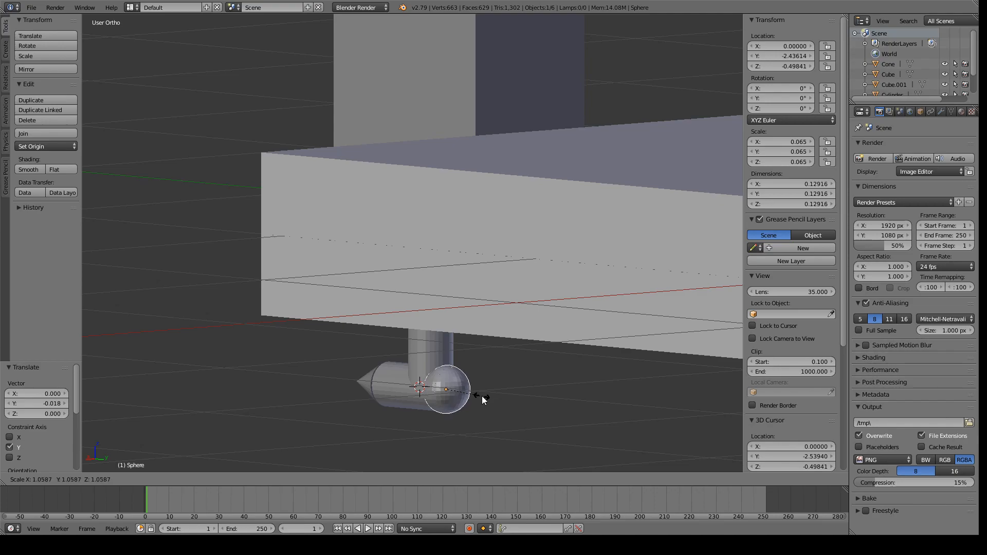
key("Escape")
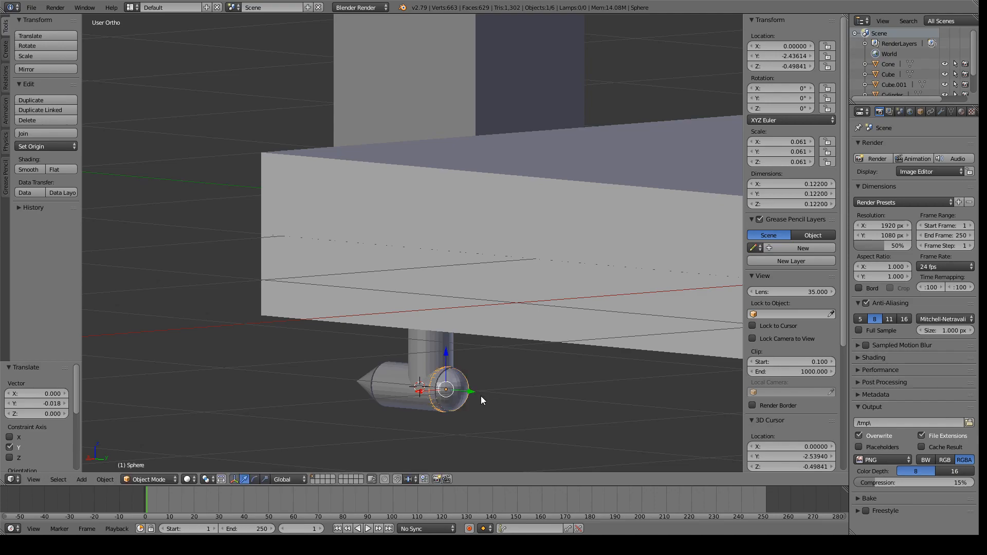
left_click_drag(472, 396, 474, 393)
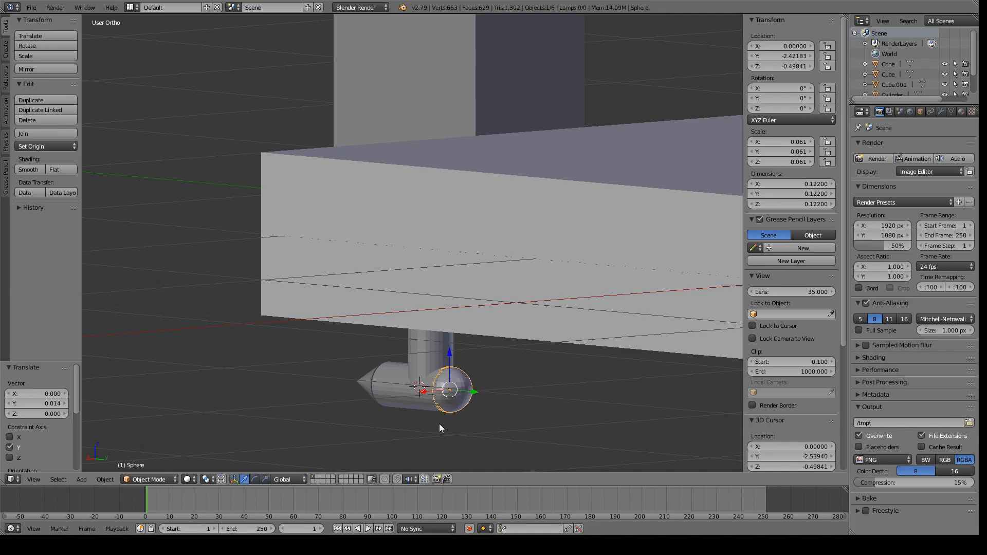
Snap the 3D cursor to the cone at the horizontal cylinder's end
middle_click_drag(330, 415, 392, 409)
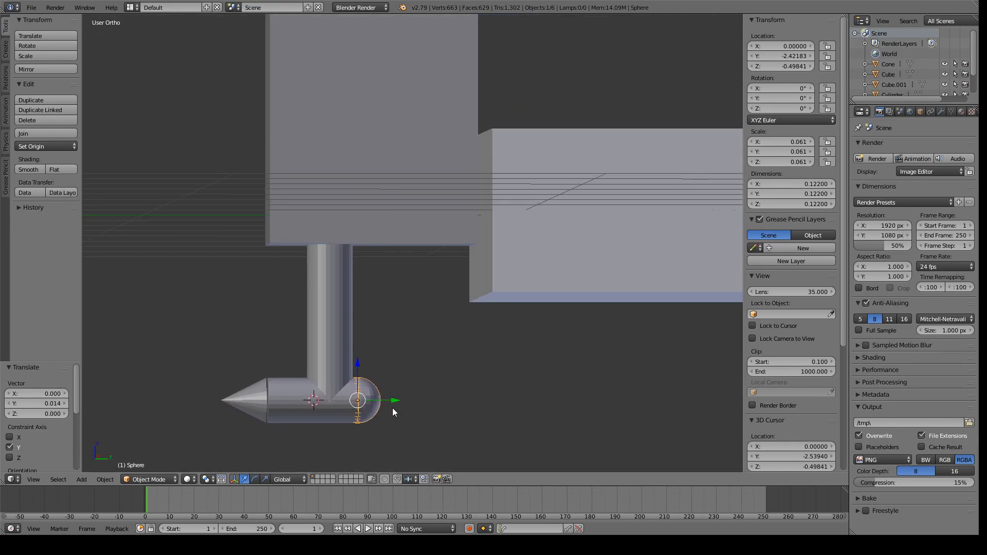
right_click(250, 402)
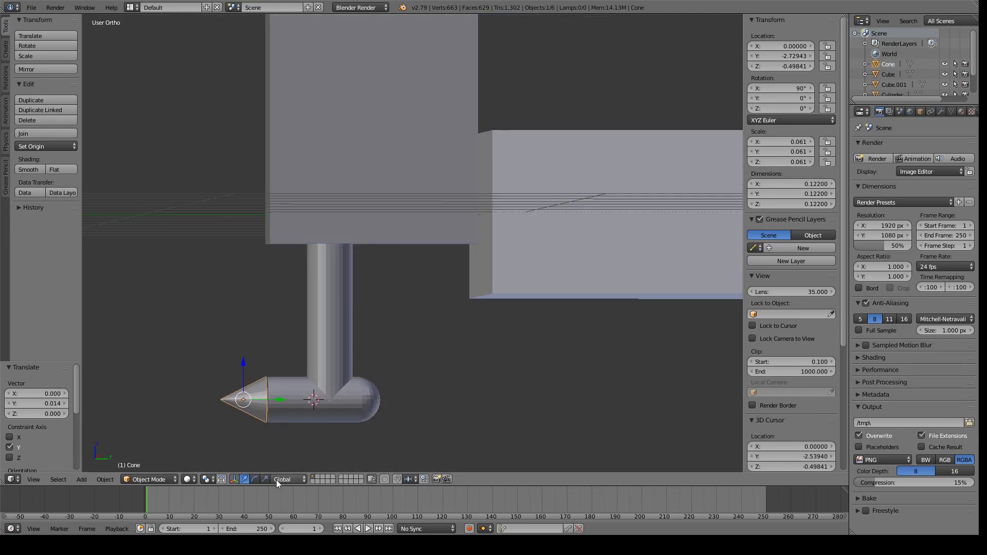
left_click(106, 479)
mouse_move(129, 394)
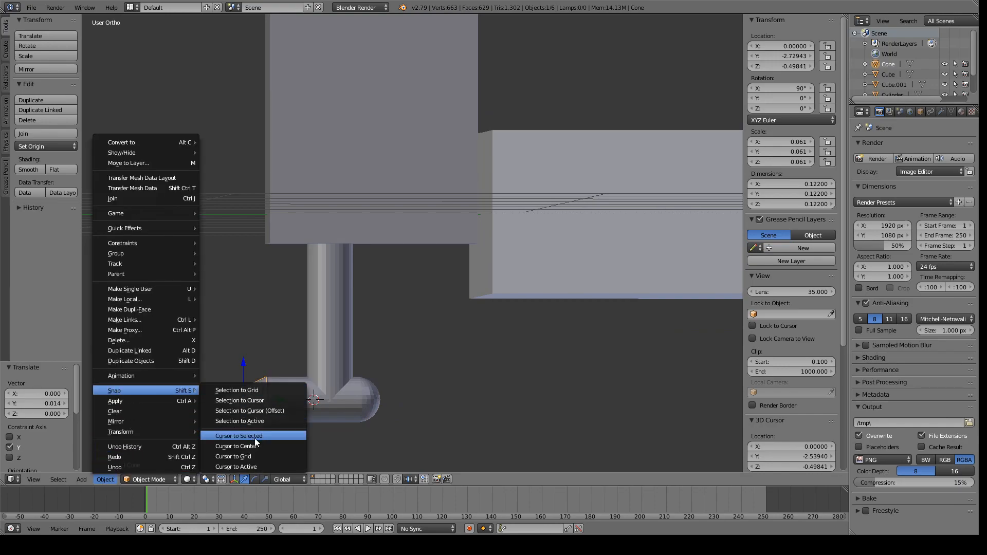
left_click(254, 437)
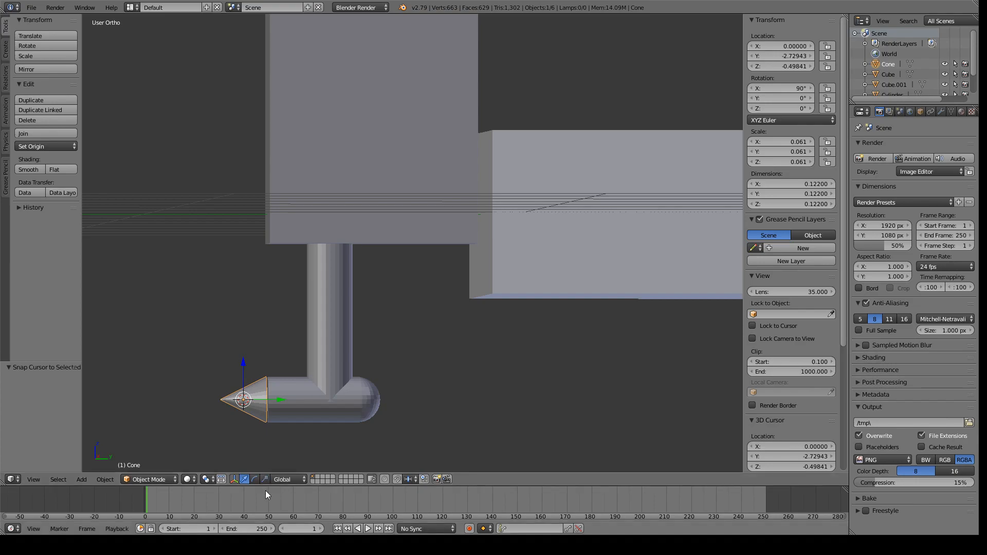
left_click(940, 111)
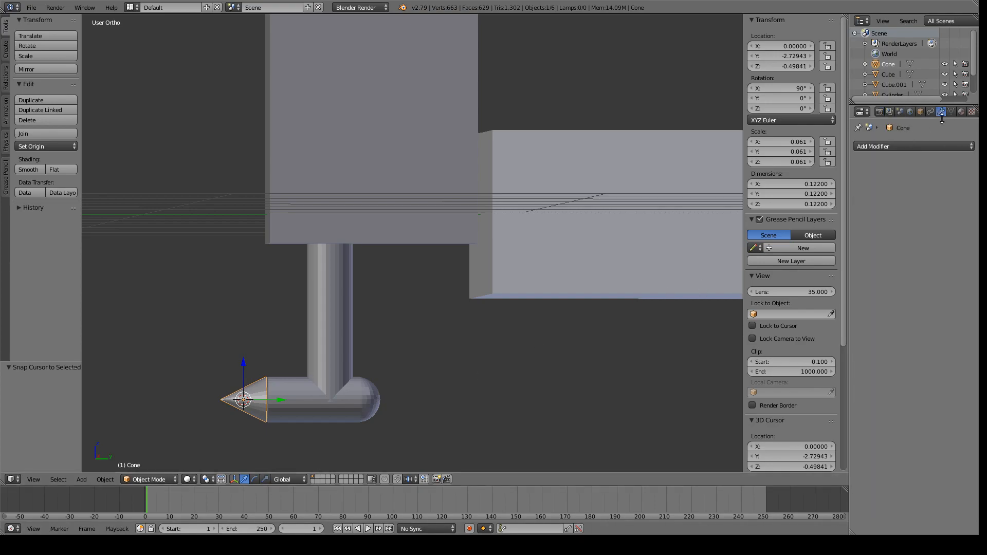
left_click(890, 148)
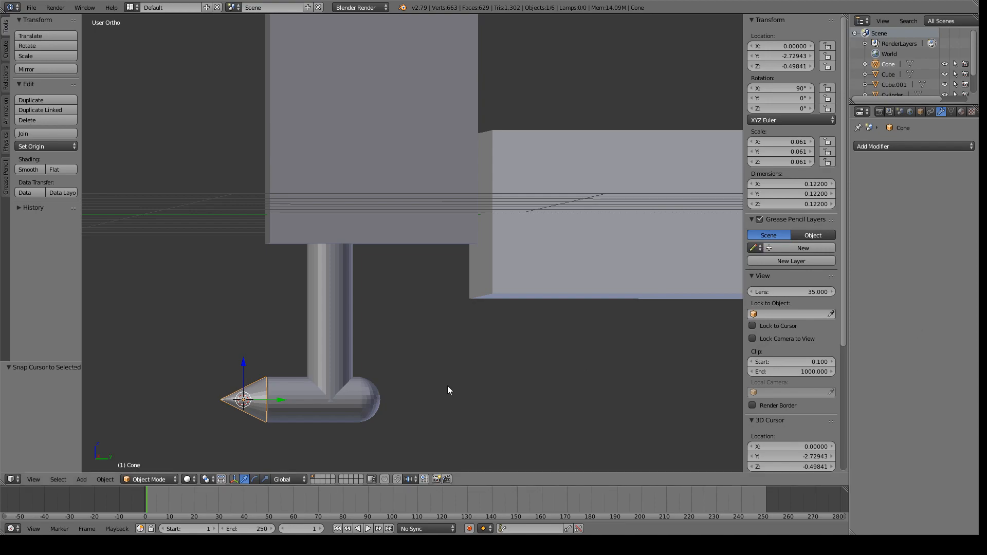
Add a mesh cube at the 3D cursor and scale it uniformly to about 0.056
left_click(82, 480)
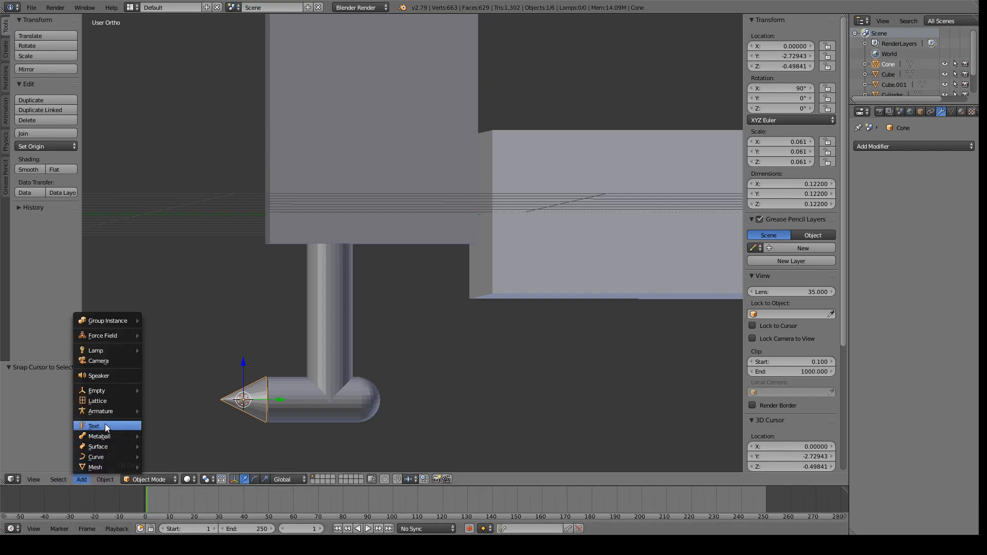
mouse_move(108, 467)
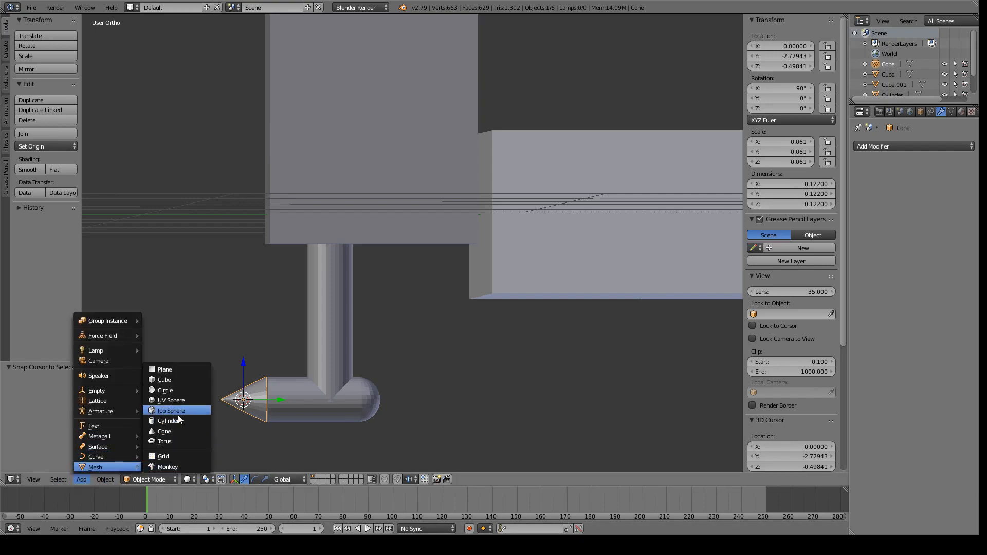
left_click(180, 379)
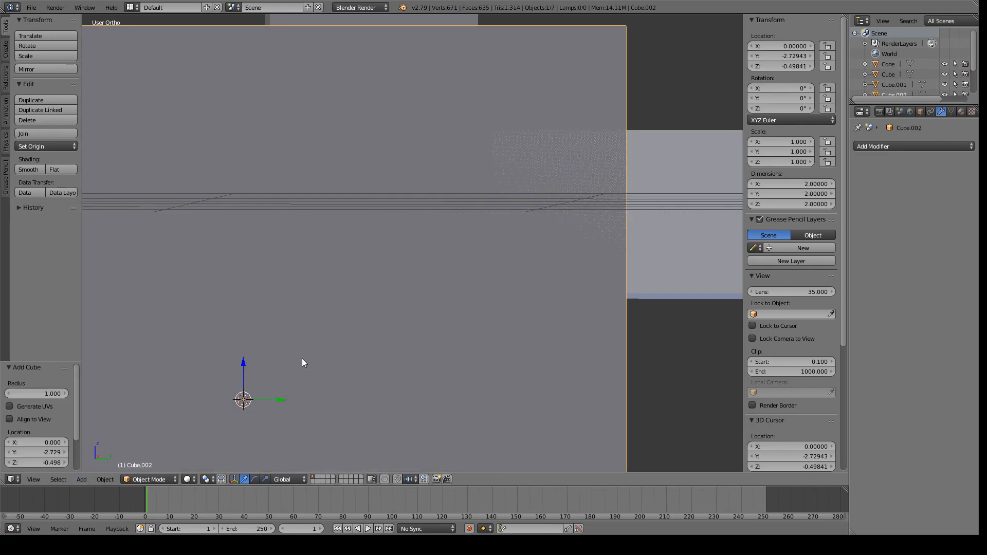
key("s")
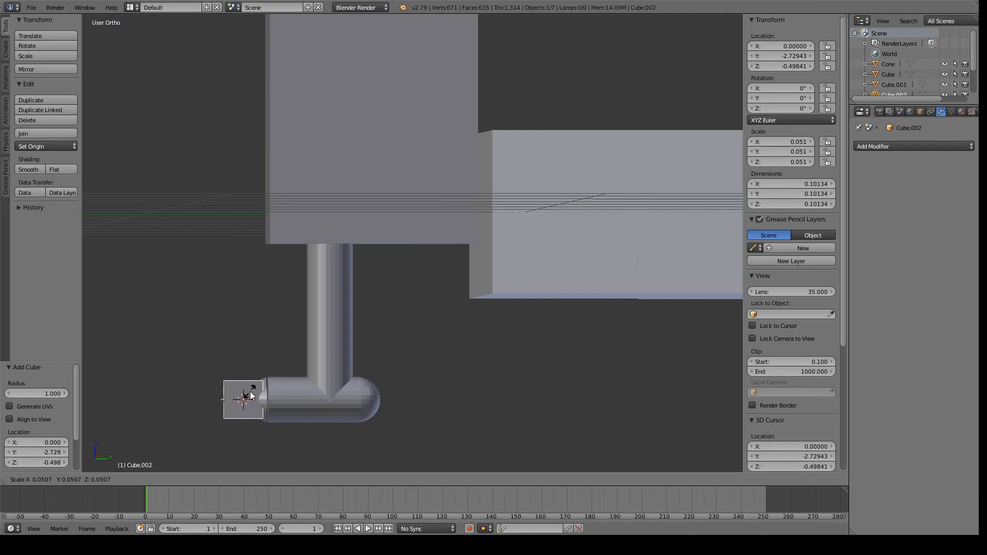
left_click(251, 391)
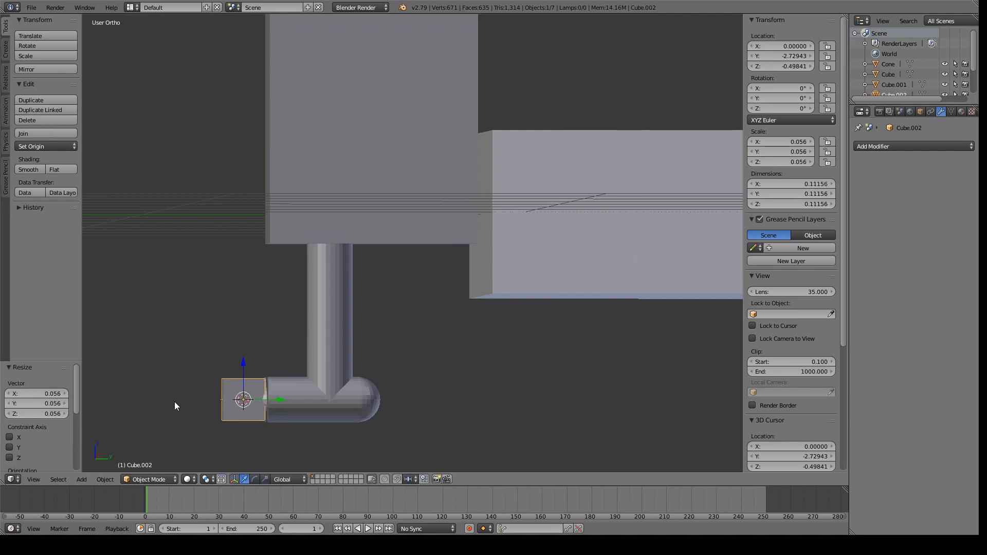
In the Front view, flatten the new cube into a thin plate by setting its X scale to 0.005
left_click(42, 480)
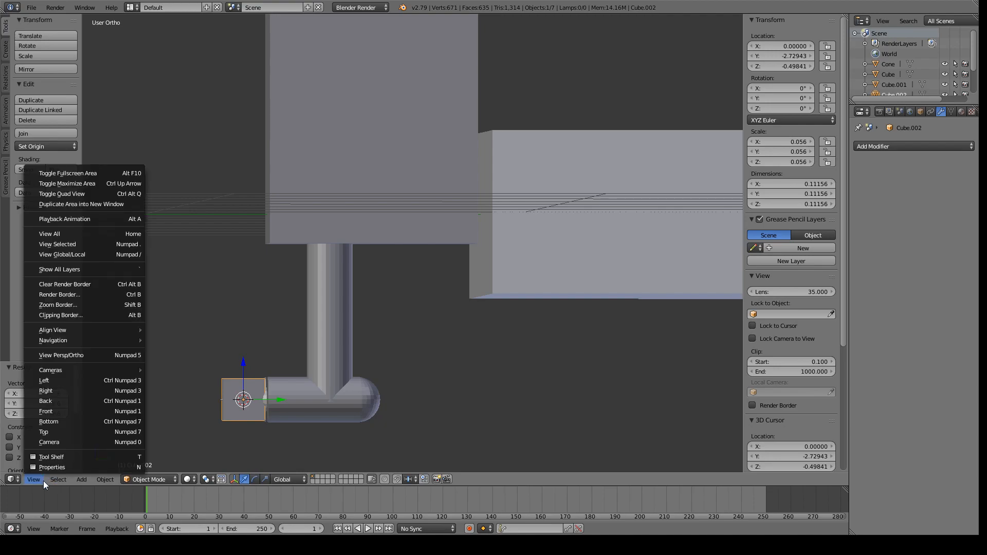
left_click(46, 411)
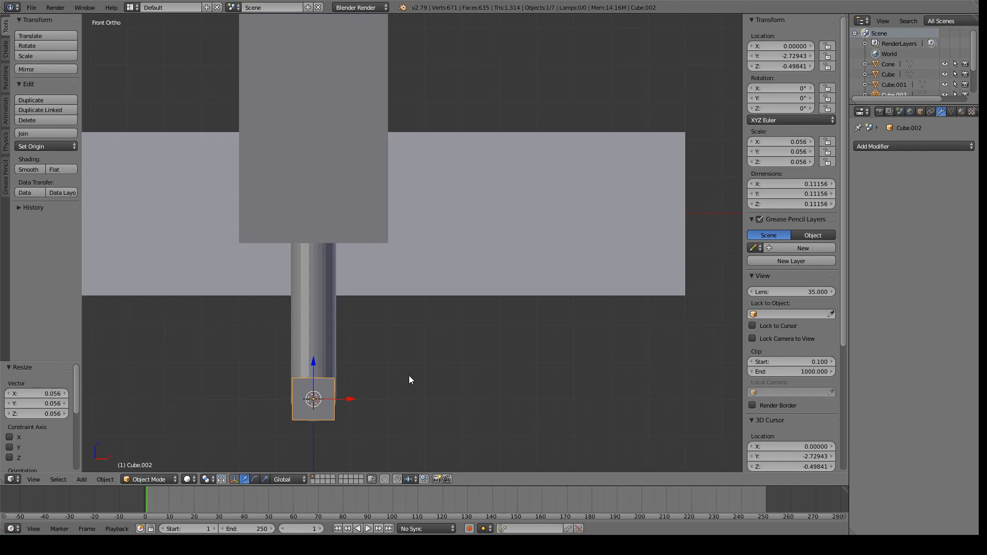
left_click_drag(800, 143, 764, 143)
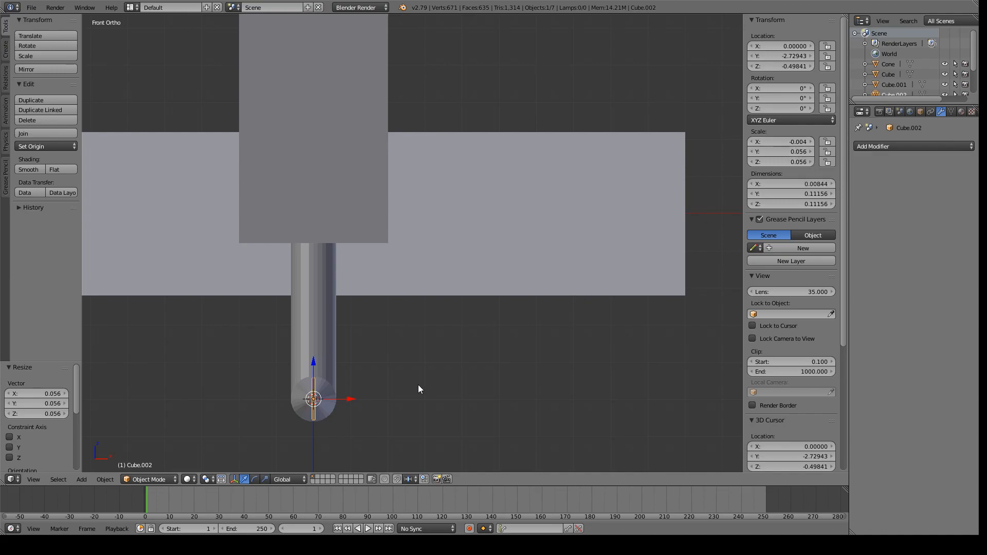
scroll(409, 385, "up", 1)
left_click(789, 142)
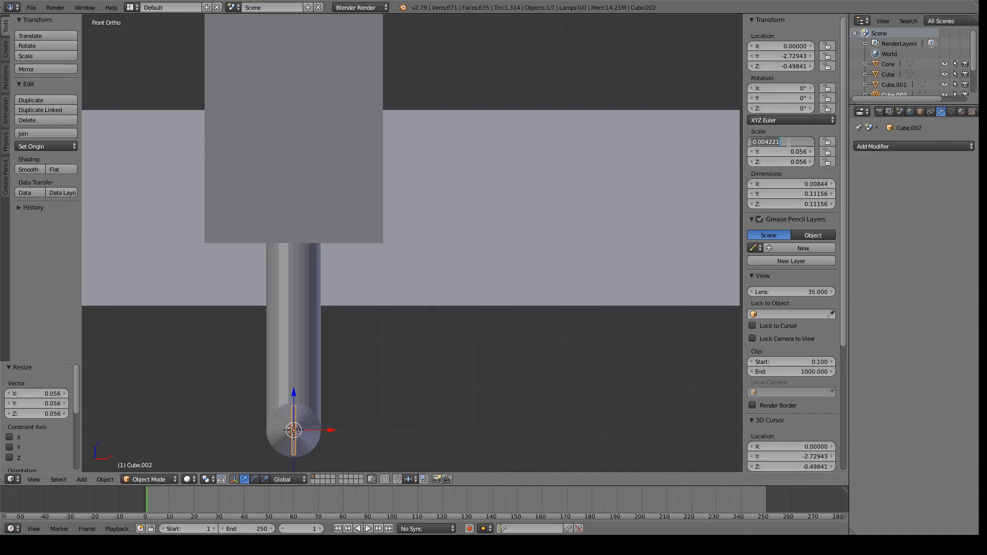
type("0.005")
key("Return")
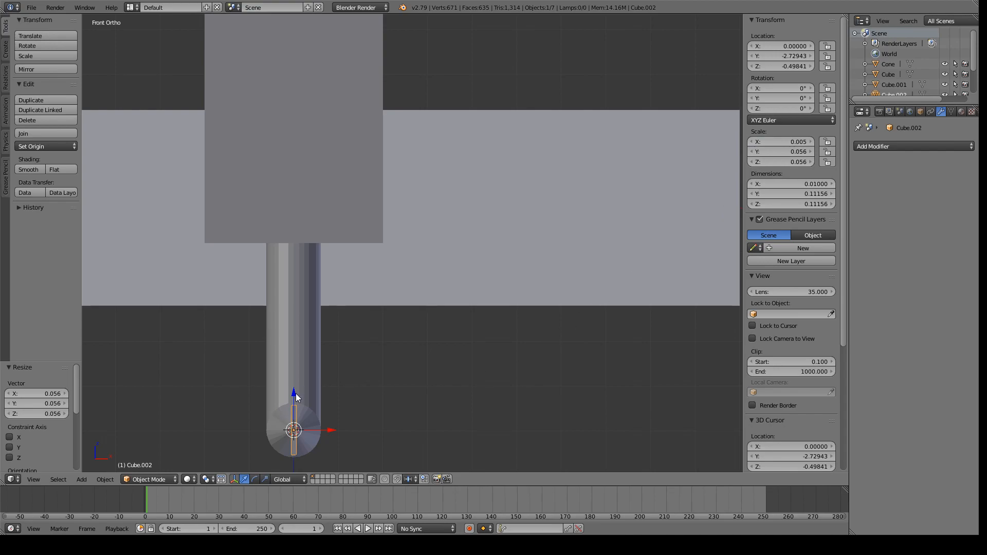
Raise the thin plate about 0.045 along Z and check its position over the cone from several angles
left_click_drag(296, 394, 295, 375)
middle_click_drag(391, 389, 278, 402)
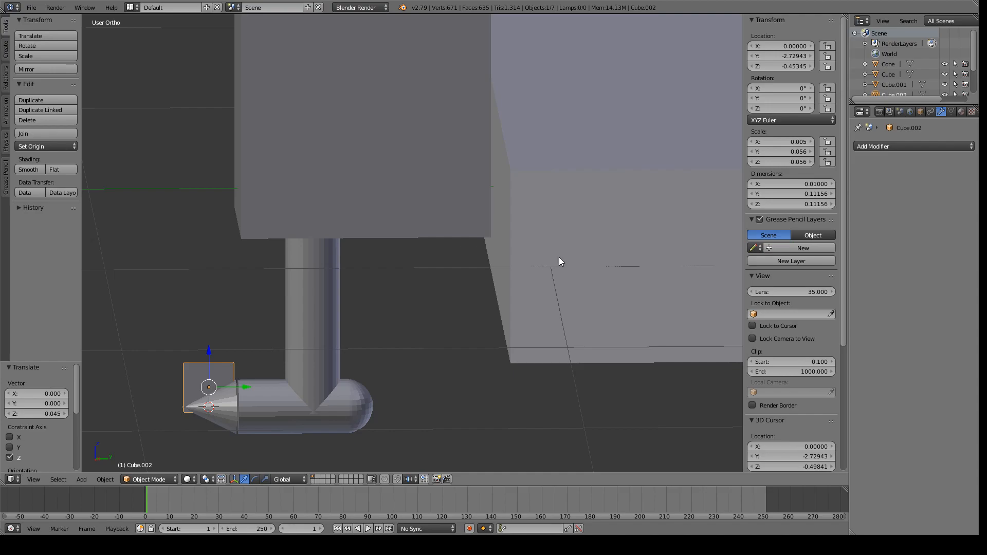
middle_click_drag(387, 363, 481, 364)
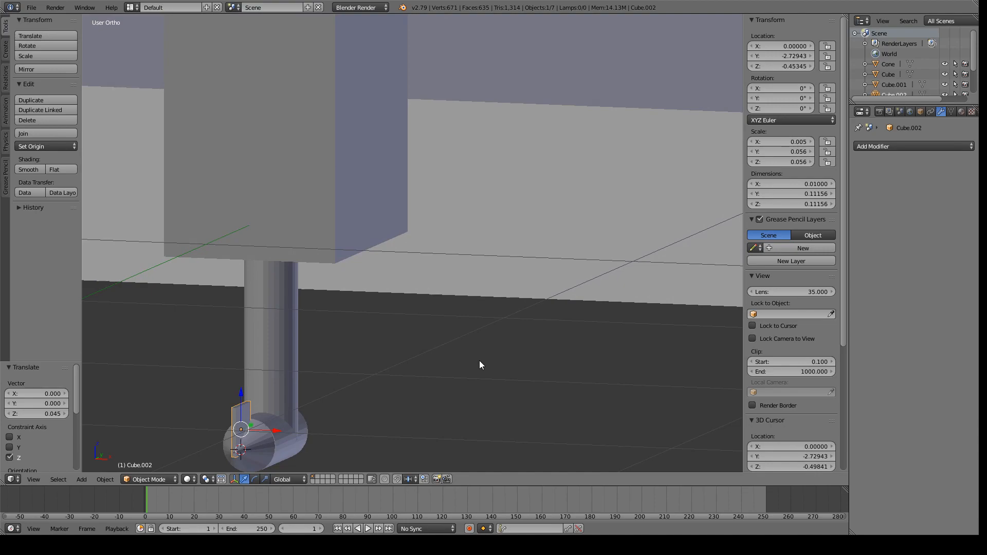
Set the thin plate's X scale to 0.003 and its Z scale to 0.046
left_click(792, 142)
key("Return")
middle_click_drag(473, 344, 431, 346)
left_click(781, 162)
type("0.046")
key("Return")
Set the thin plate's Y and Z scale to 0.045 each
left_click_drag(782, 161, 779, 161)
left_click(796, 159)
type("04")
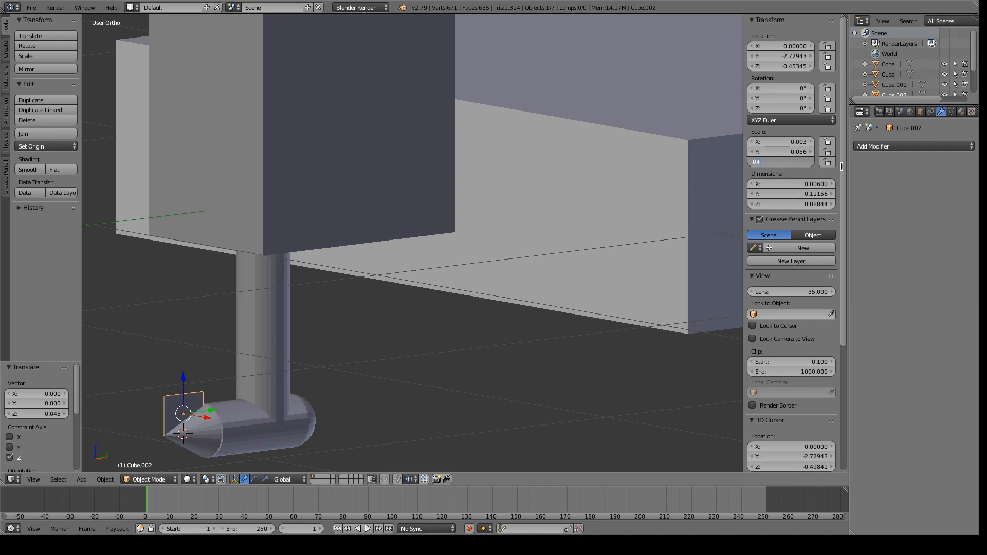
type(".045")
key("Return")
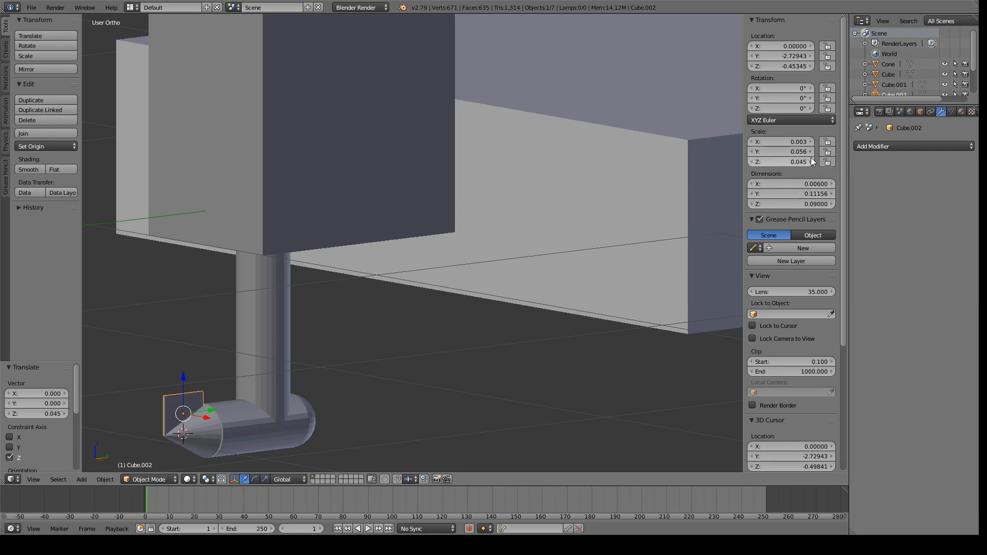
left_click(783, 155)
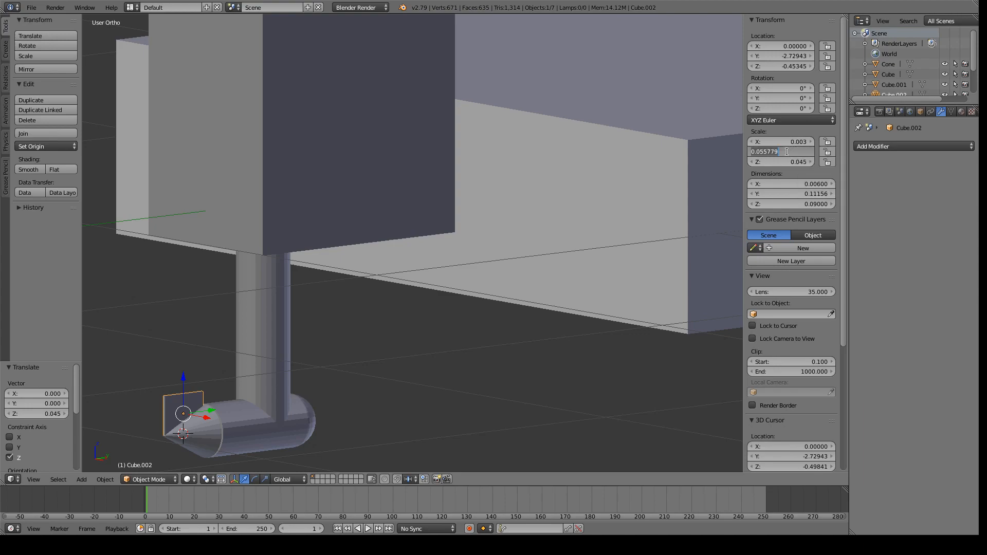
type(".045")
key("Return")
Raise the thin plate about 0.005 along Z and switch to the Front view
middle_click_drag(326, 351, 370, 348)
left_click_drag(276, 387, 249, 390)
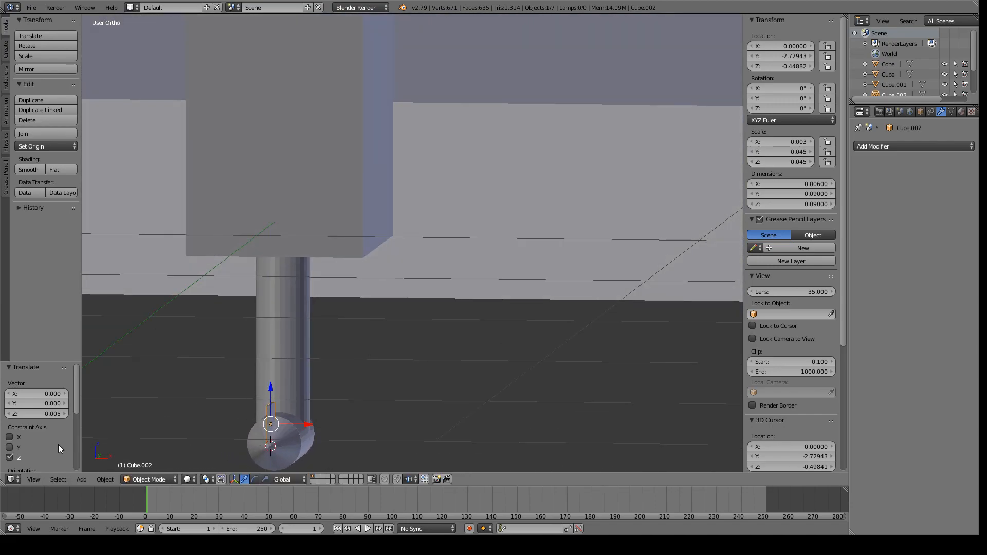
left_click(36, 479)
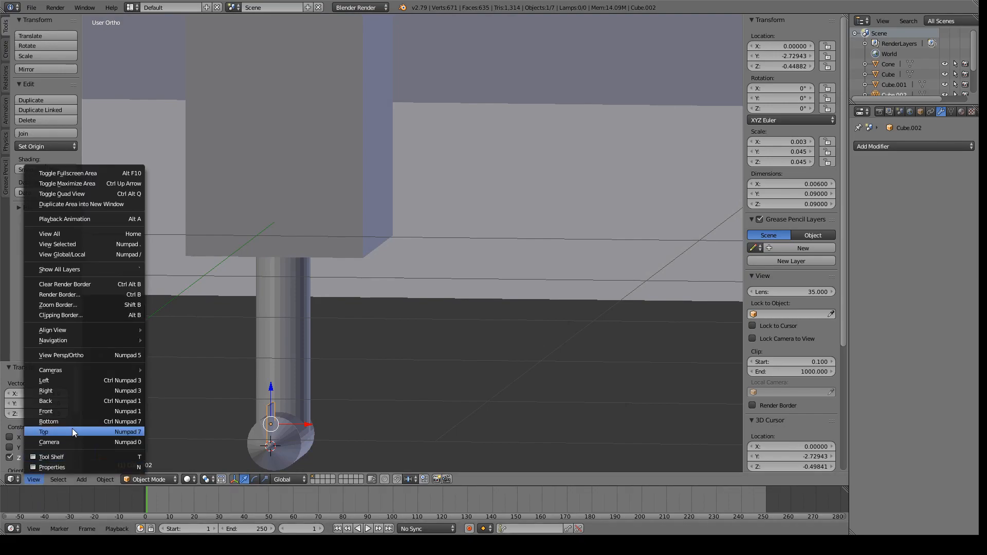
left_click(86, 411)
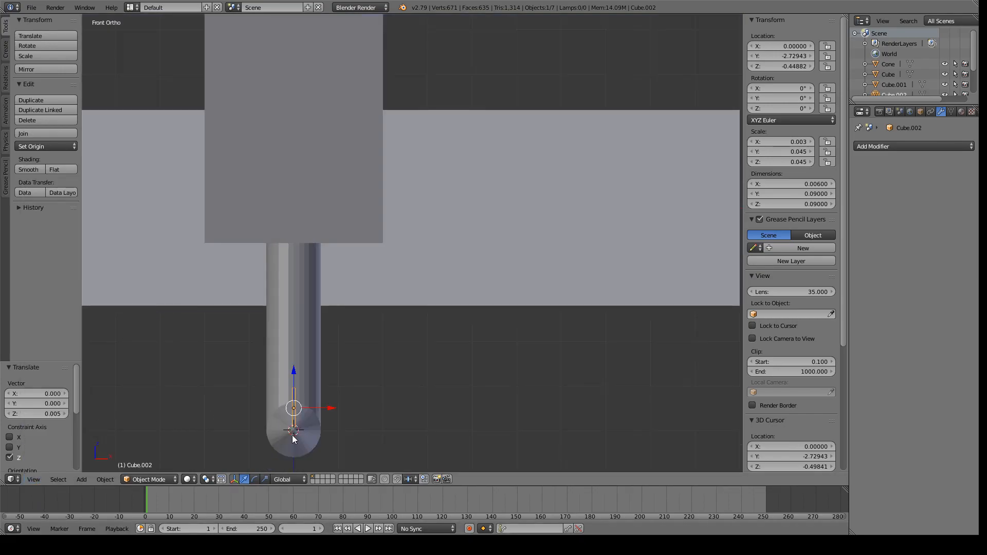
Switch the viewport to Wireframe shading and raise the thin plate about 0.003 further along Z above the cone's centre
left_click(184, 480)
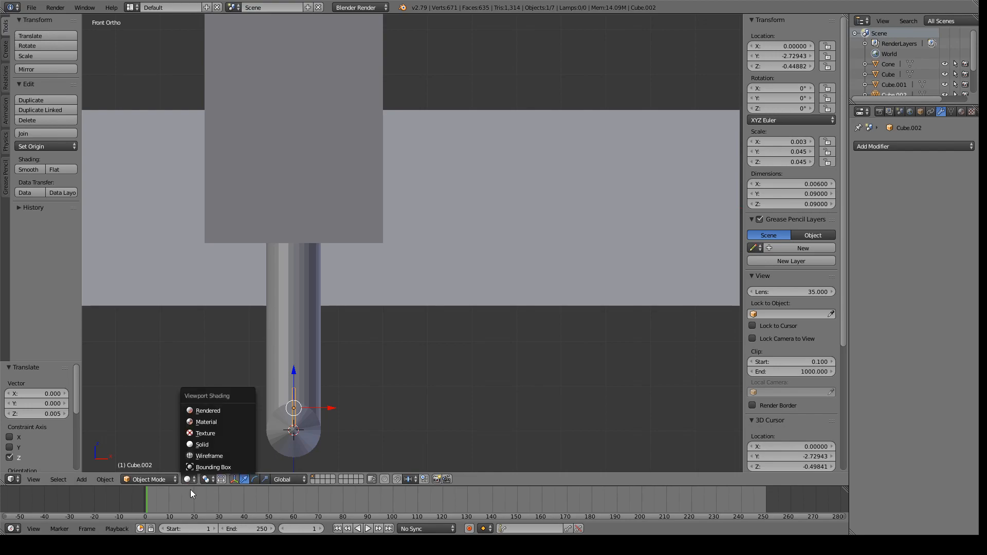
left_click(202, 454)
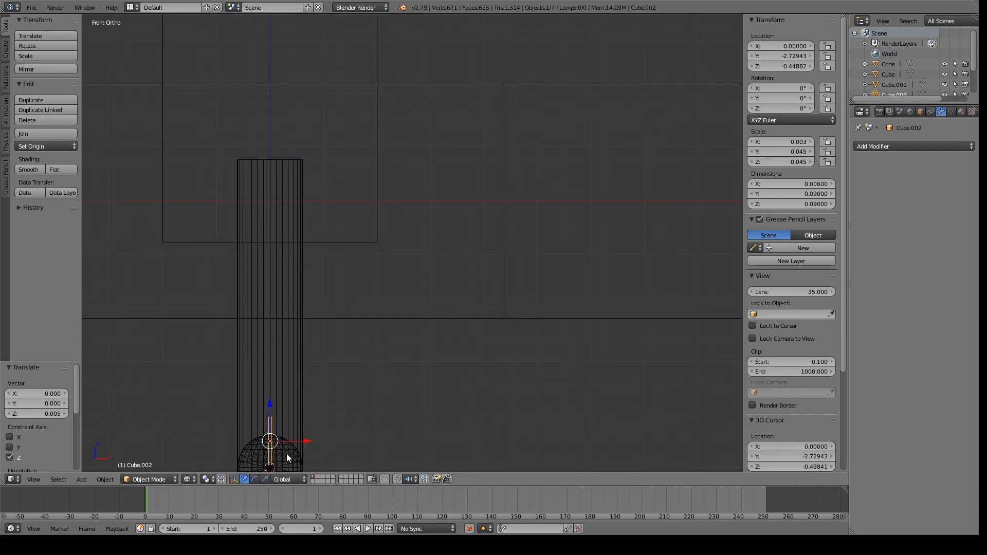
middle_click_drag(279, 452, 308, 370, "shift")
scroll(332, 350, "up", 2)
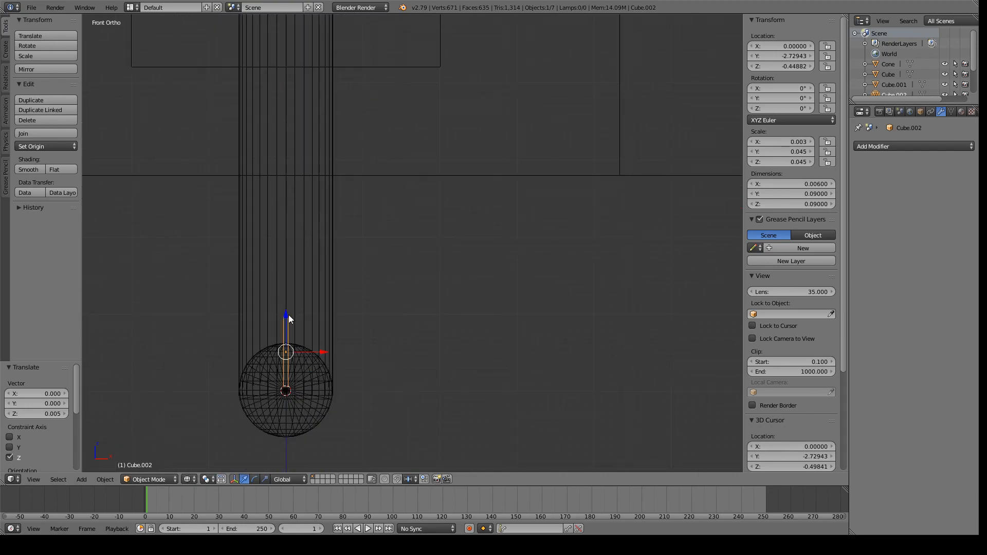
left_click_drag(285, 314, 285, 312)
middle_click_drag(400, 325, 346, 374)
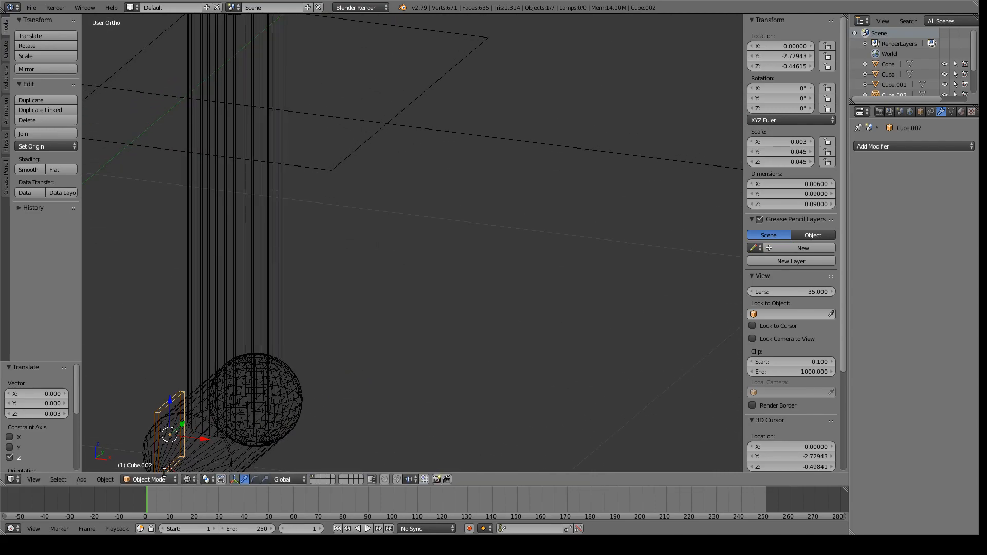
Return the viewport to Solid shading and set the thin plate's Z rotation to 20°
left_click(187, 479)
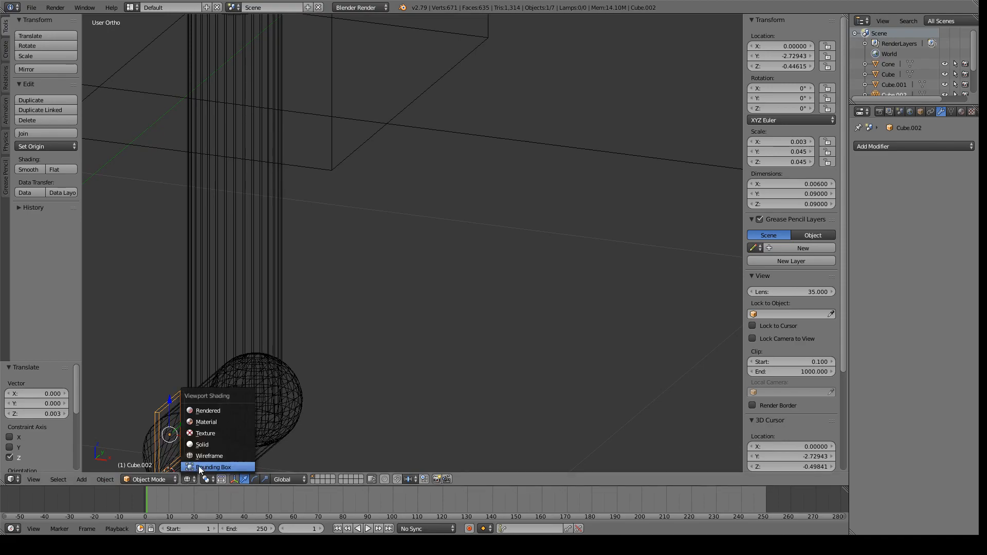
left_click(202, 444)
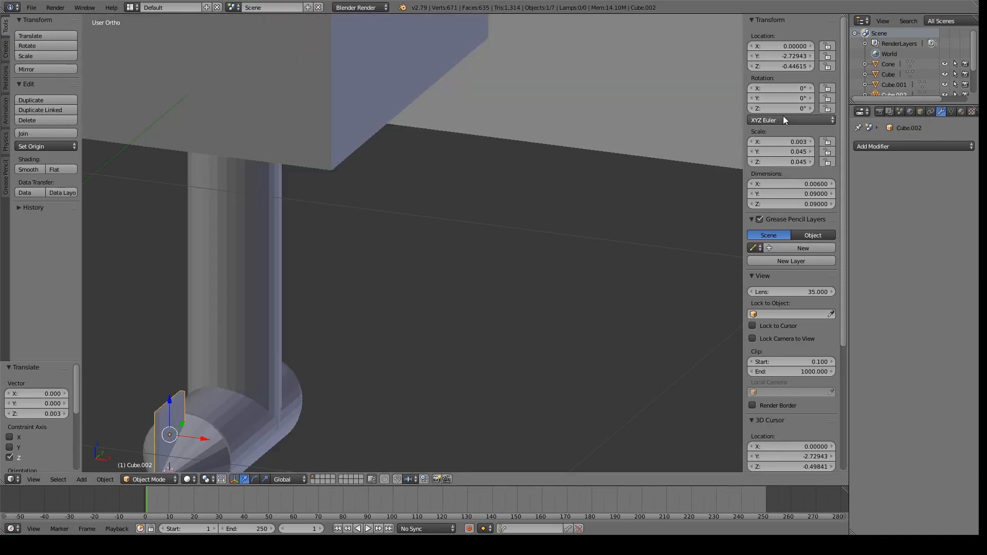
left_click_drag(783, 107, 875, 107)
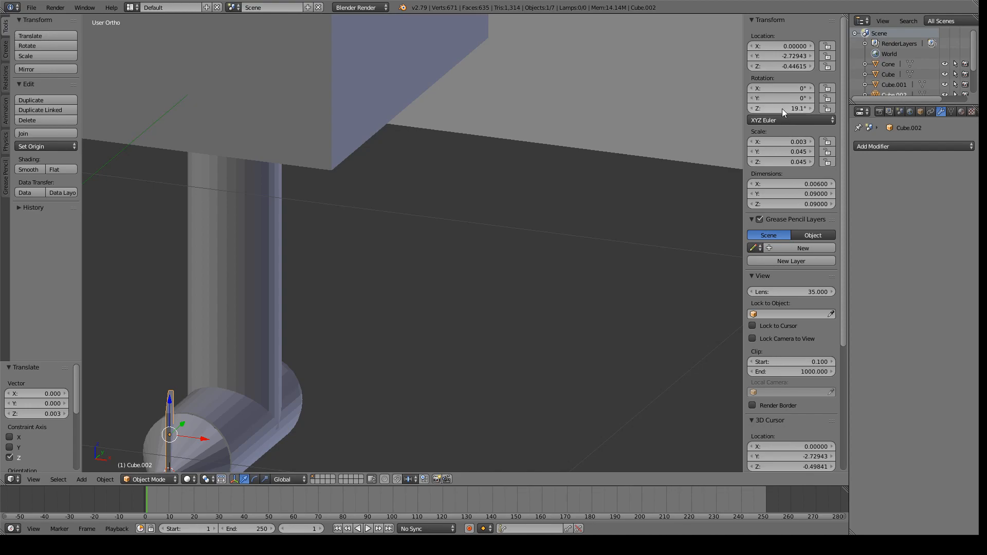
middle_click_drag(332, 307, 352, 292)
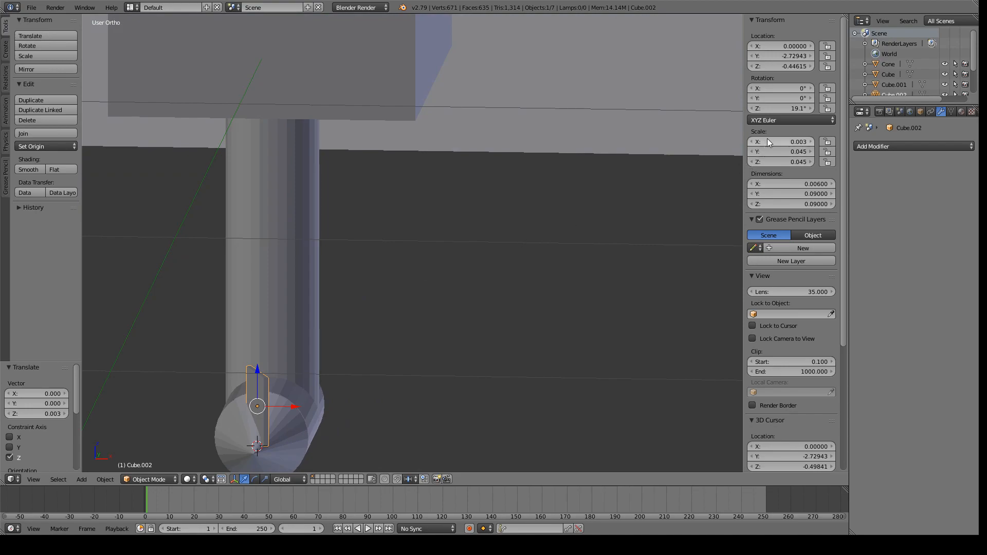
left_click(788, 108)
type("2")
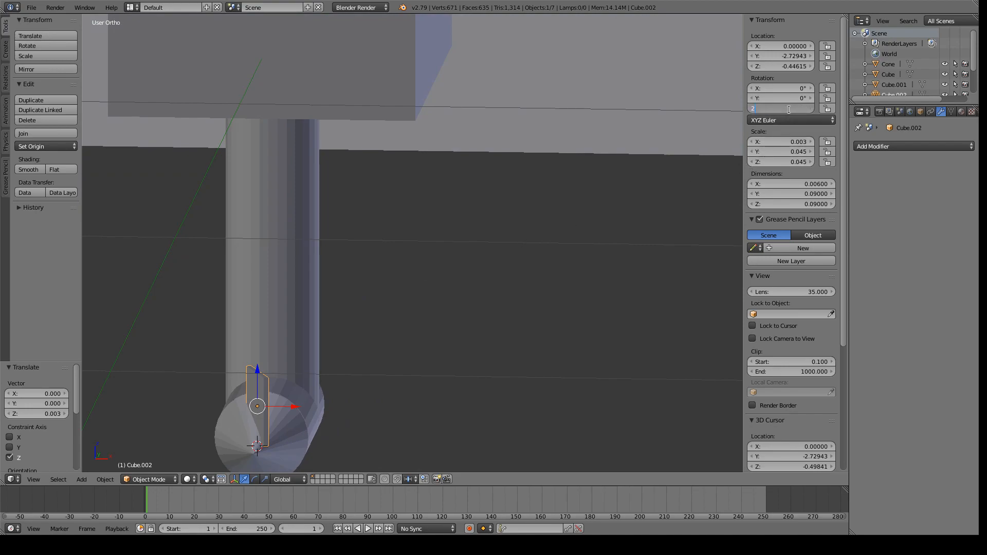
key("Return")
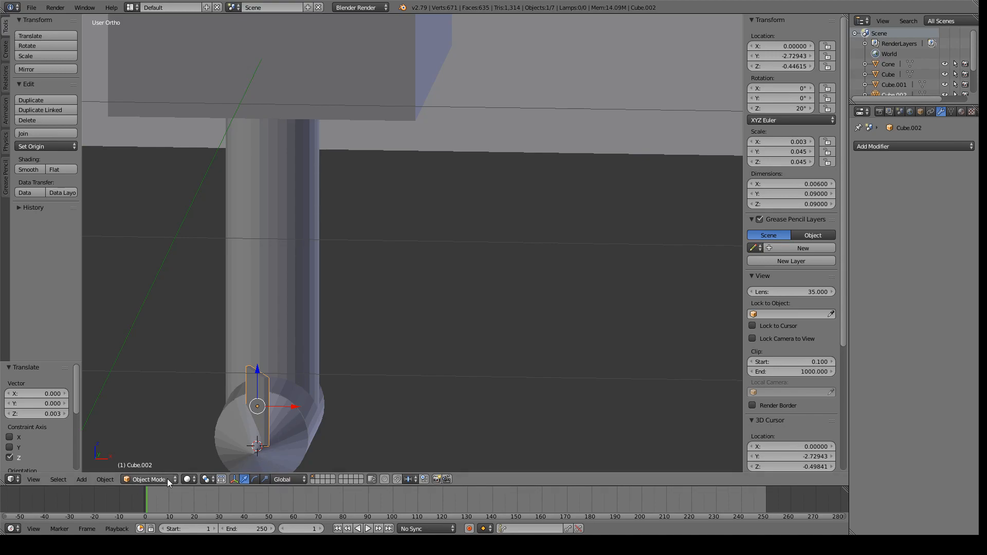
In Wireframe shading and the Front view, shift the thin plate about 0.014 in the negative X direction
left_click(188, 480)
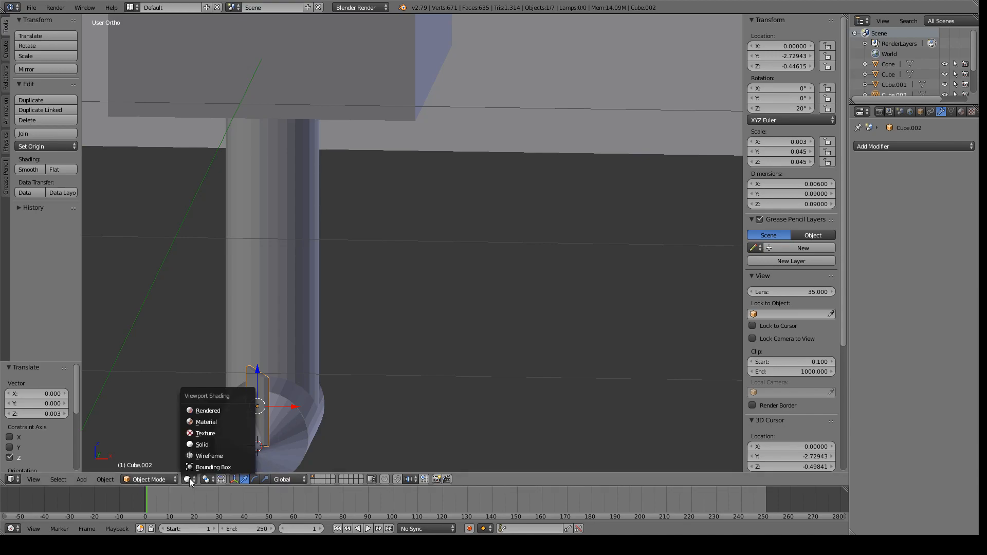
left_click(209, 456)
left_click(34, 480)
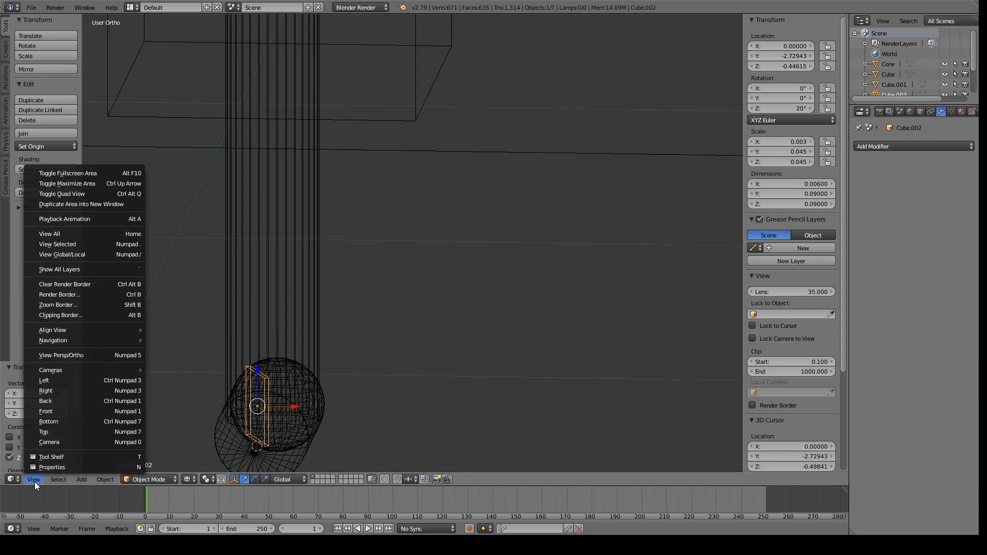
key("KP_1")
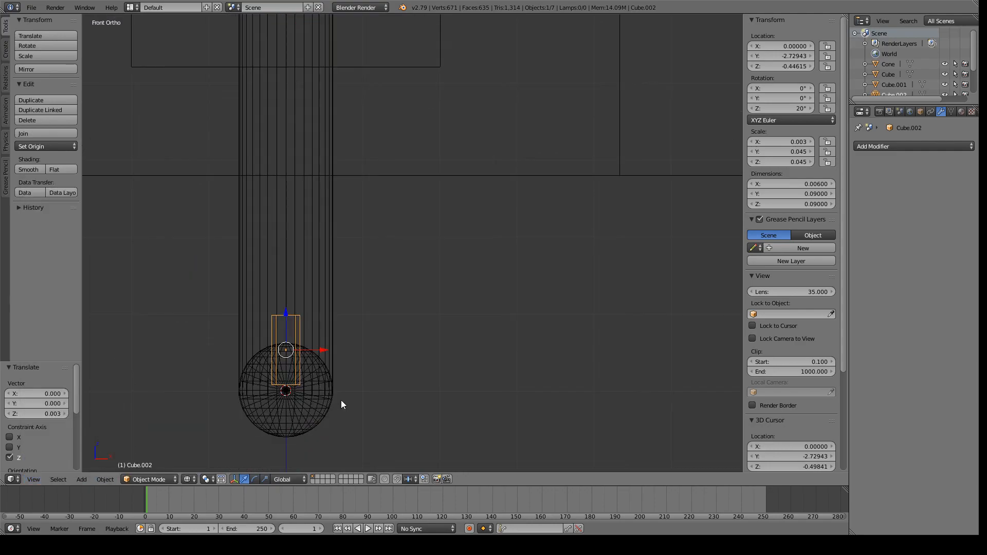
left_click_drag(322, 349, 312, 350)
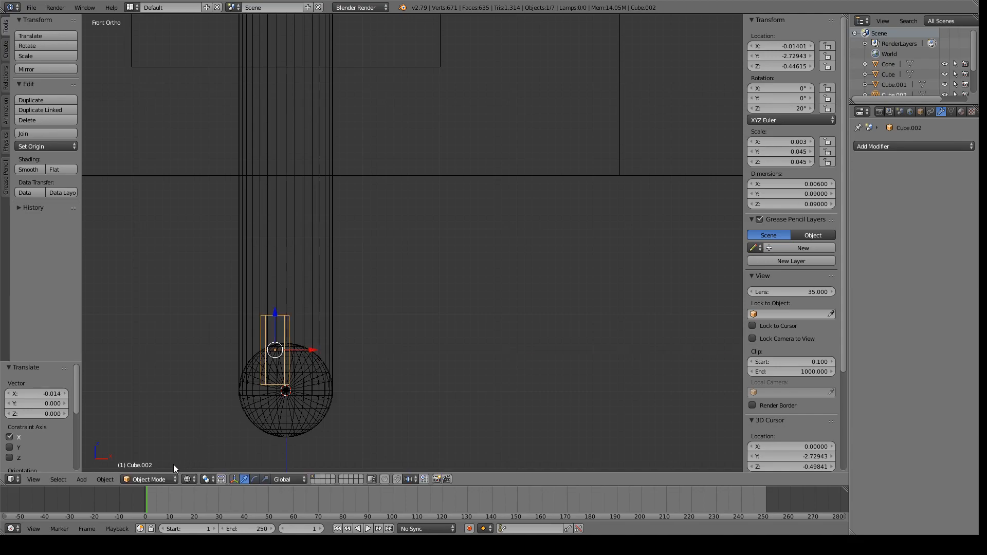
Return the viewport to Solid shading and duplicate the thin plate, leaving the copy in place
left_click(186, 479)
left_click(201, 446)
mouse_move(262, 419)
middle_mouse_down()
mouse_move(335, 386)
mouse_move(321, 407)
middle_mouse_up()
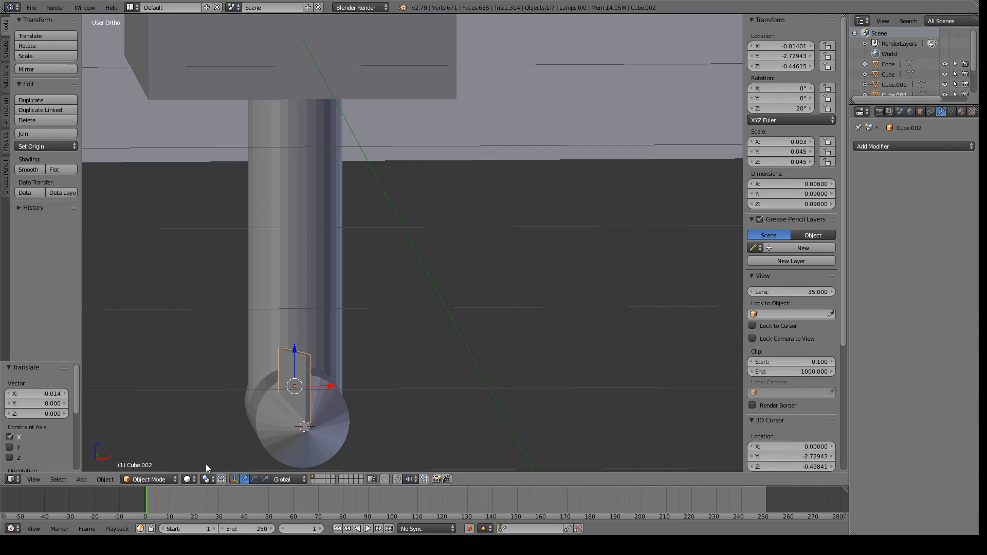
left_click(106, 480)
mouse_move(156, 430)
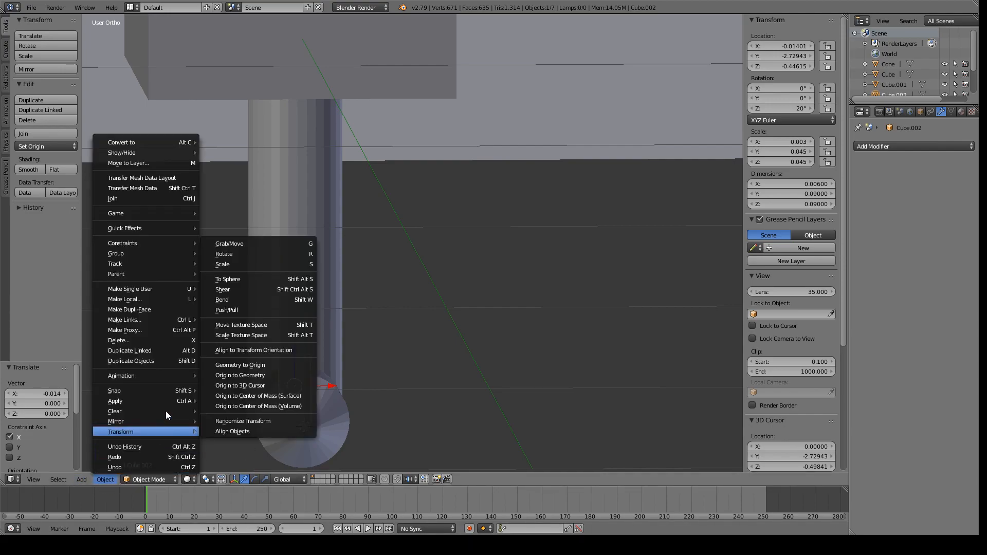
left_click(166, 362)
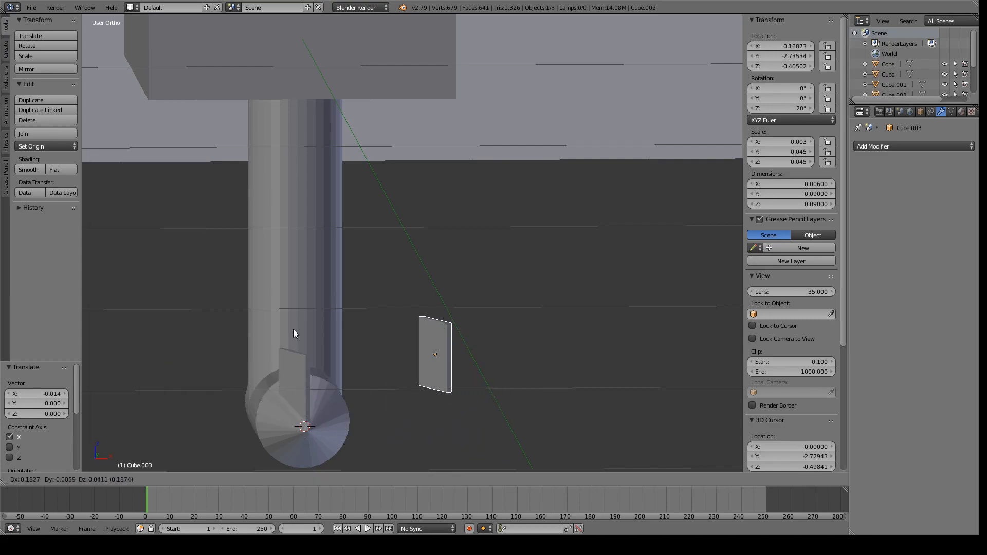
key("Escape")
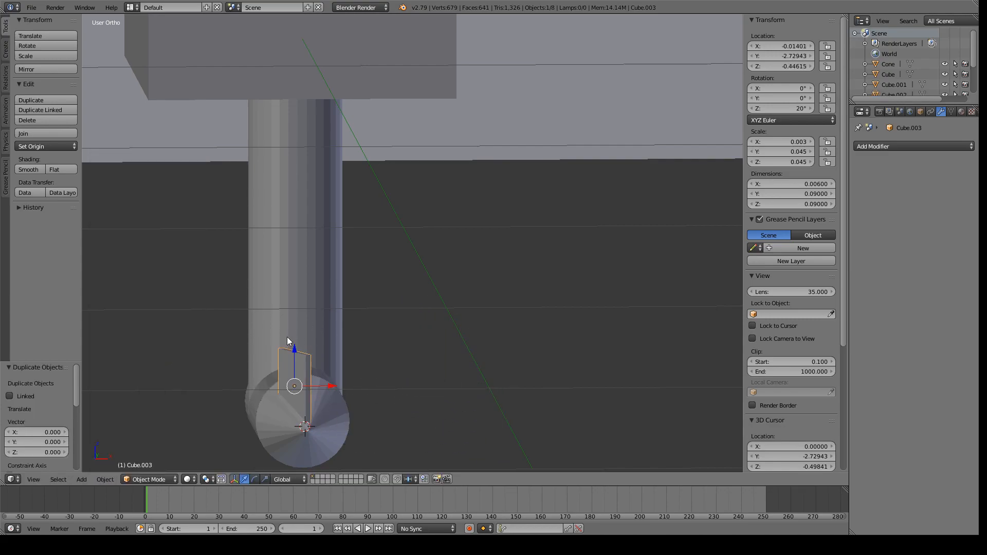
Select the original thin plate, Cube.002, together with the cone and join them into one object
left_click(892, 84)
scroll(902, 85, "down", 3)
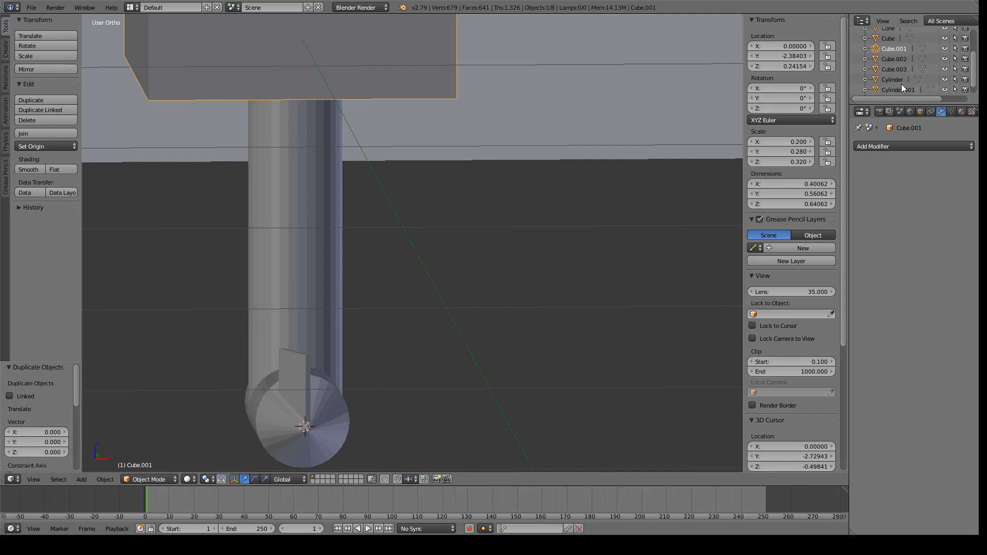
left_click(902, 59)
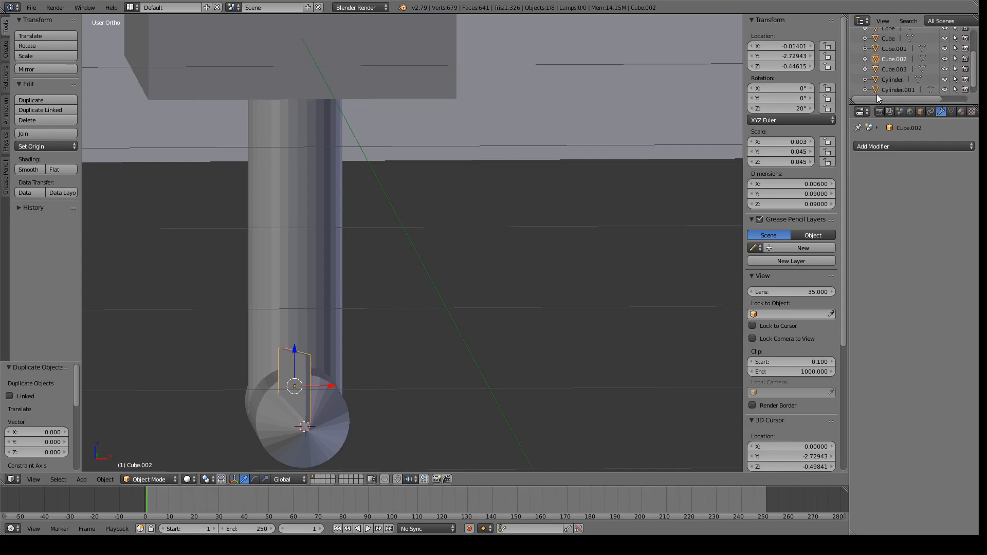
scroll(896, 60, "up", 2)
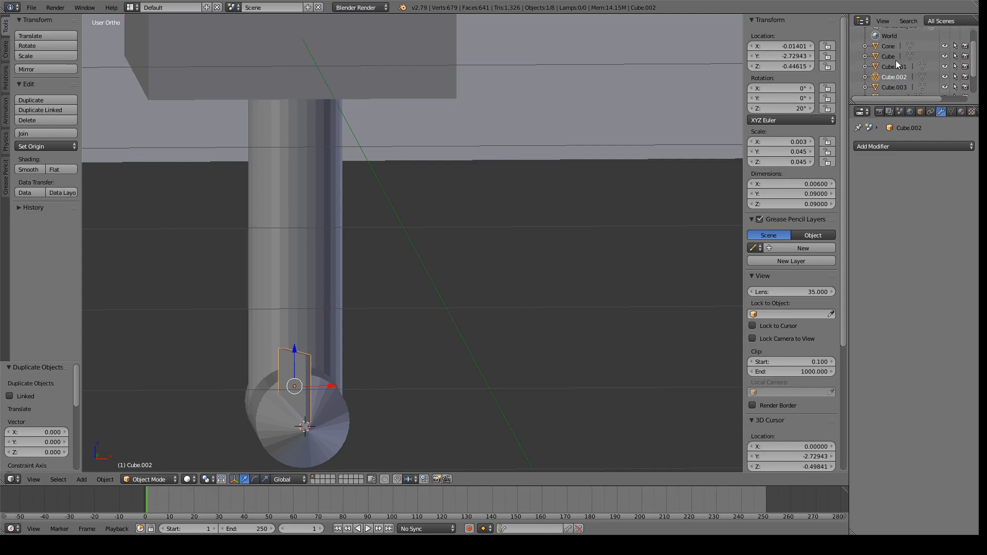
right_click(334, 418, "shift")
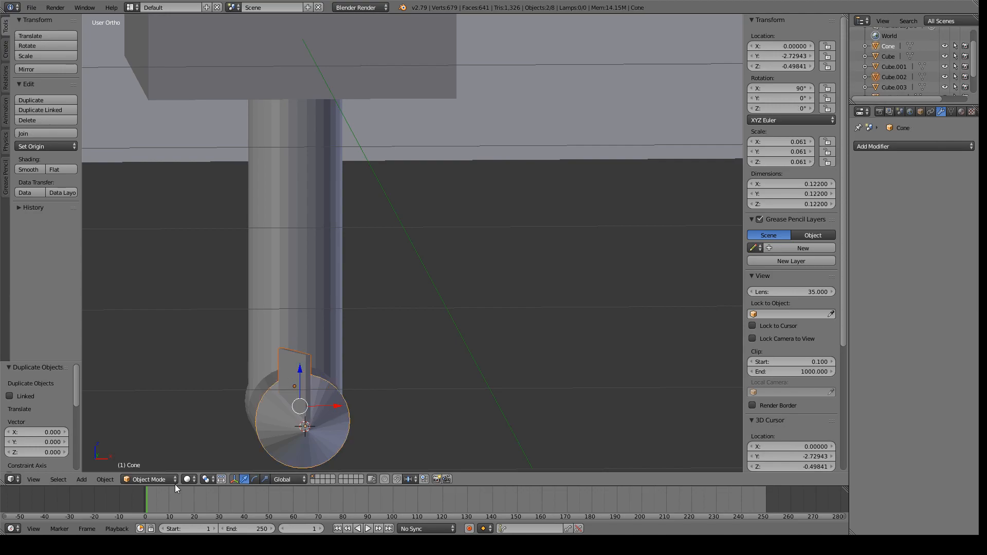
left_click(106, 479)
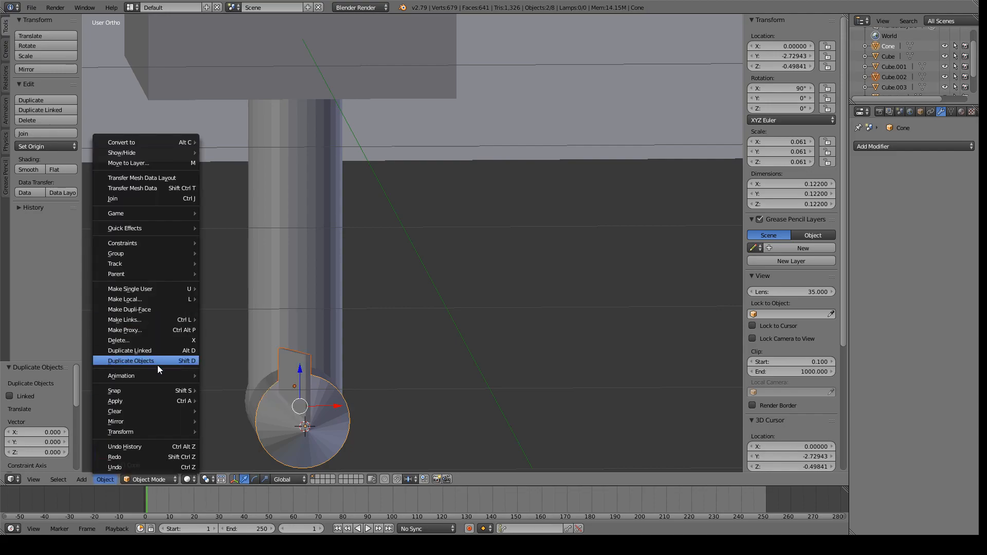
left_click(171, 200)
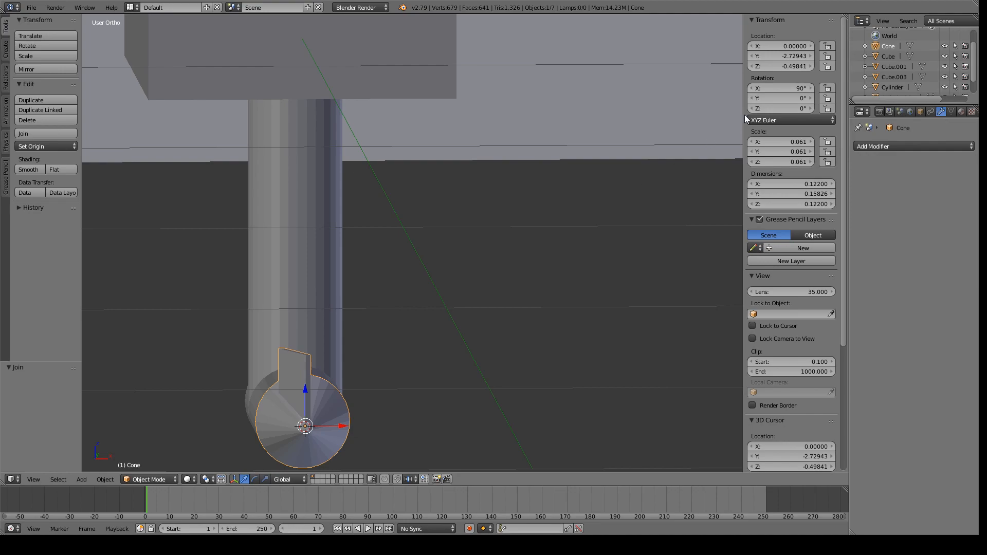
Try rotating the joined cone to 210° about X and undo that rotation
left_click(786, 89)
type("210")
key("Return")
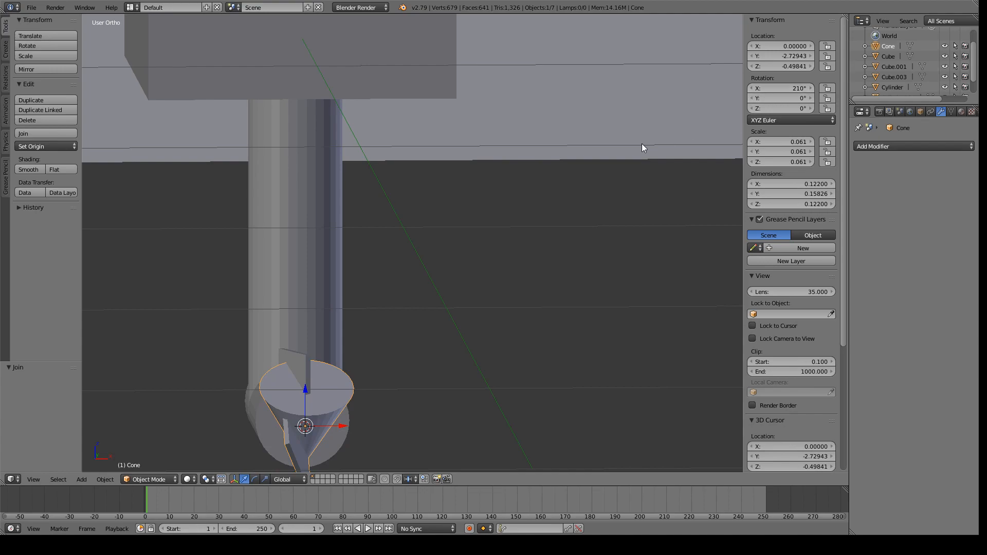
key("ctrl+z")
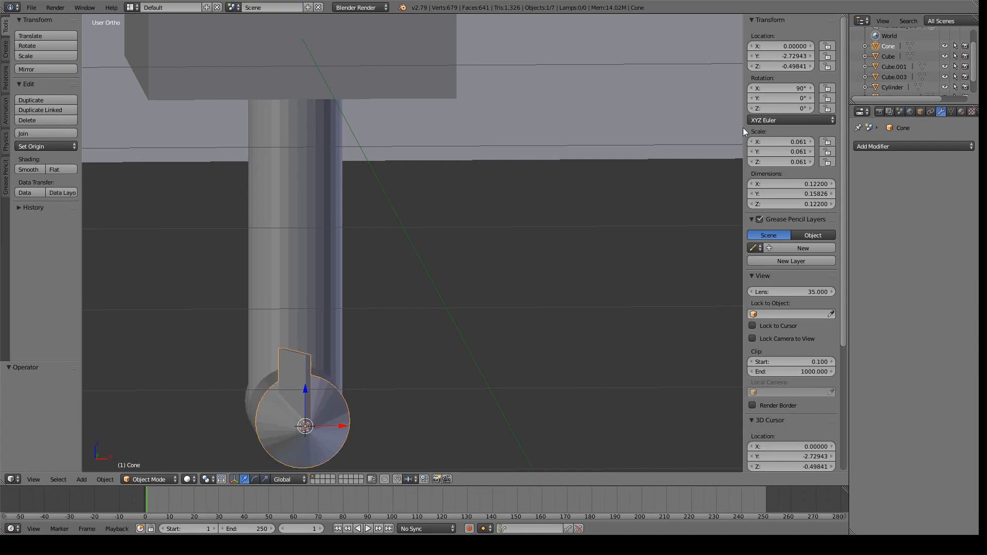
Set the joined cone's Y rotation to 120°
left_click(791, 99)
type("120")
key("Return")
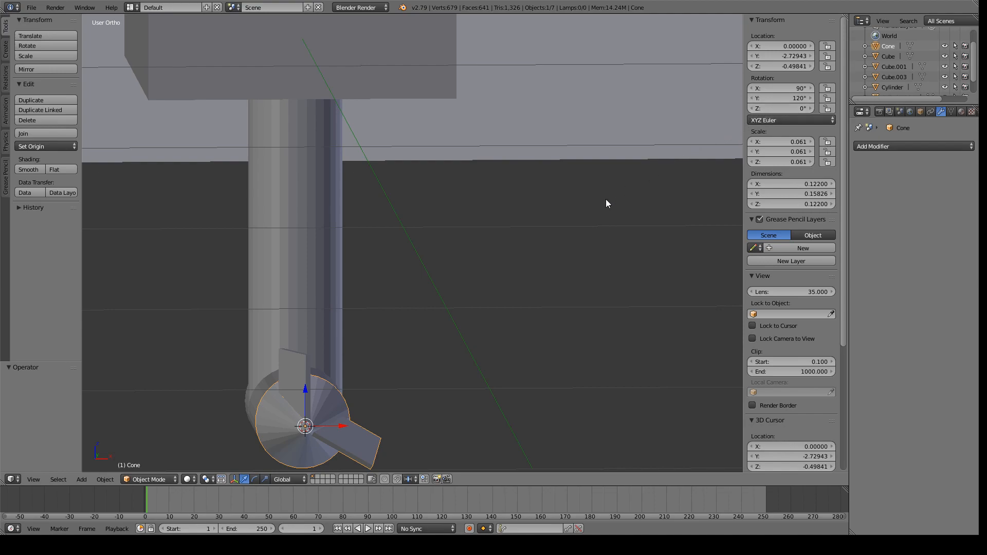
Duplicate the remaining upright plate in place and join the copy to the cone as its second fin
right_click(297, 373)
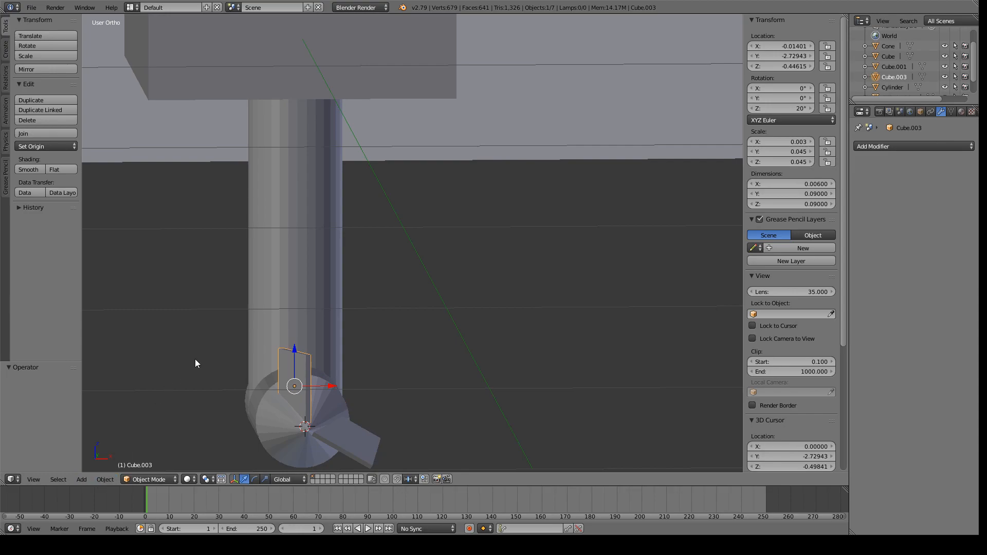
key("shift+d")
right_click(261, 333)
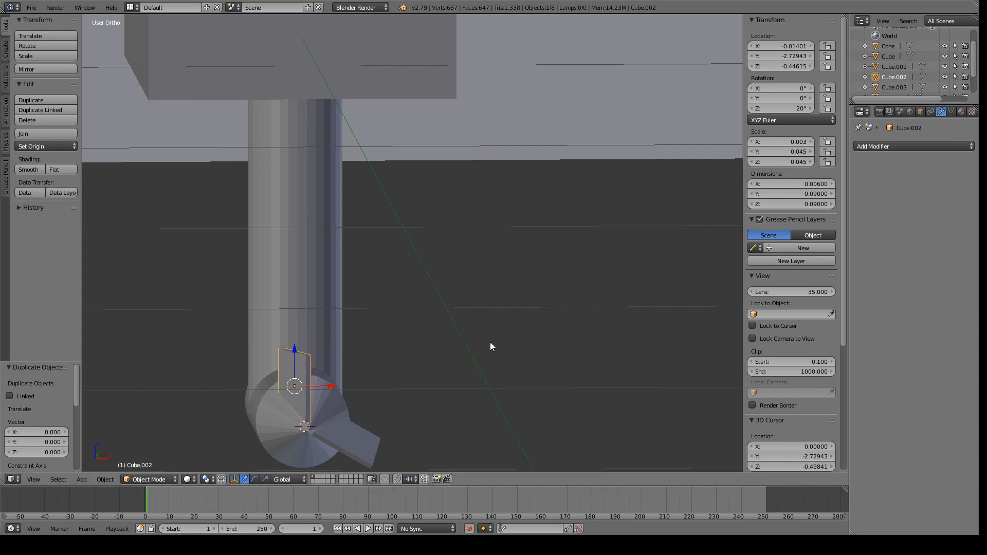
right_click(280, 425, "shift")
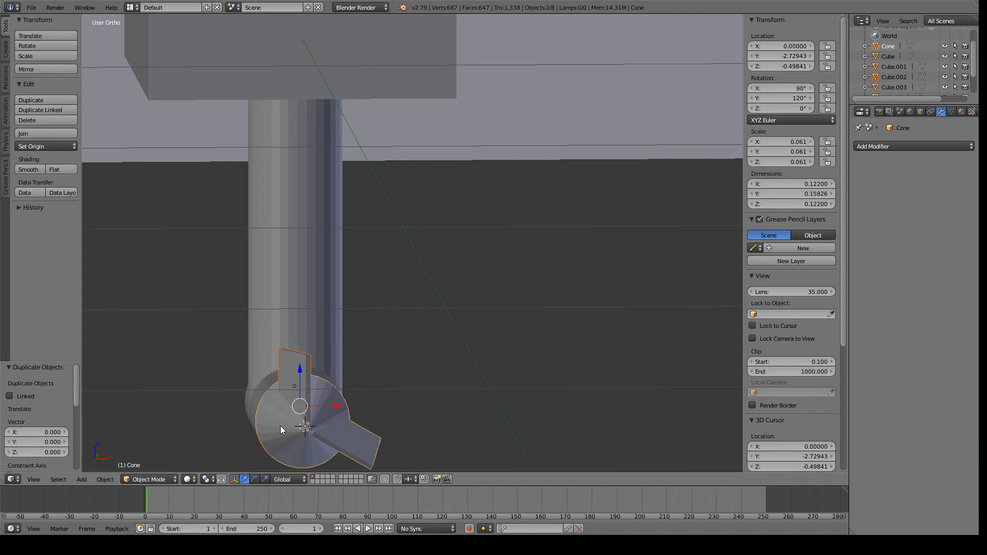
key("ctrl+j")
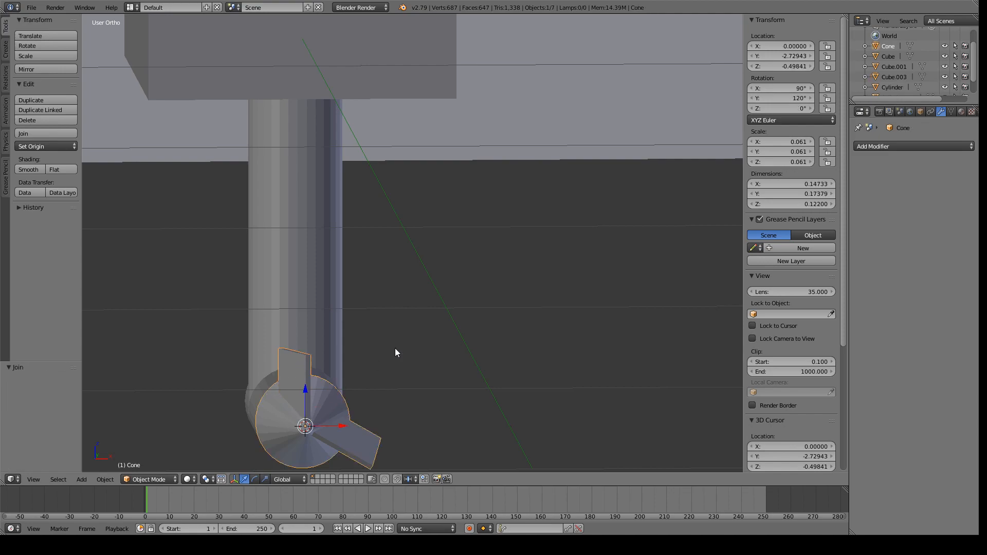
Set the cone's Y rotation to 240° and join the last upright plate to it as the third fin
left_click(795, 101)
type("240")
key("Return")
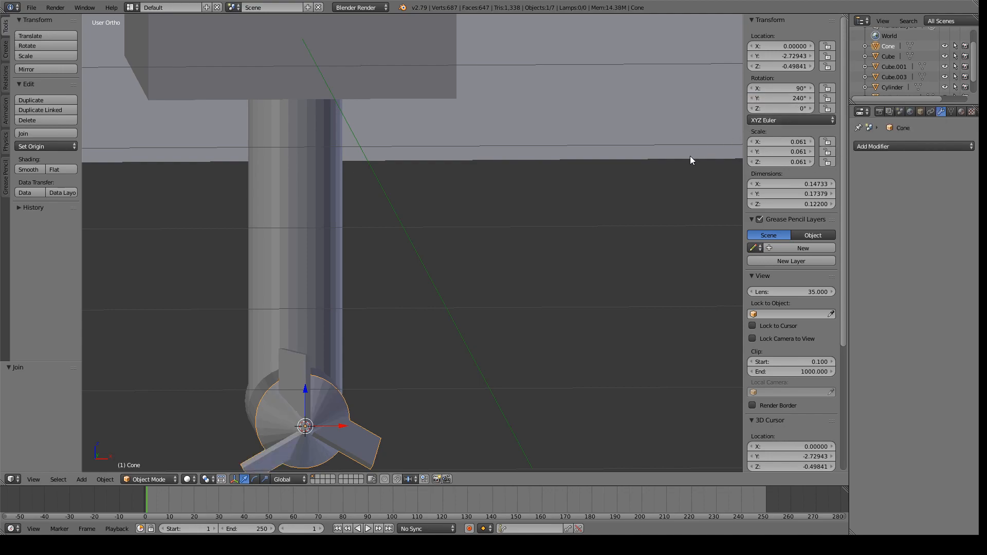
right_click(300, 376)
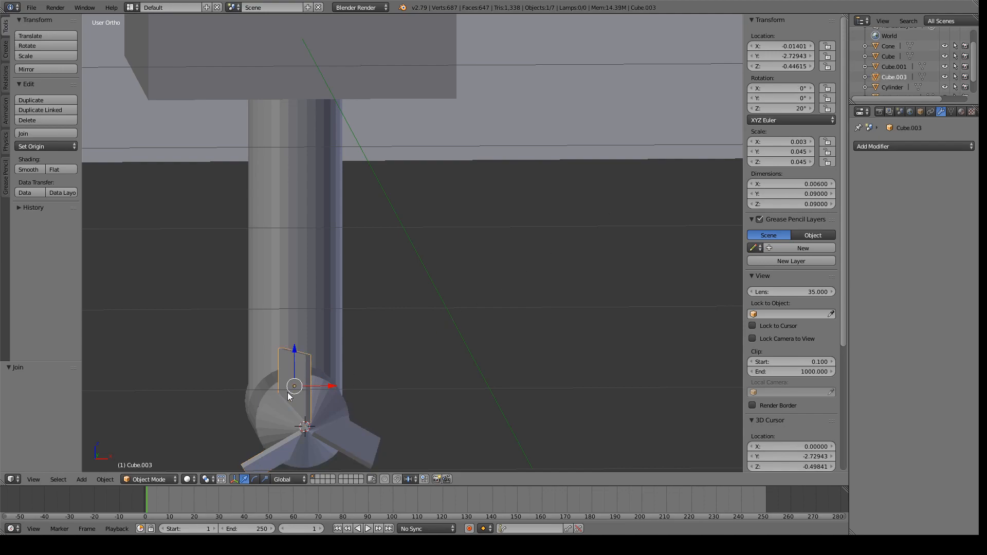
right_click(271, 421, "shift")
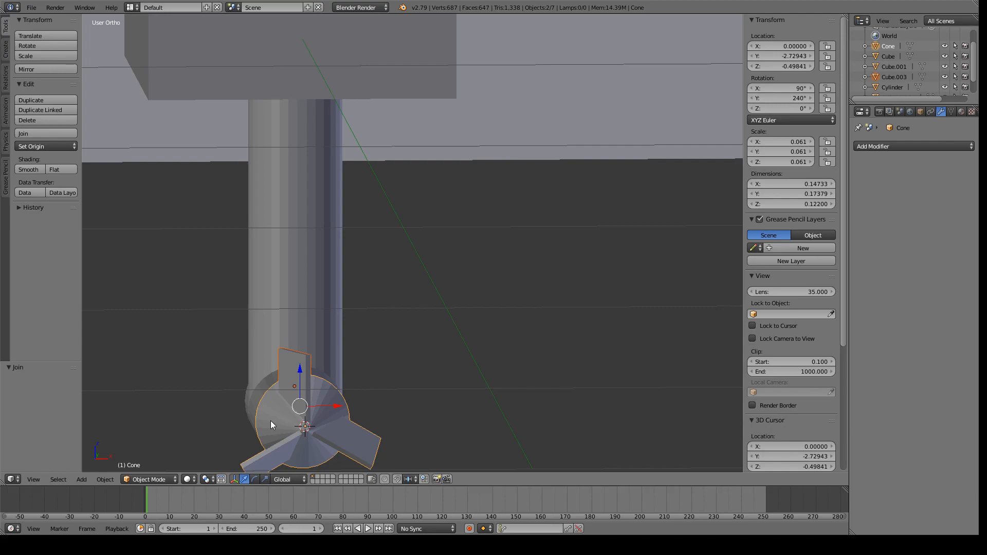
key("ctrl+j")
Select the large tapered slab and snap the 3D cursor to its centre
middle_click_drag(349, 357, 369, 337)
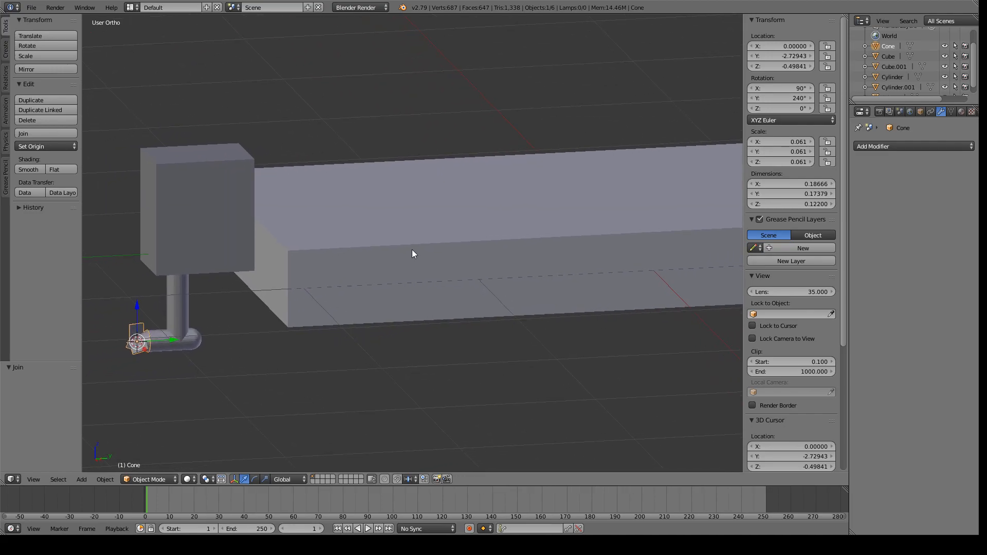
right_click(376, 274)
left_click(105, 479)
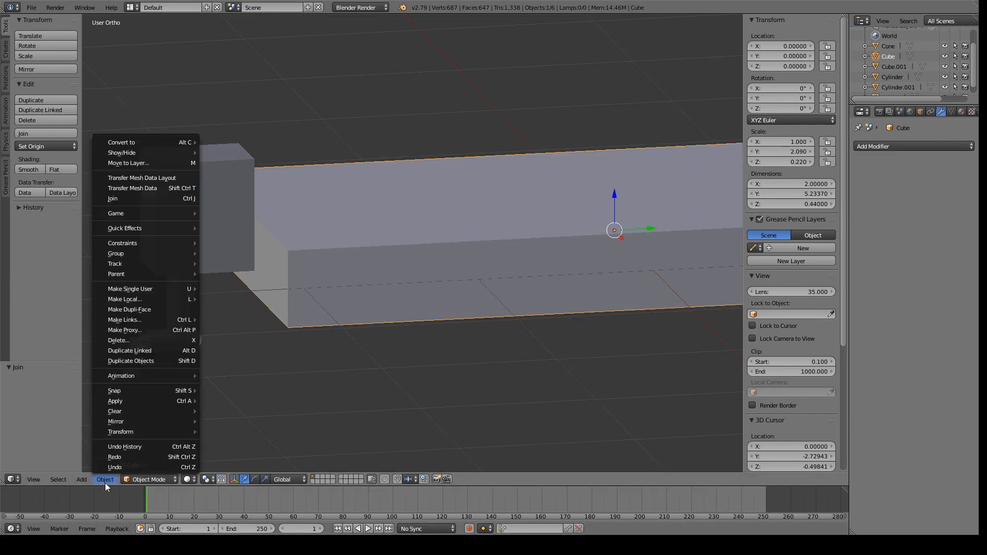
mouse_move(133, 391)
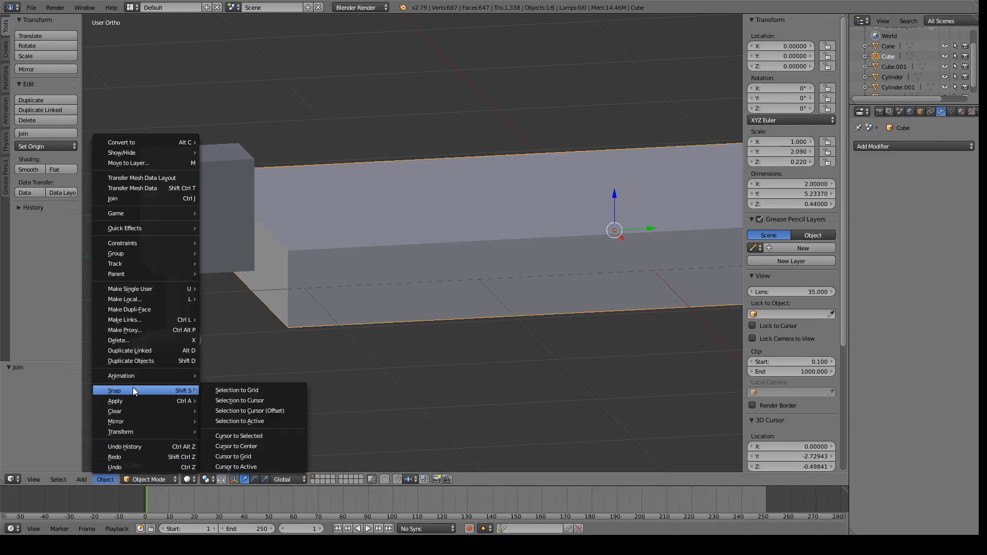
left_click(235, 438)
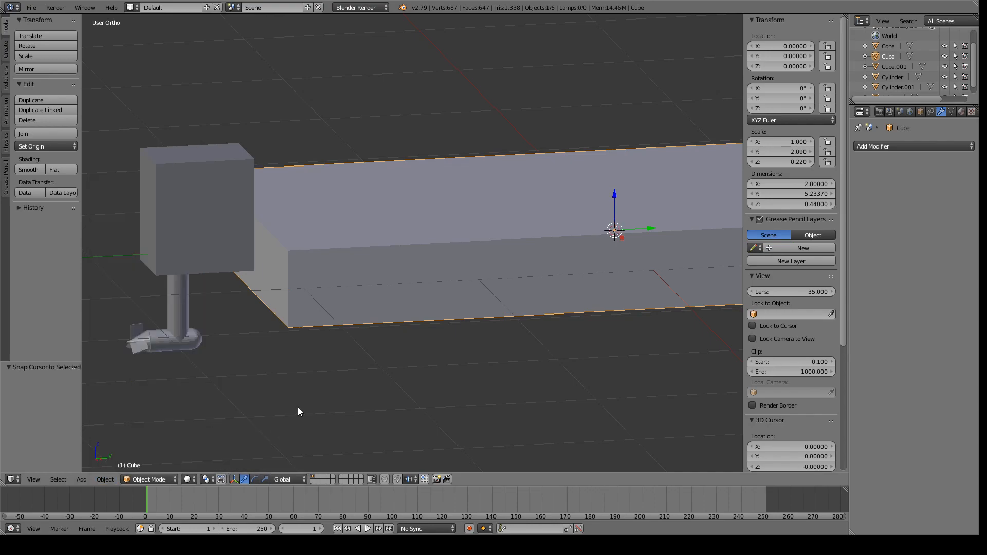
Add a single-bone armature at the 3D cursor in the slab's centre
left_click(80, 479)
mouse_move(115, 410)
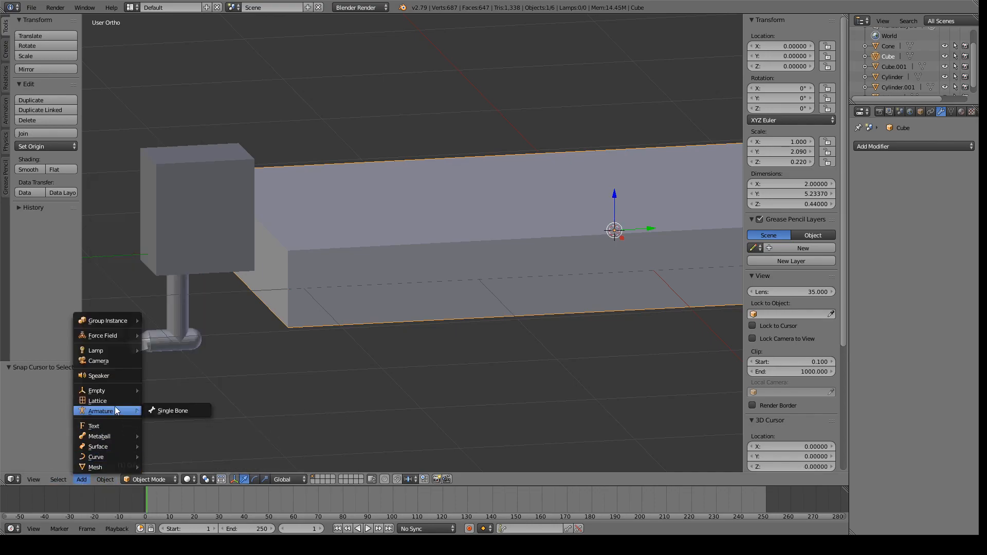
left_click(164, 411)
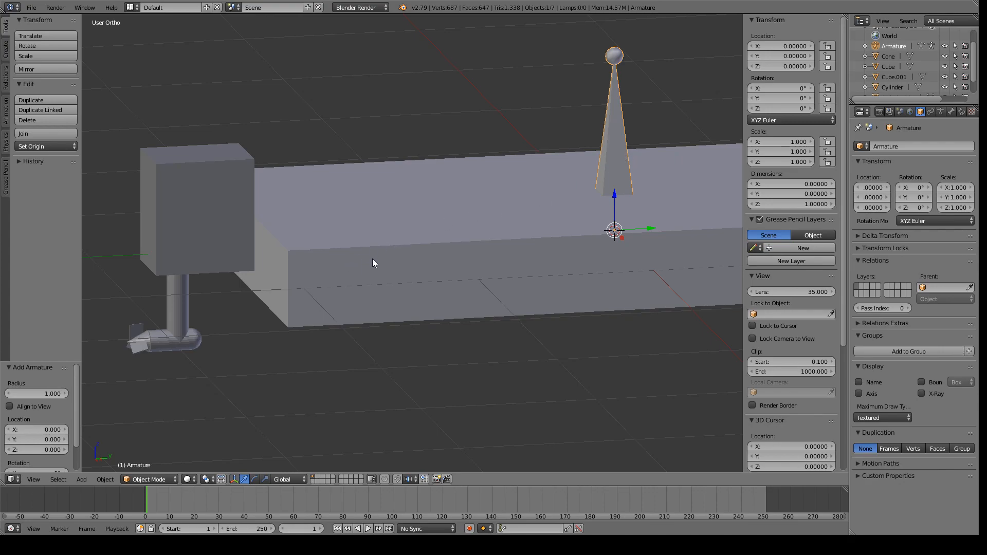
Select the slab and the motor's box, shaft, sphere and propeller one by one to examine which parts are separate objects
right_click(392, 233)
right_click(221, 225)
right_click(184, 304)
right_click(194, 335)
right_click(140, 341)
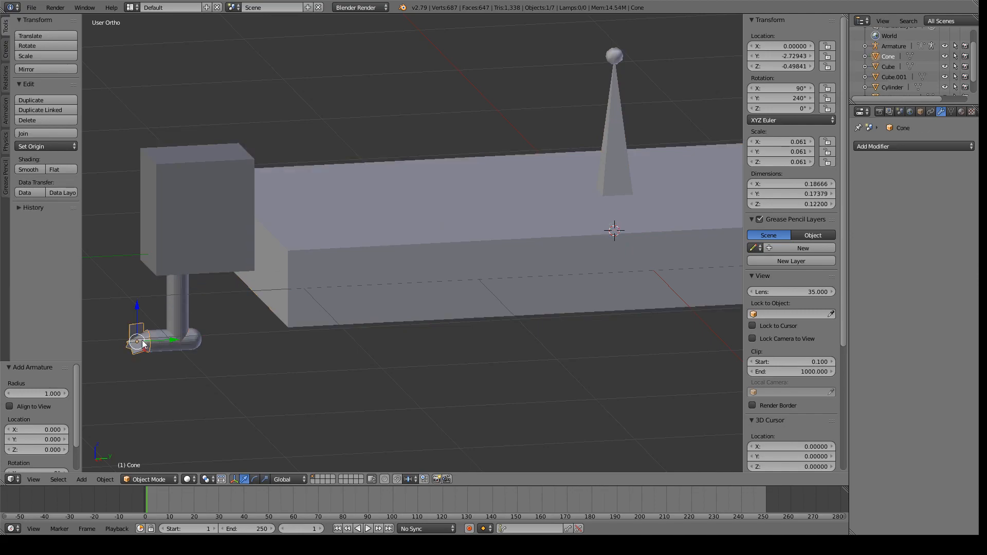
right_click(203, 341)
right_click(171, 331)
right_click(177, 319)
Join the motor's box, vertical shaft, sphere and horizontal cylinder into one object, leaving the slab and propeller cone separate
right_click(194, 250)
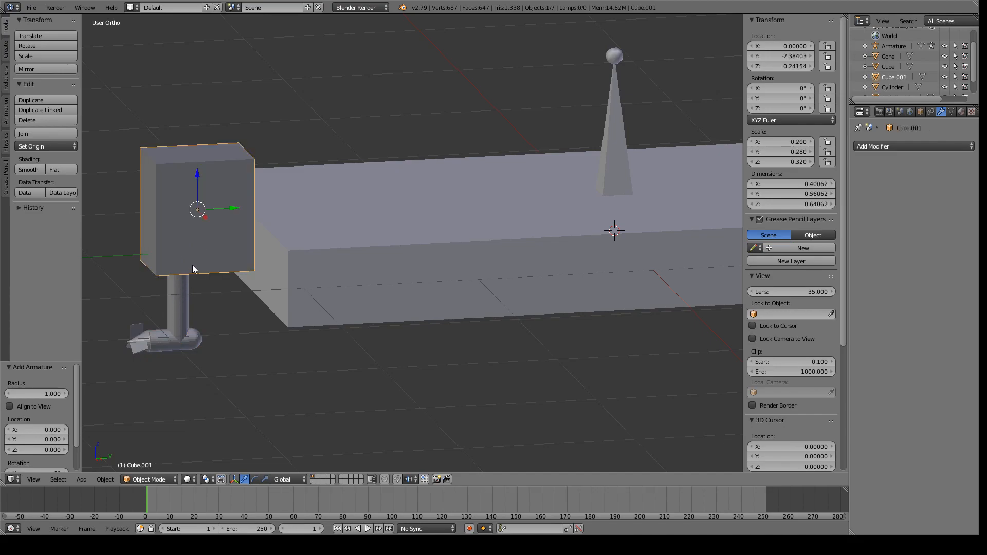
right_click(182, 297, "shift")
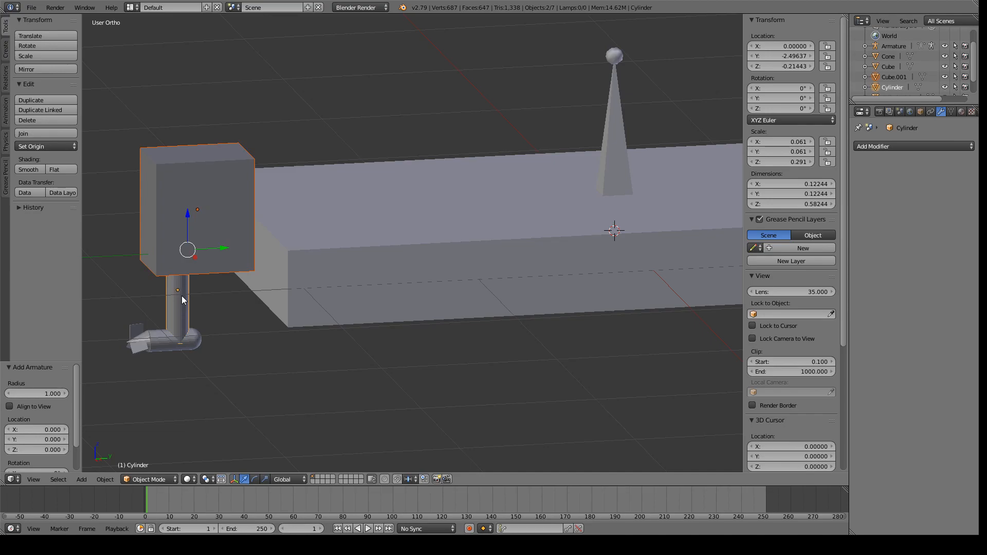
right_click(198, 337, "shift")
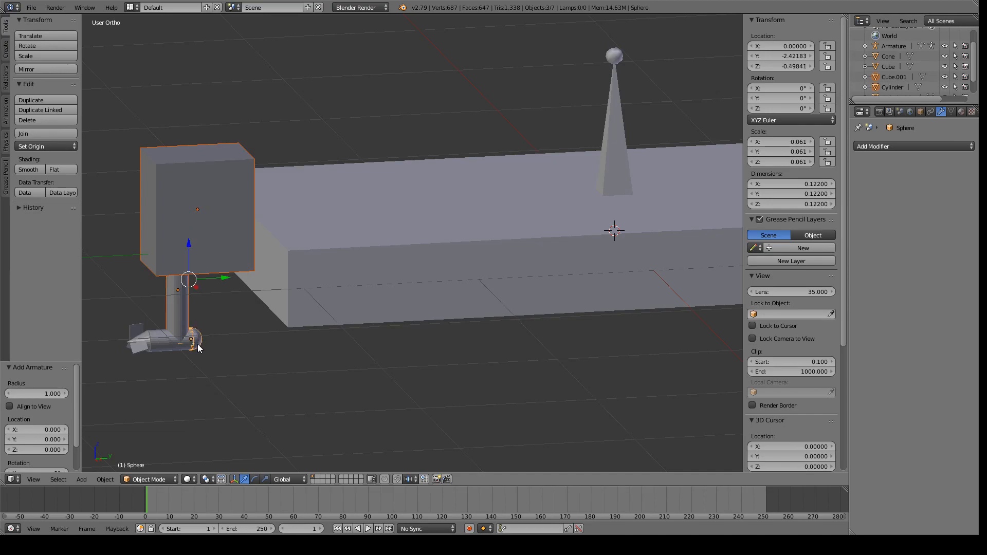
right_click(162, 341, "shift")
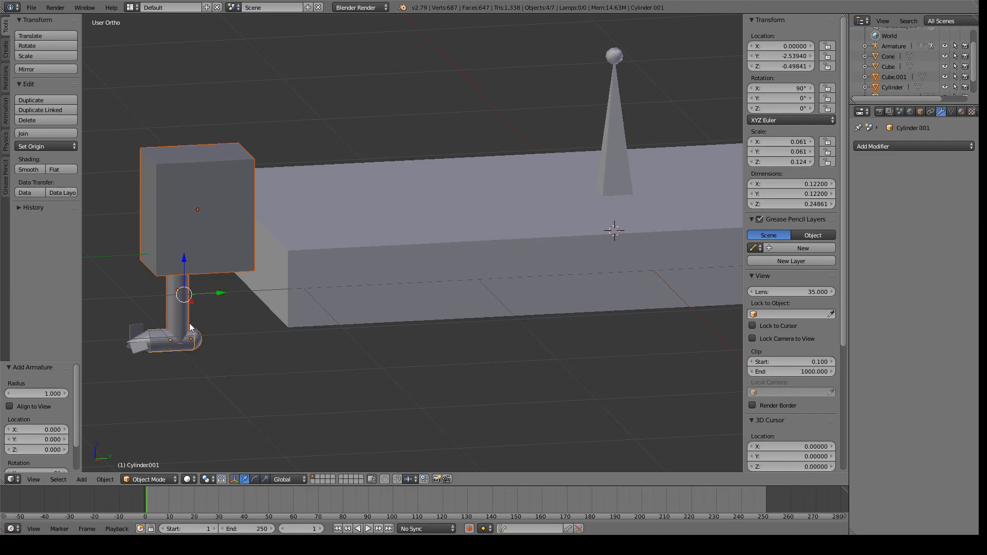
key("ctrl+j")
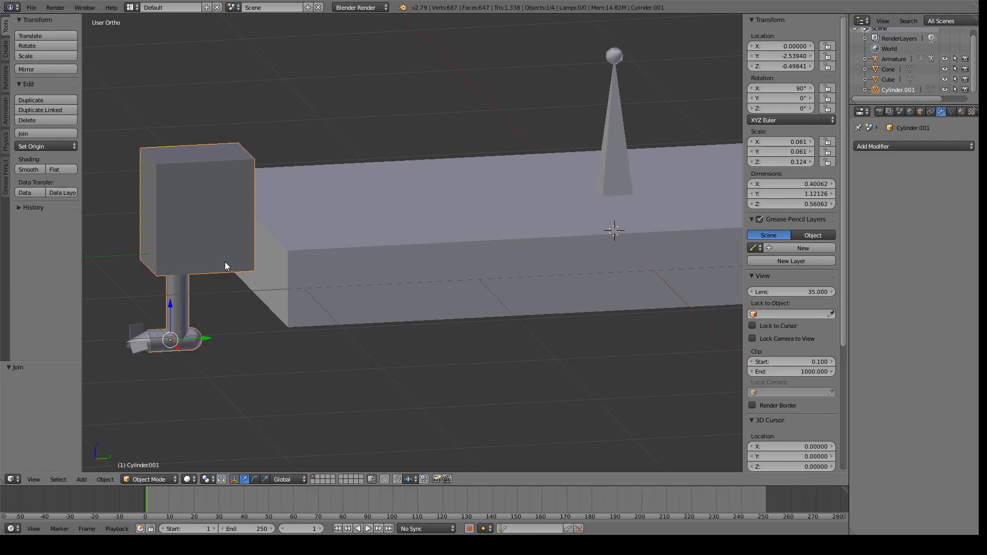
right_click(425, 244)
right_click(217, 238)
right_click(138, 343)
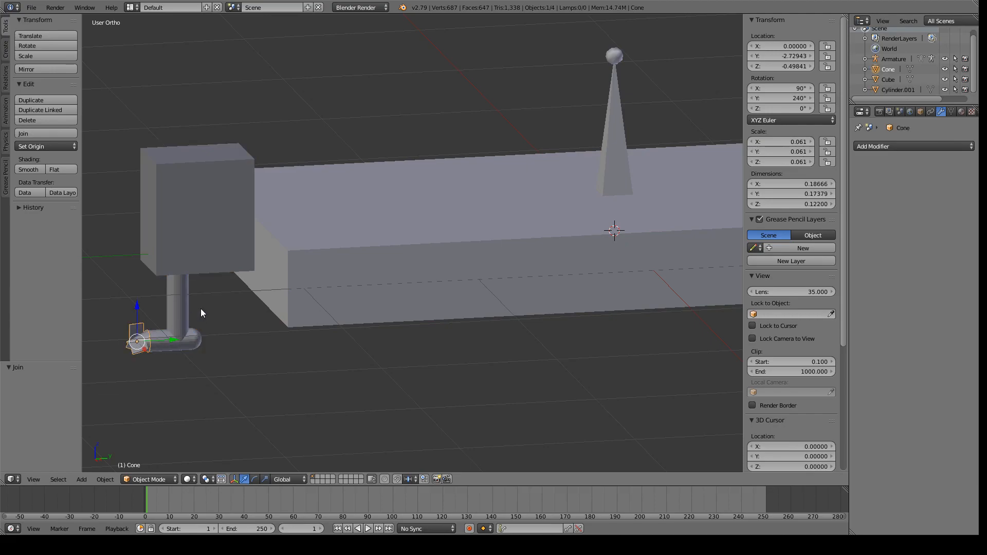
Show the scene in wireframe and rotate the armature about 79.3° on X in the right side view so it points towards the motor
right_click(620, 170)
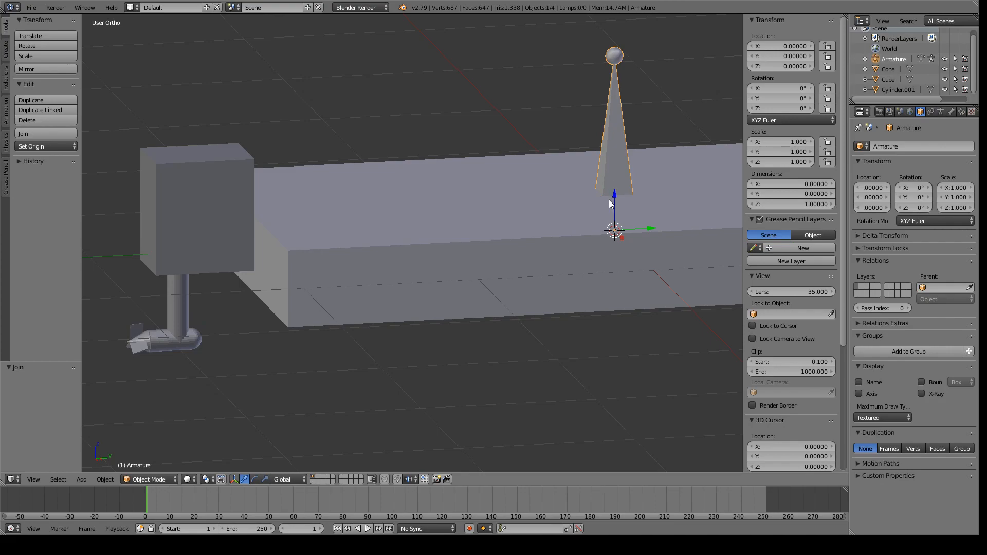
left_click(191, 480)
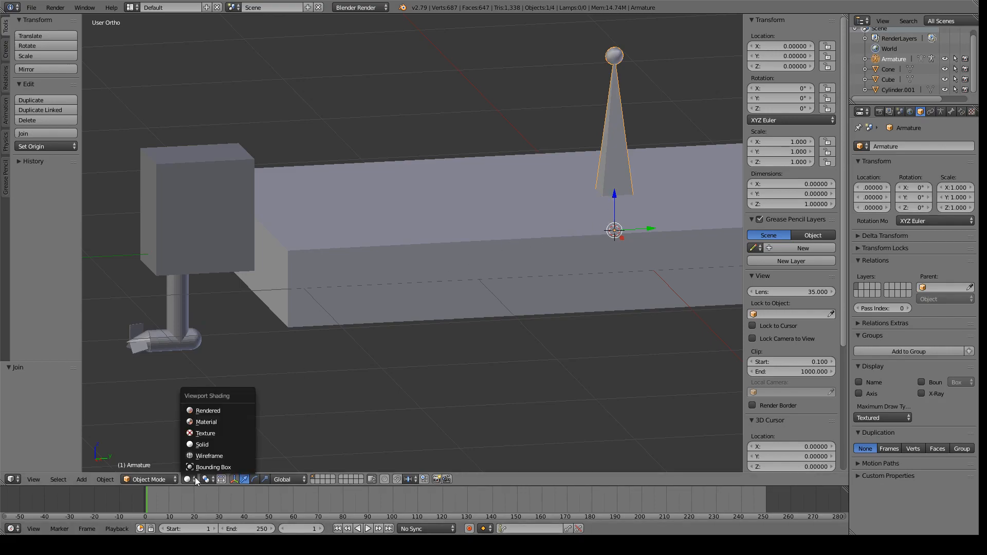
left_click(203, 457)
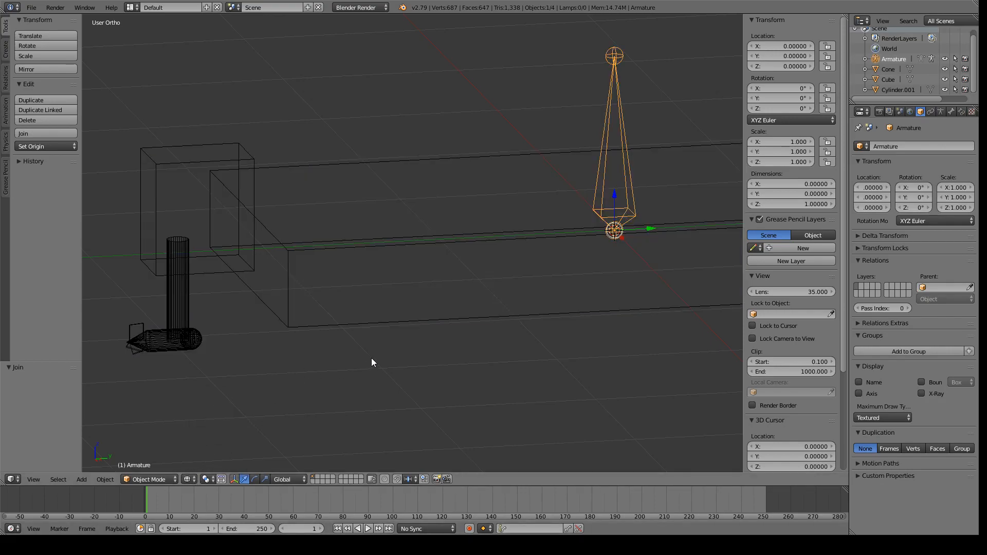
key("KP_3")
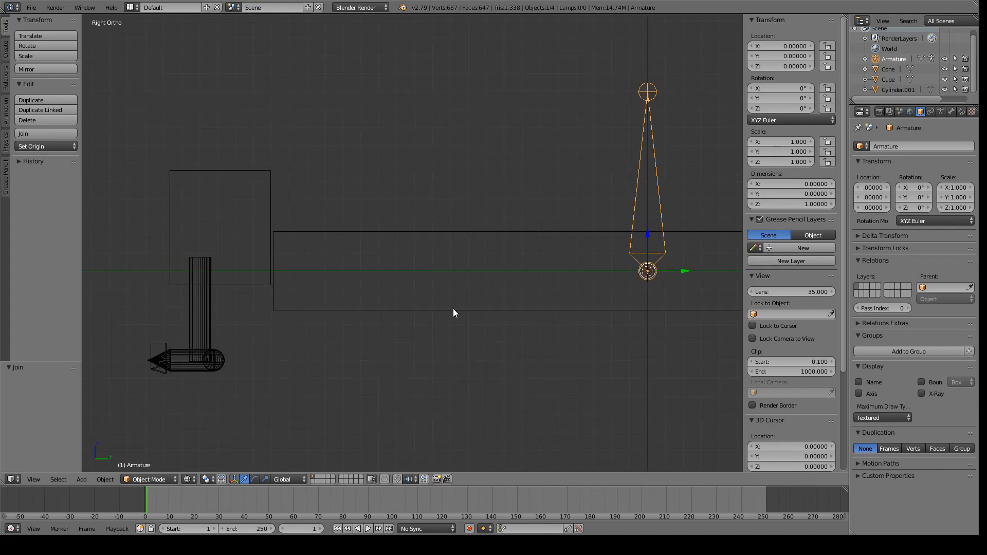
key("r")
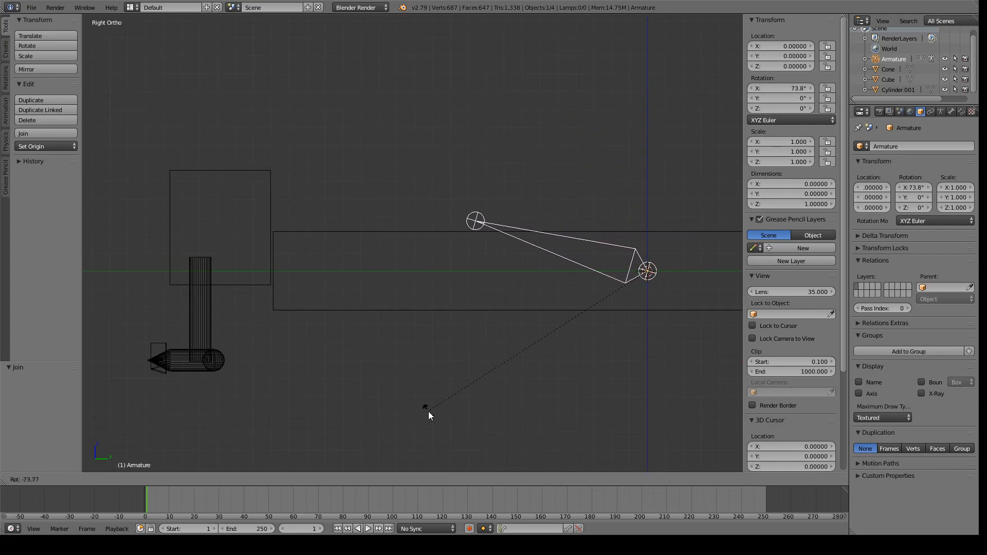
left_click(430, 443)
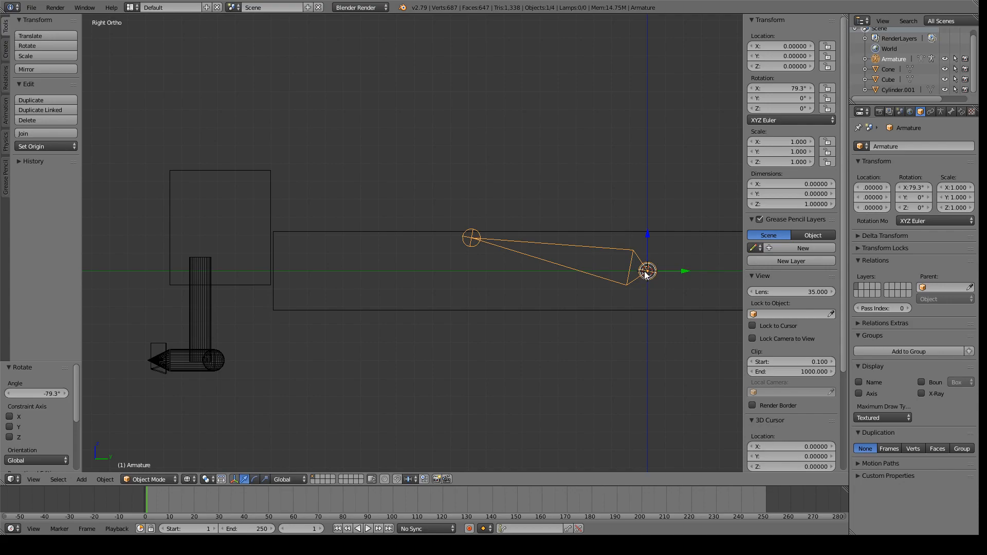
Scale the armature to about 0.418 and move it to the slab's motor-side end, at about Y -2.071 and Z 0.195
left_click_drag(684, 272, 410, 273)
key("s")
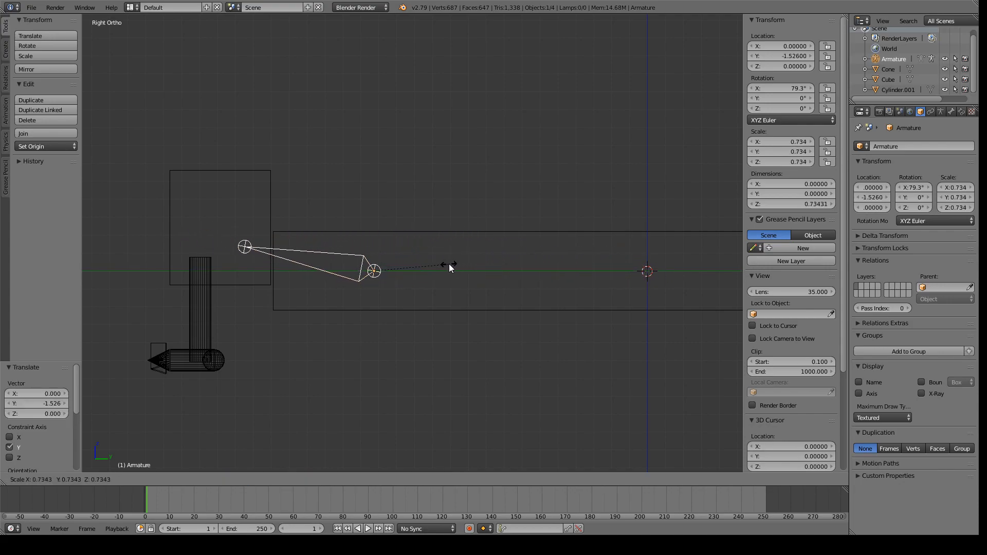
left_click(415, 270)
left_click_drag(411, 273, 332, 270)
left_click_drag(294, 238, 291, 208)
left_click_drag(330, 242, 315, 242)
left_click_drag(279, 205, 278, 199)
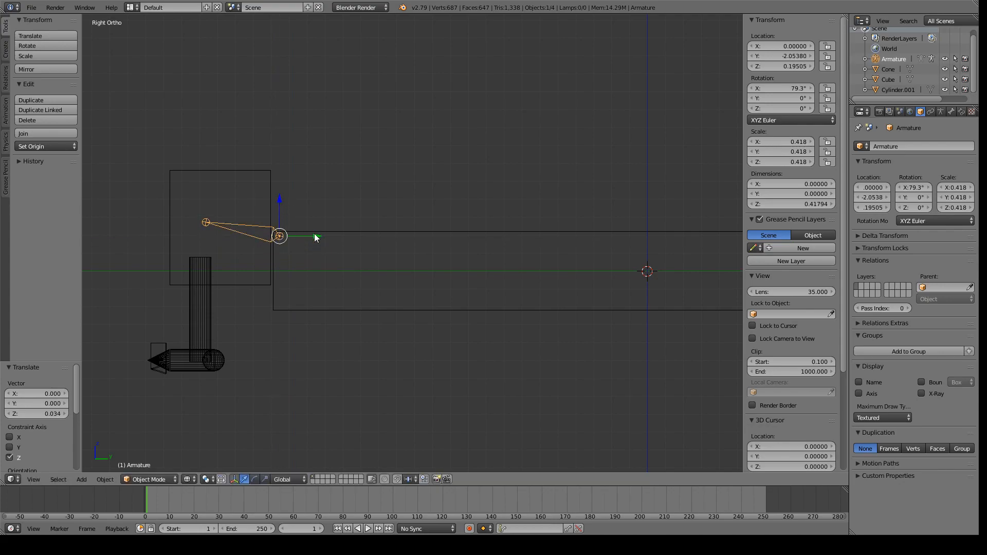
left_click_drag(315, 236, 330, 225)
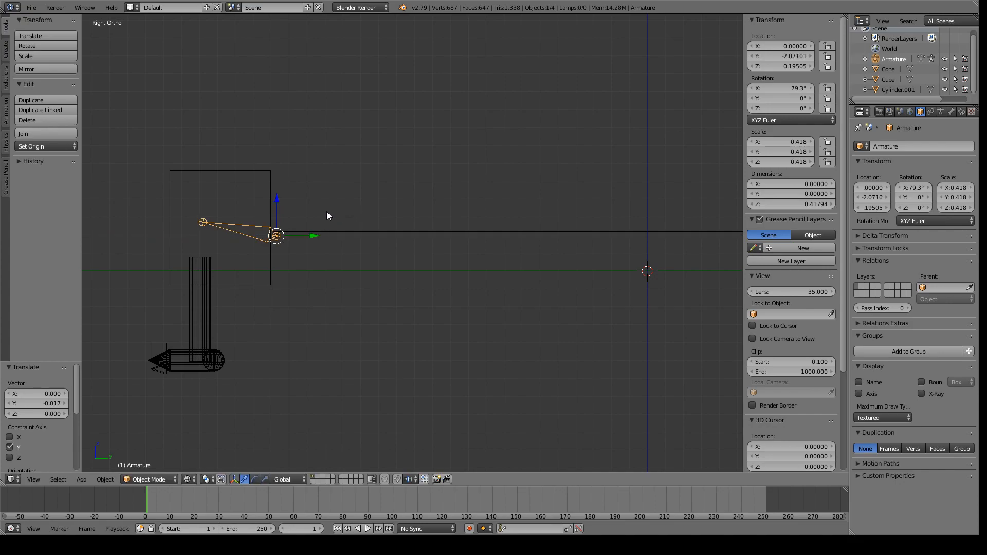
key("r")
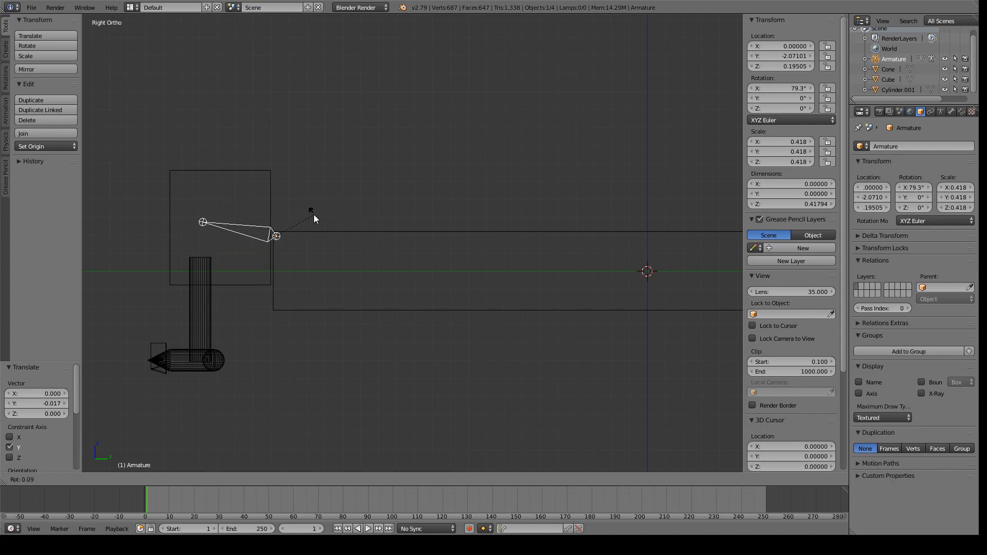
left_click(305, 215)
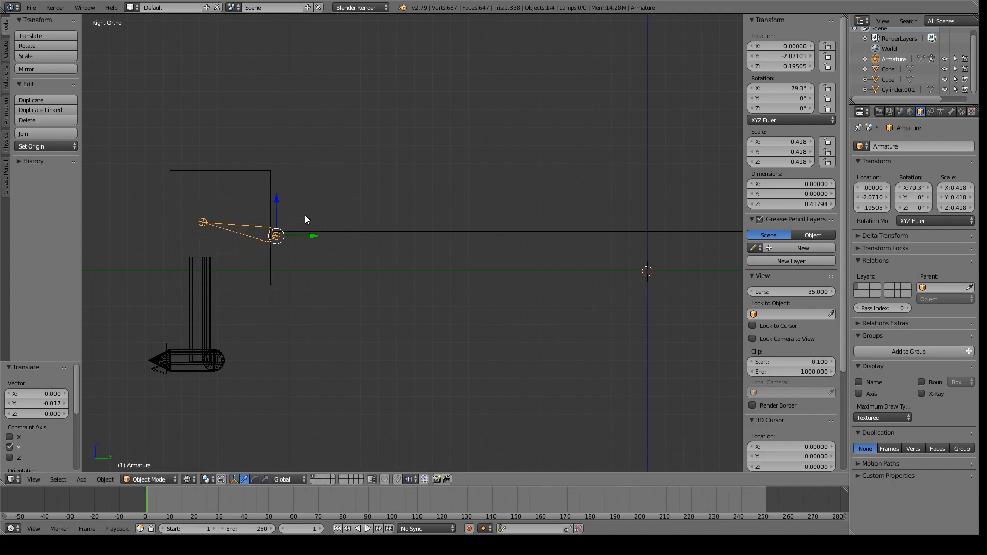
left_click(38, 478)
left_click(76, 409)
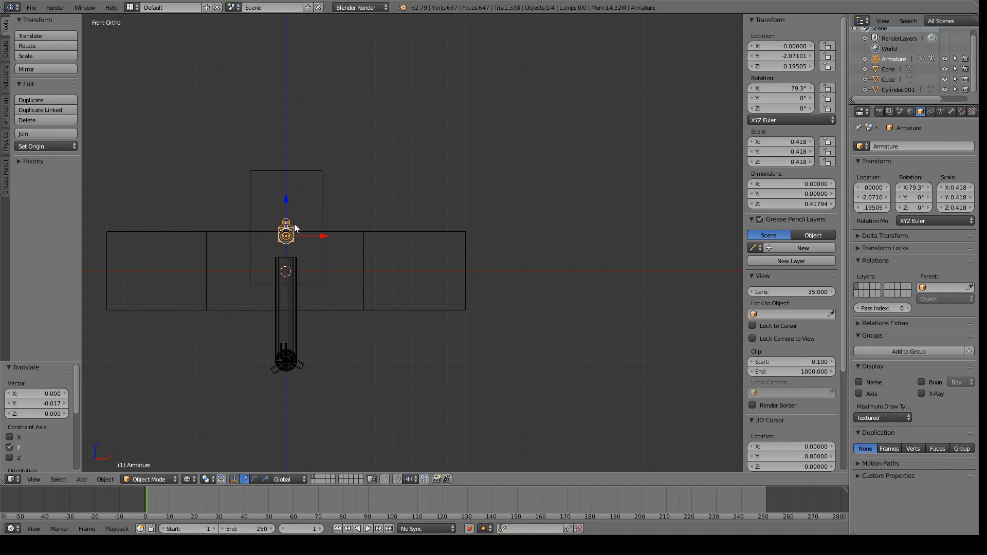
key("r")
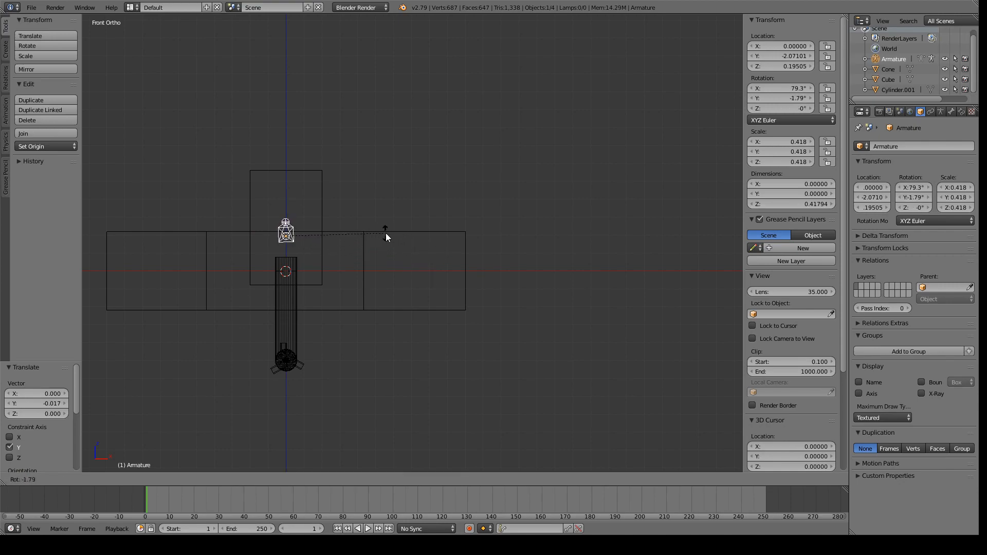
key("Escape")
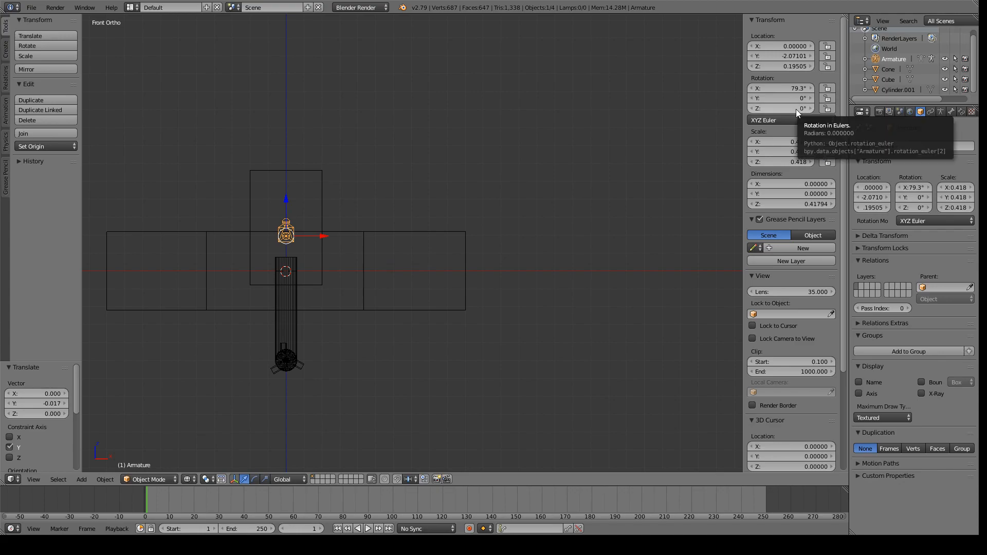
left_click_drag(788, 89, 788, 109)
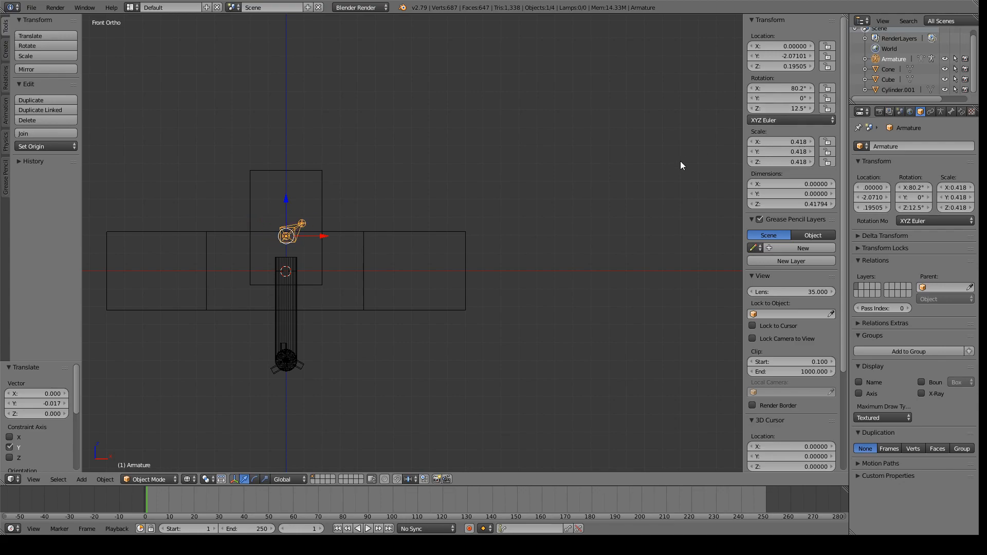
key("ctrl+z")
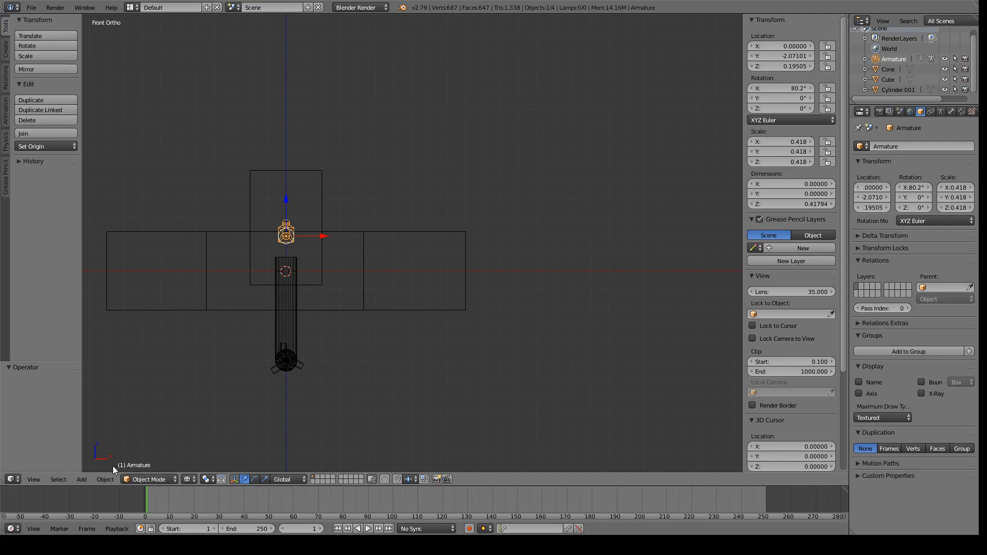
Scale the armature down to about 0.304 and tilt it to an X rotation of about 72° in the right side view
key("KP_3")
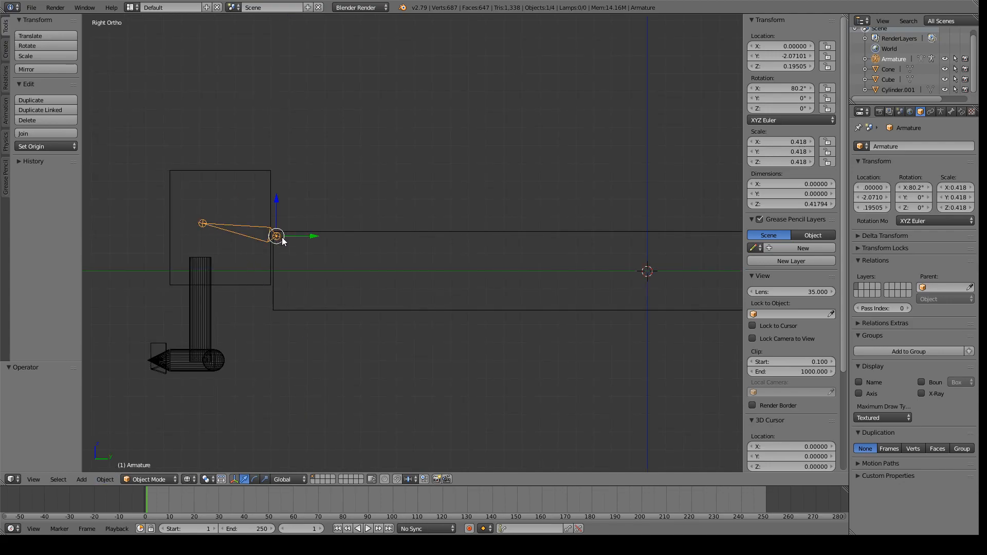
key("s")
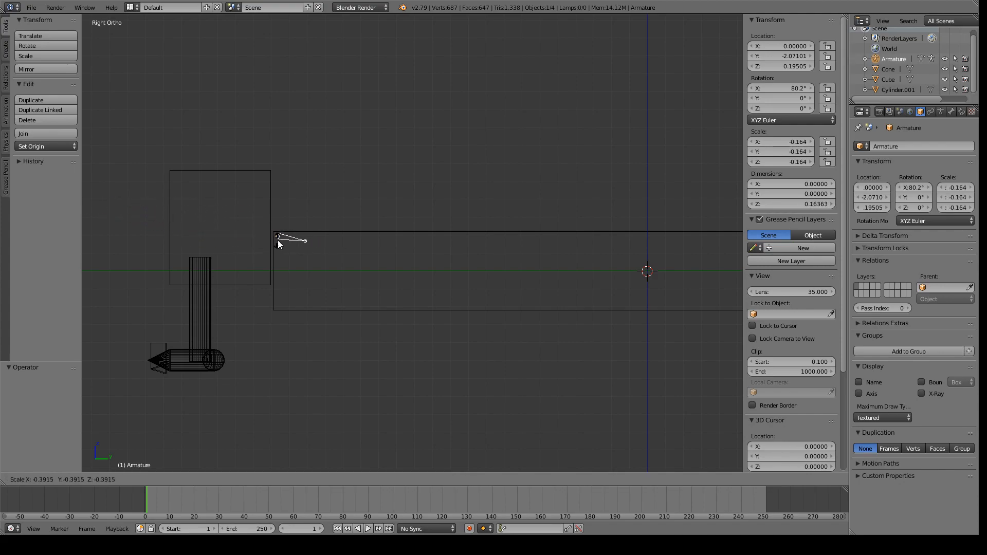
left_click(283, 241)
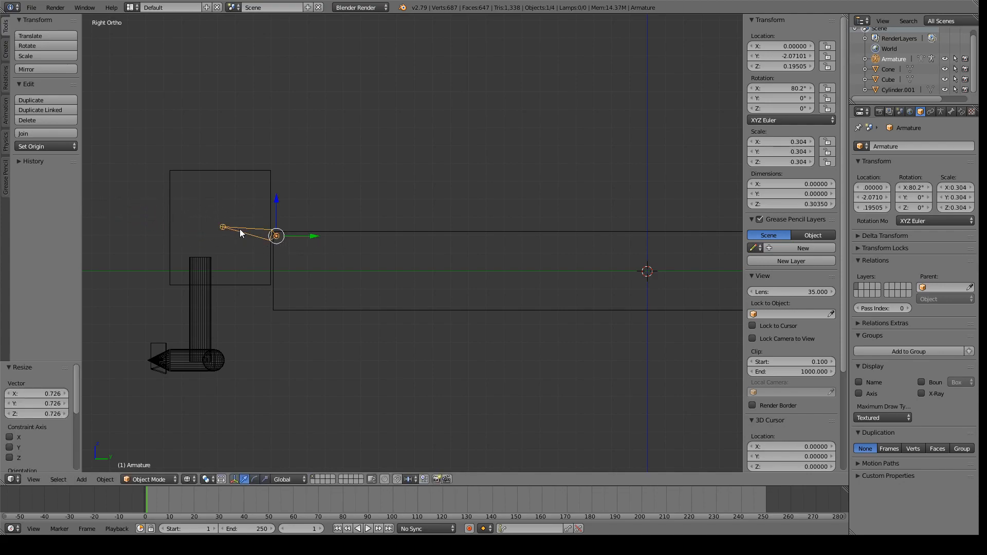
key("r")
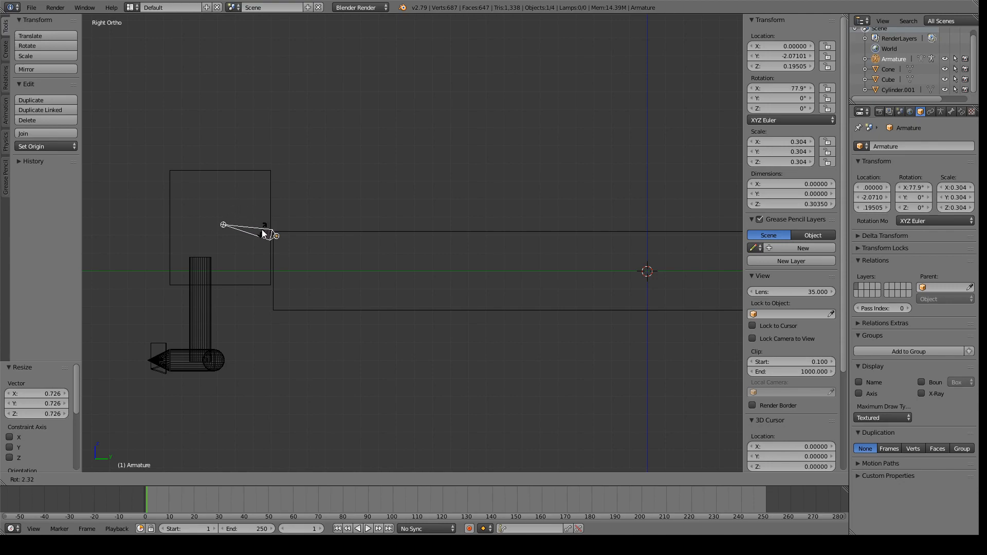
left_click(266, 233)
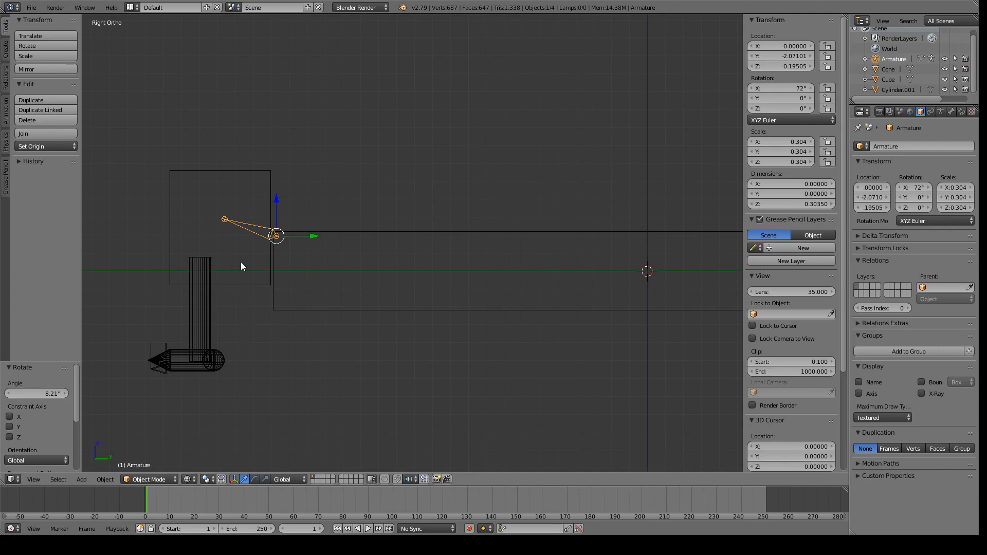
left_click(192, 480)
left_click(213, 445)
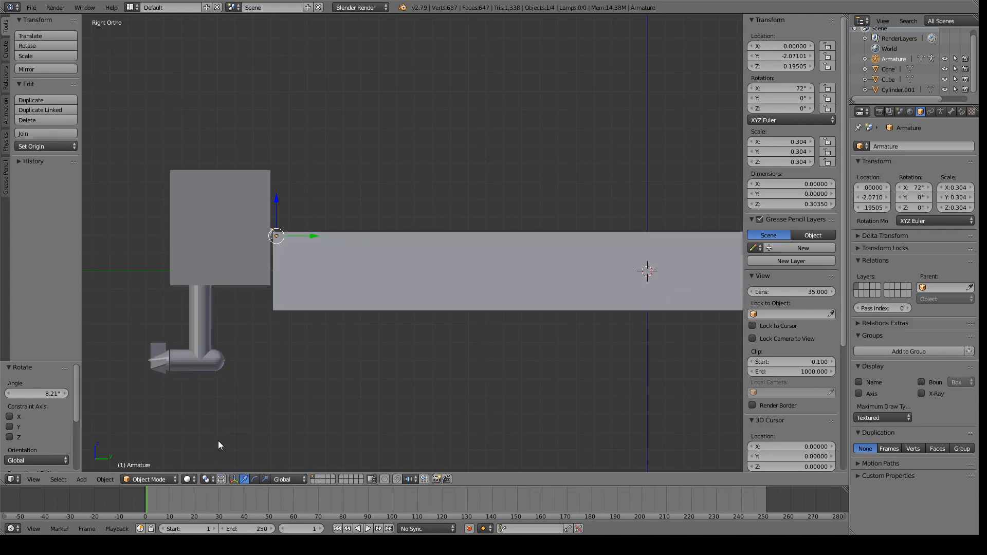
left_click(189, 480)
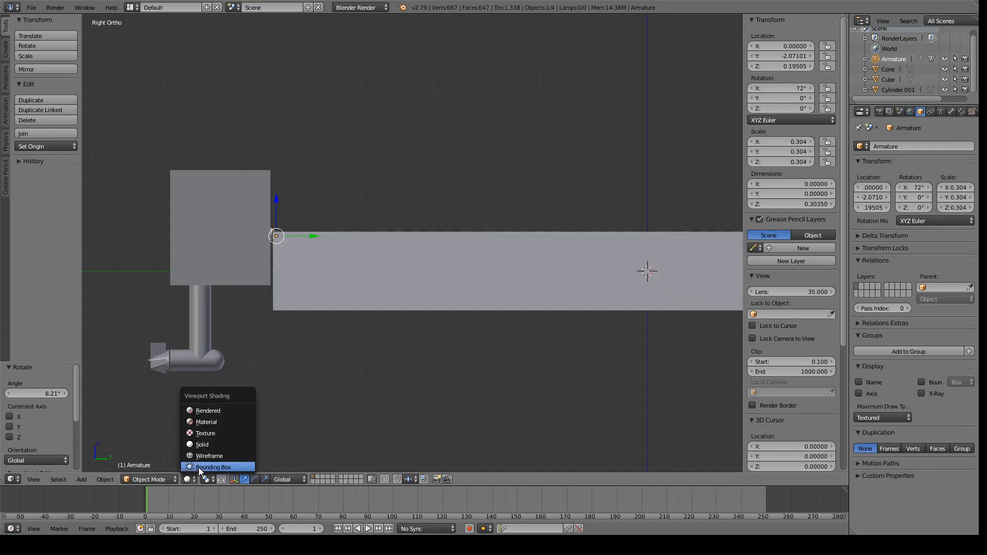
left_click(206, 456)
Parent the joined motor object to the armature using Armature Deform With Automatic Weights
right_click(211, 272)
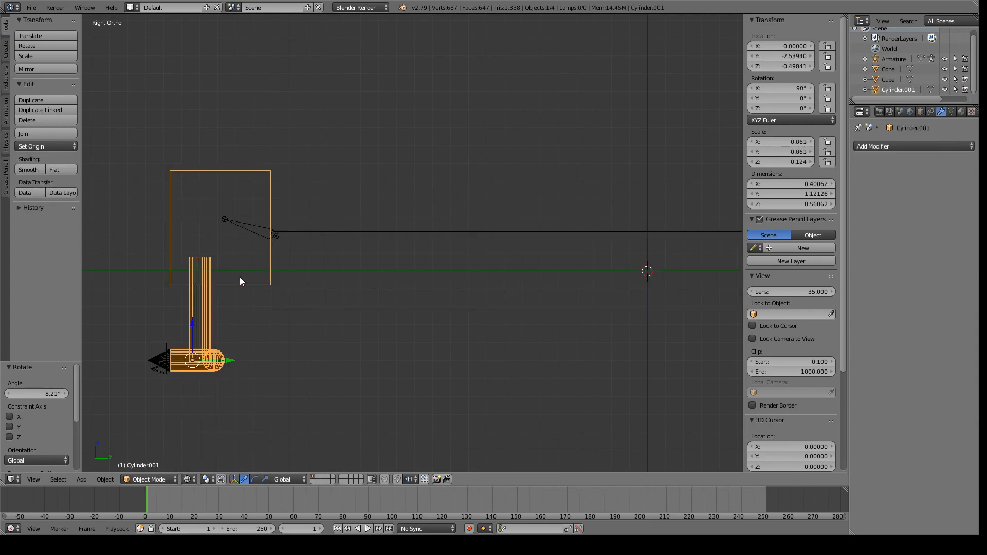
right_click(276, 236, "shift")
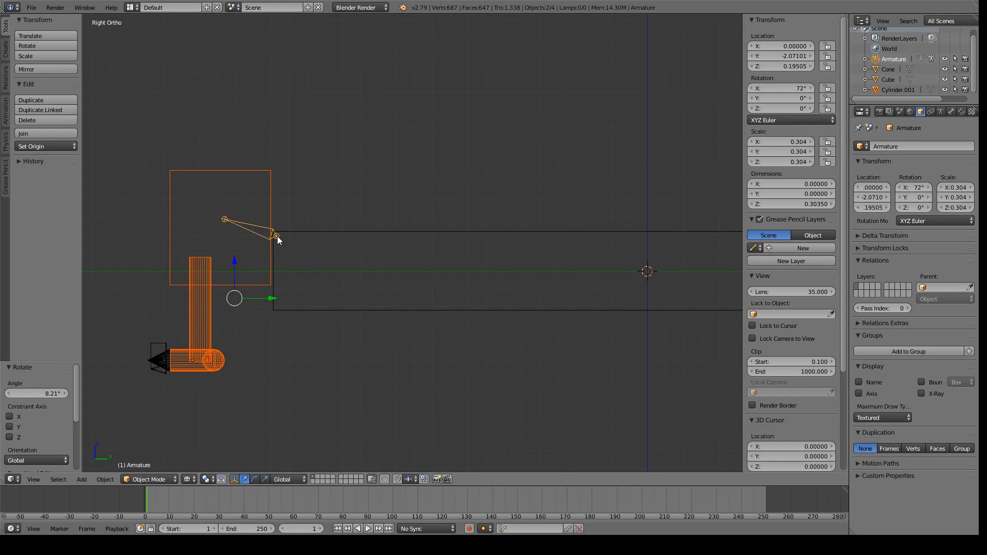
key("ctrl+p")
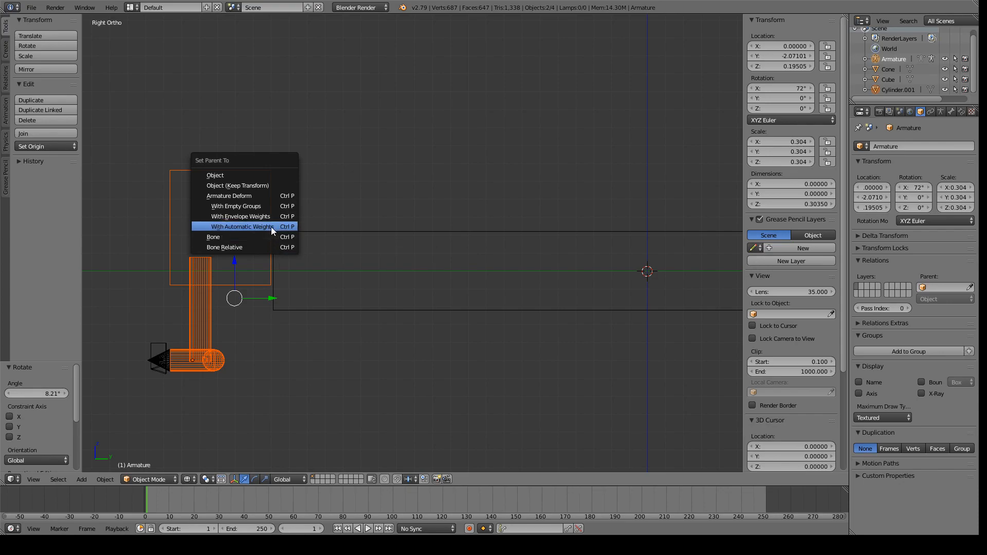
left_click(279, 227)
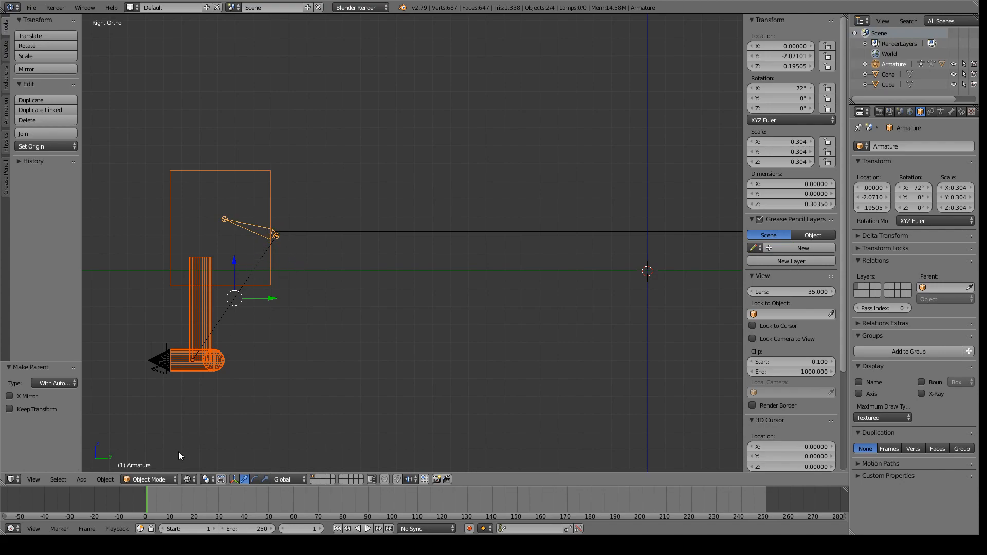
Switch the armature to Pose Mode and try rotating its bone about 9° to test how the motor follows, cancelling the rotation
left_click(156, 477)
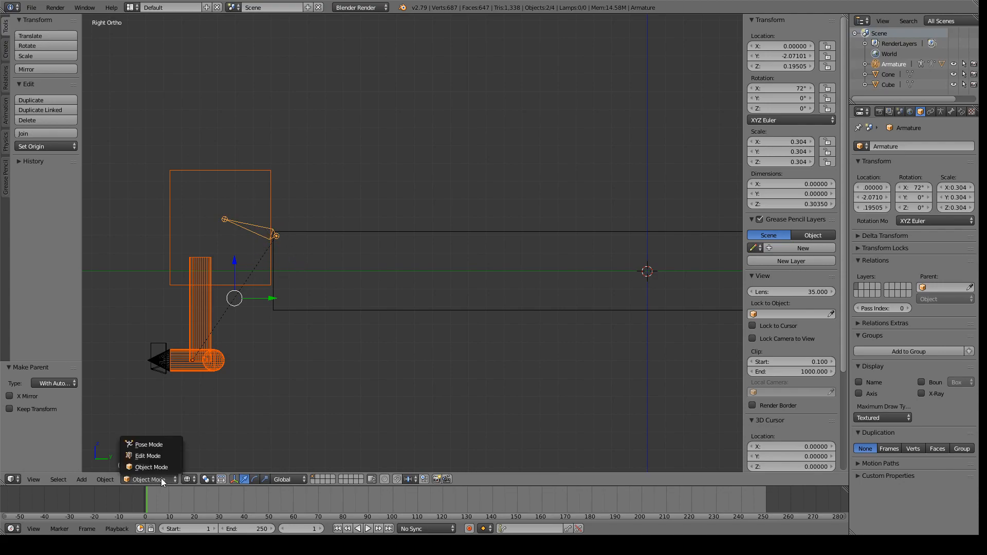
left_click(162, 446)
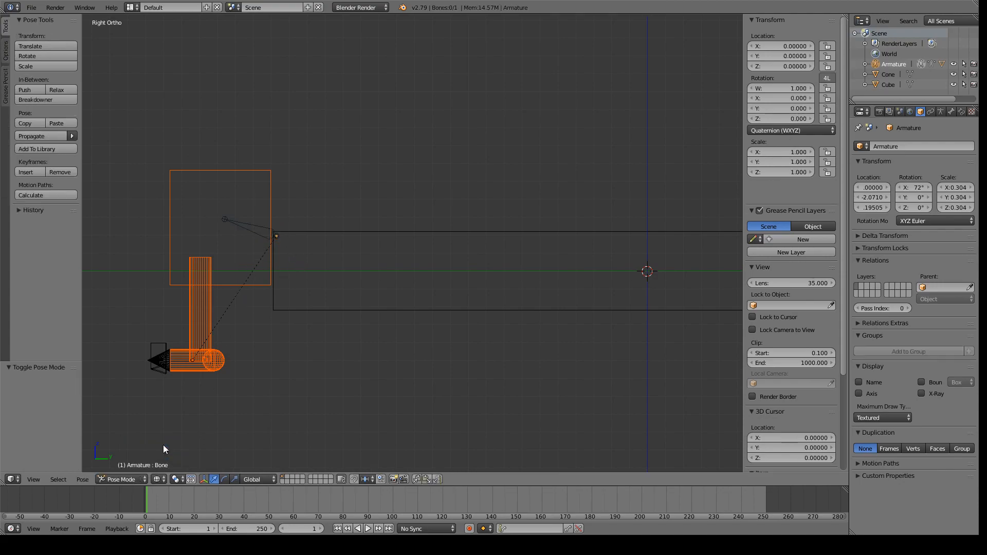
right_click(274, 232)
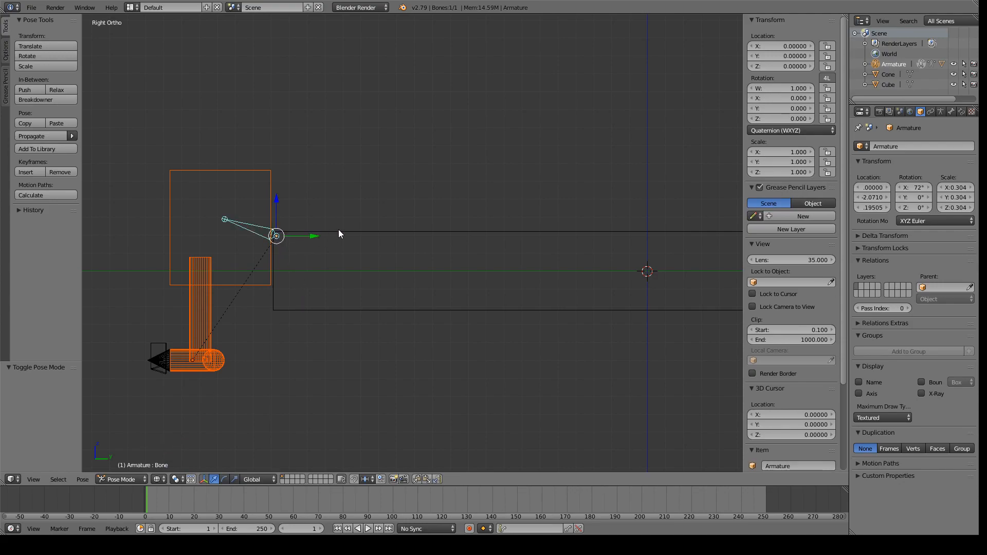
key("r")
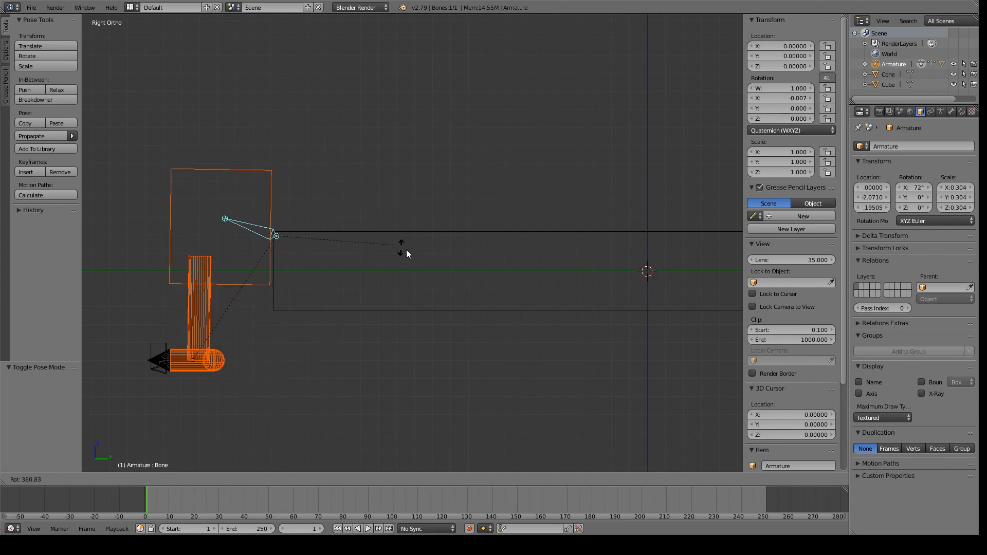
left_click(333, 233)
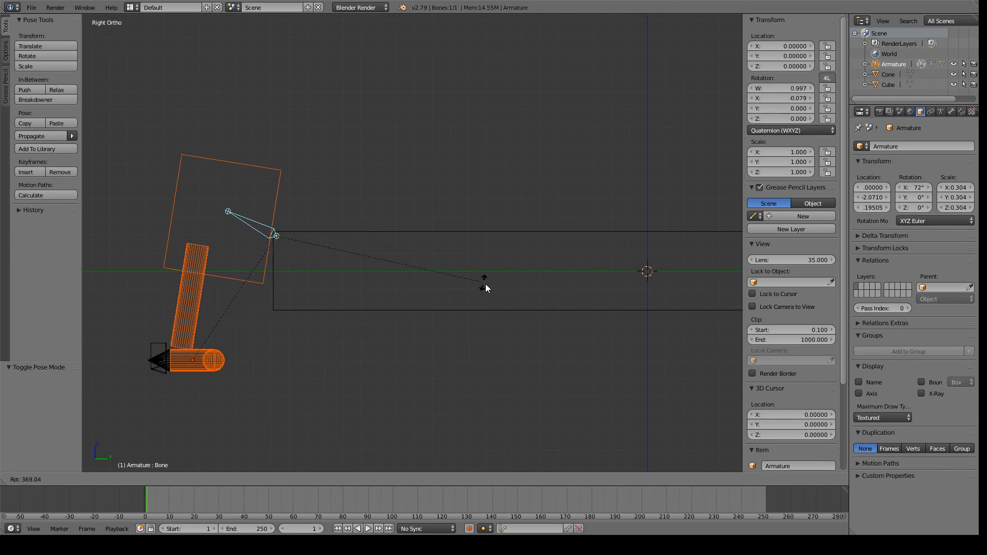
key("Escape")
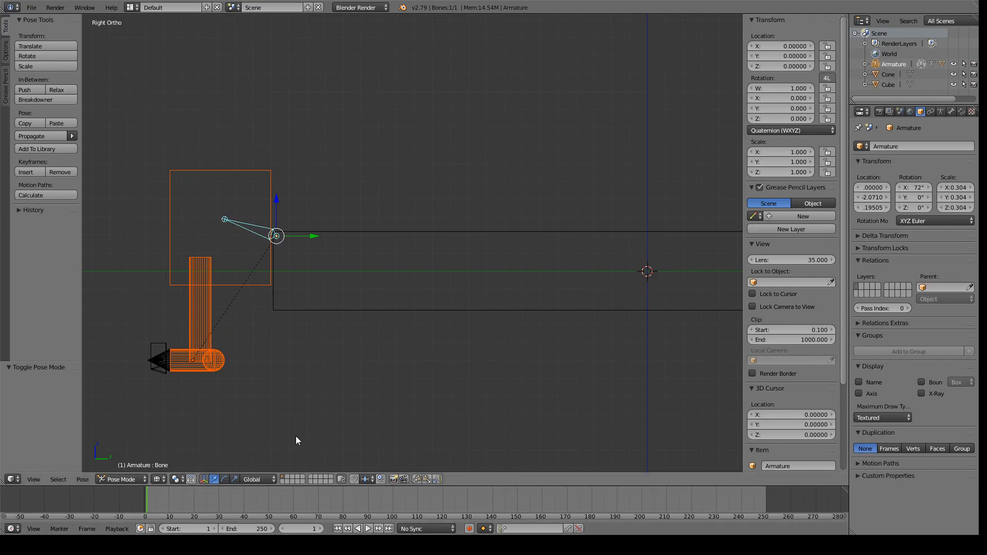
In Edit Mode, extrude a second bone about 0.79 long from the first bone's tip down to the motor's horizontal cylinder
left_click(138, 480)
left_click(136, 457)
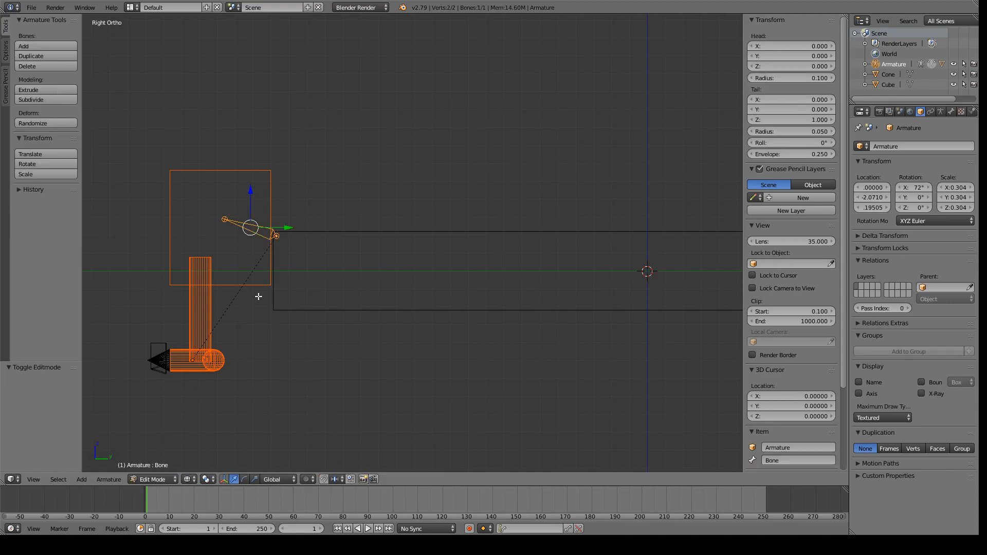
right_click(278, 237)
right_click(251, 227)
key("e")
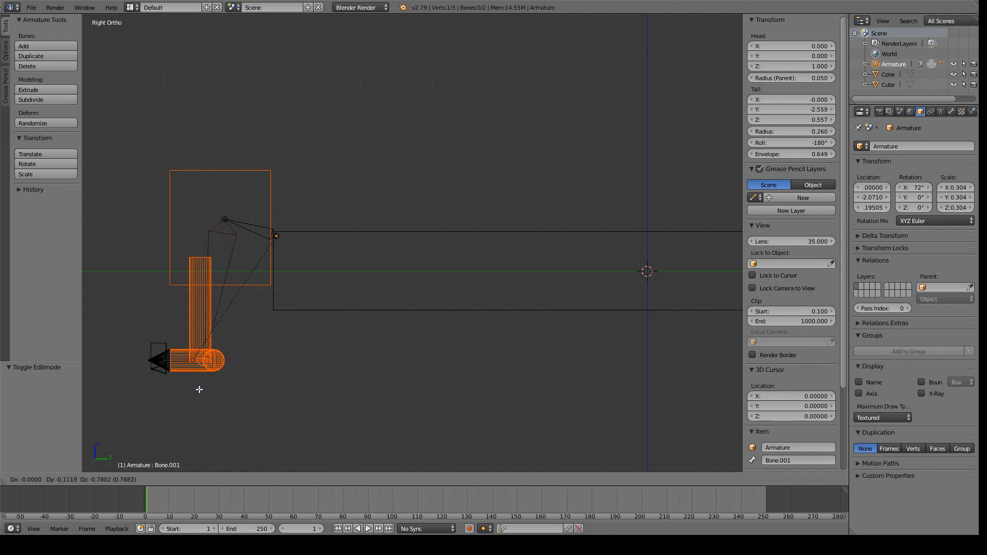
left_click(199, 390)
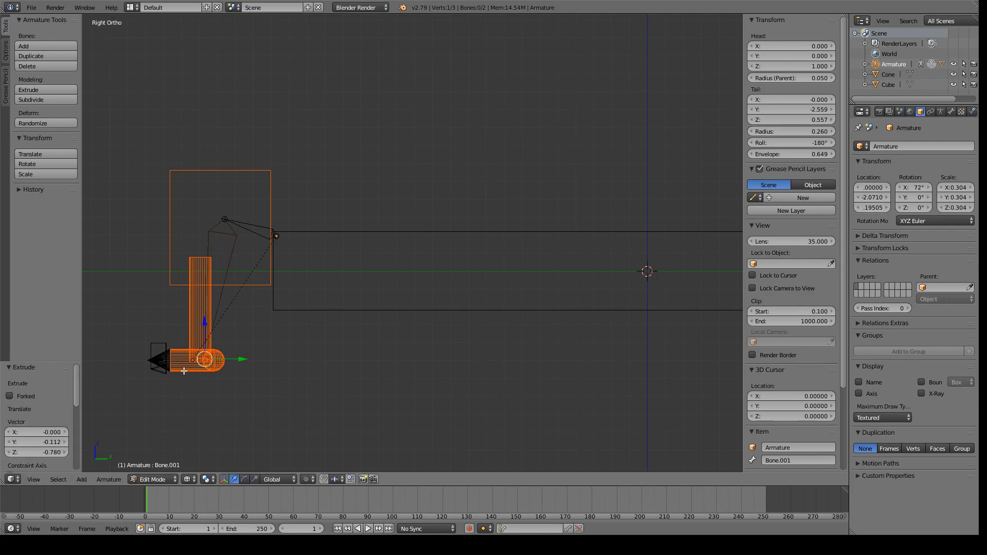
Extrude a third bone about 0.18 long along the horizontal cylinder towards the propeller and rotate it about 1.92° to level it
key("e")
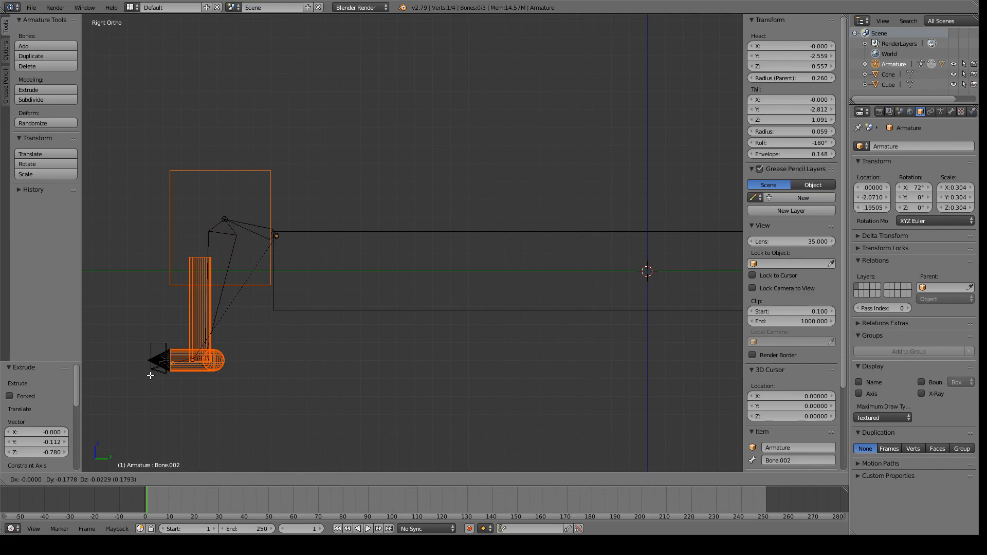
left_click(150, 374)
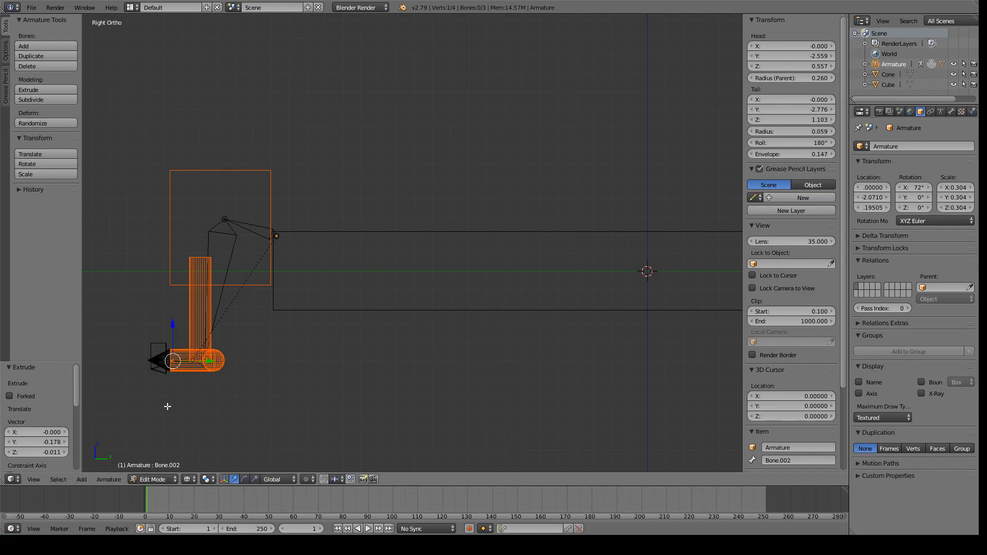
scroll(167, 407, "up", 2)
middle_click_drag(155, 410, 462, 356, "shift")
scroll(422, 384, "up", 1)
scroll(422, 384, "up", 4)
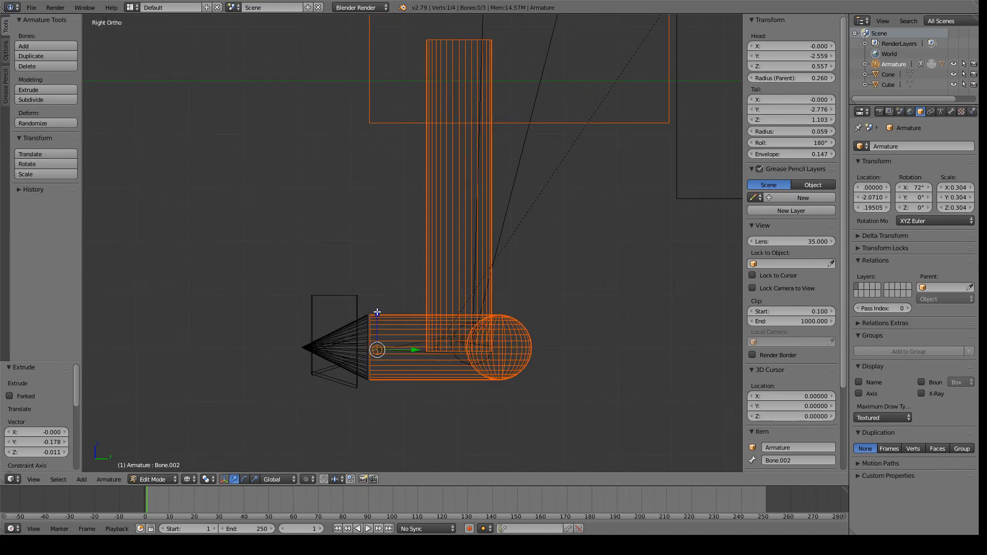
key("r")
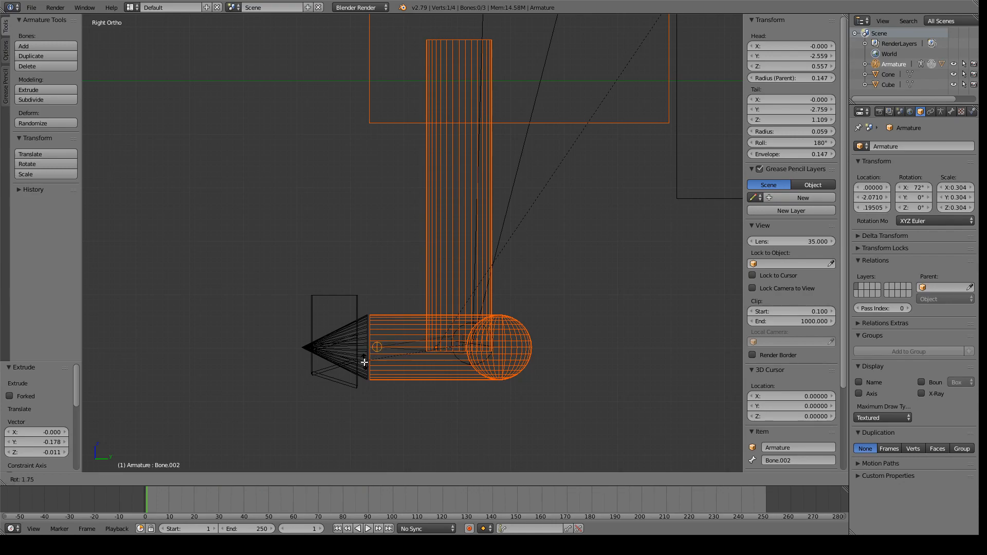
left_click(364, 361)
key("s")
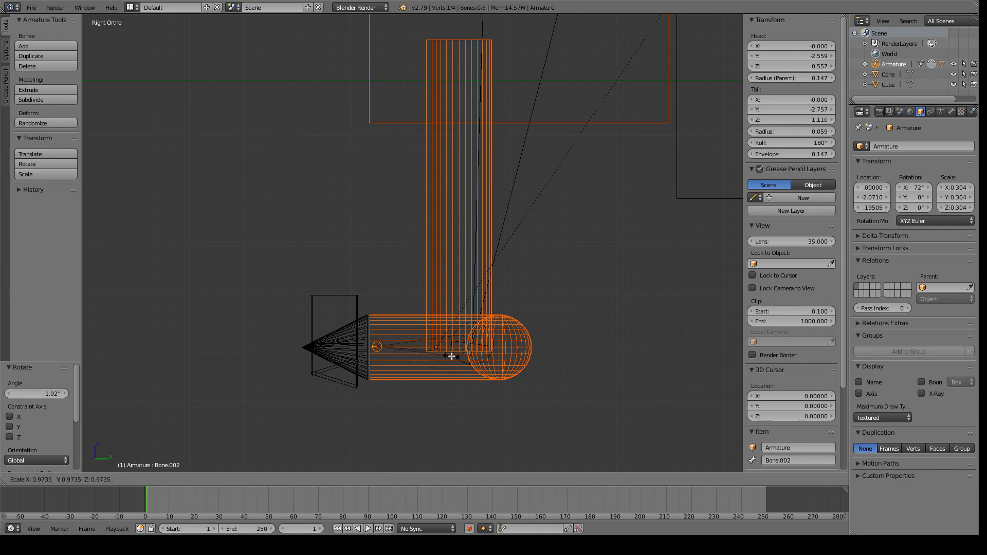
right_click(450, 350)
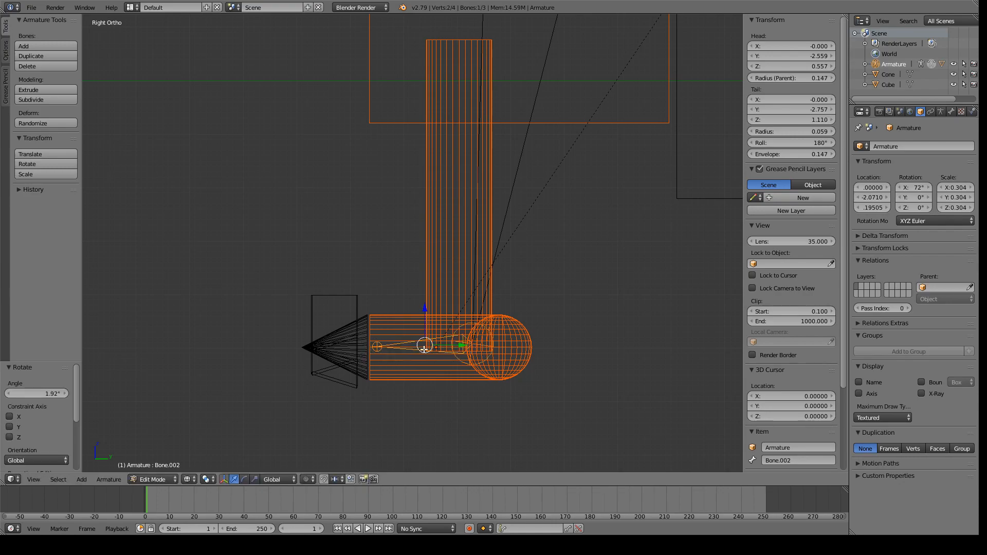
key("s")
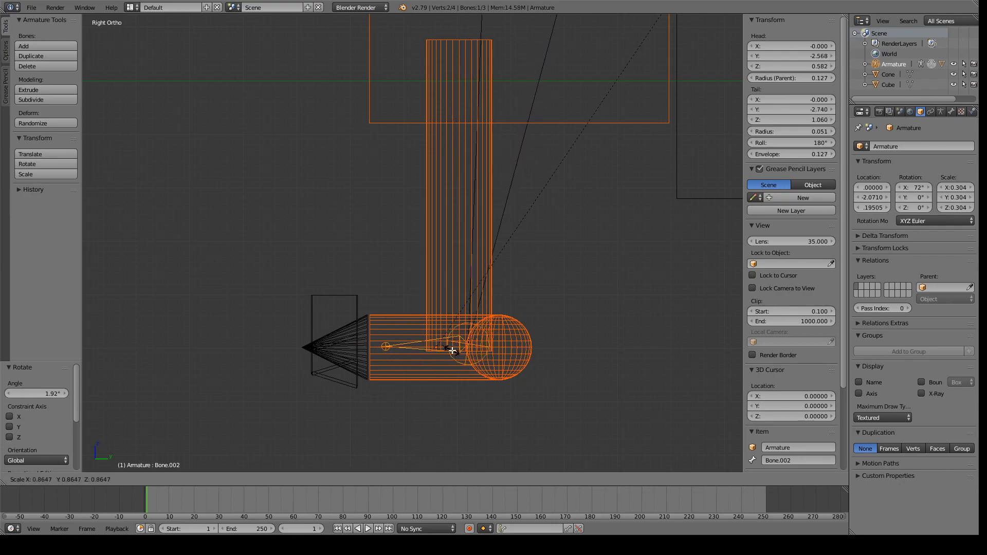
key("Escape")
Switch the armature to Pose Mode and try rotating the first bone about 22° to test the motor's deformation, cancelling the rotation
scroll(486, 312, "down", 2)
scroll(462, 280, "up", 2)
scroll(462, 281, "down", 2)
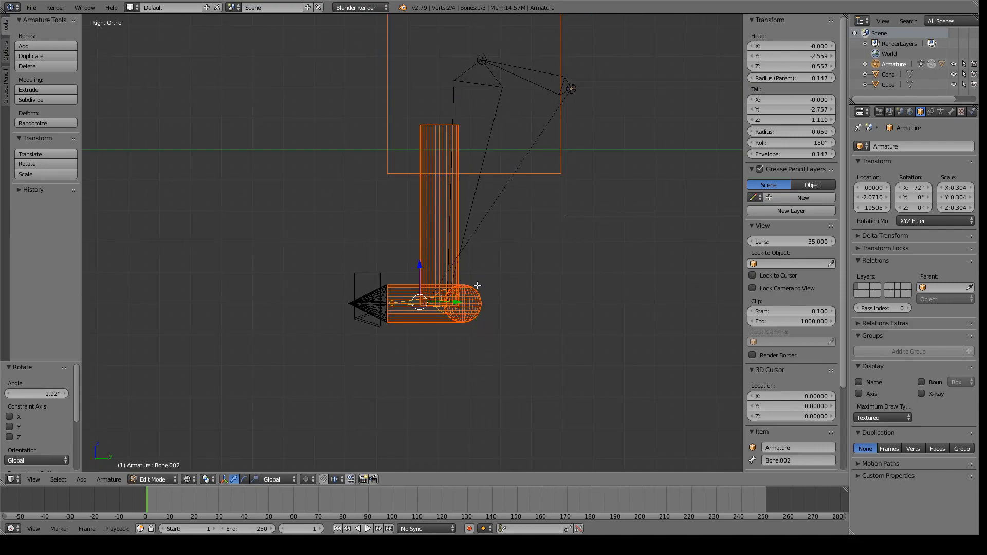
left_click(157, 479)
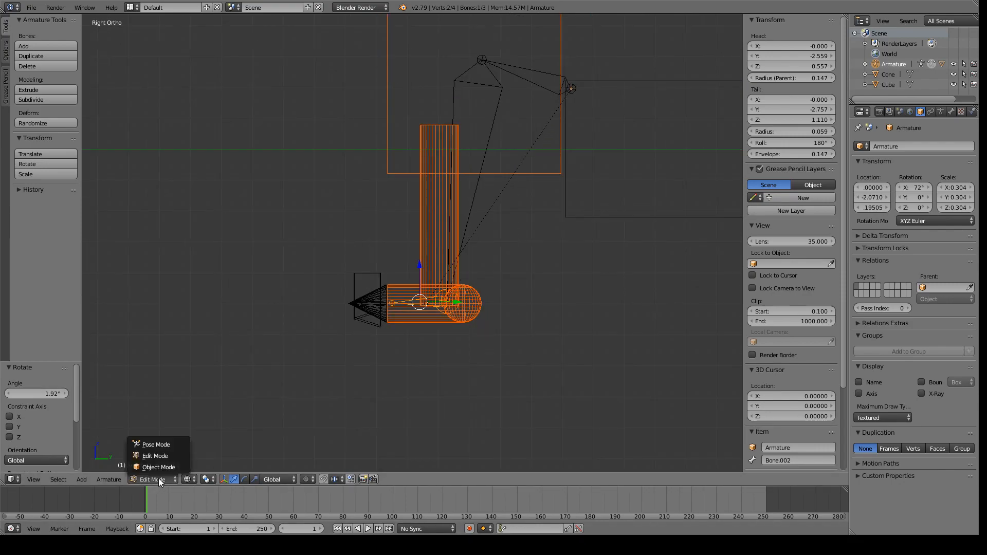
left_click(170, 455)
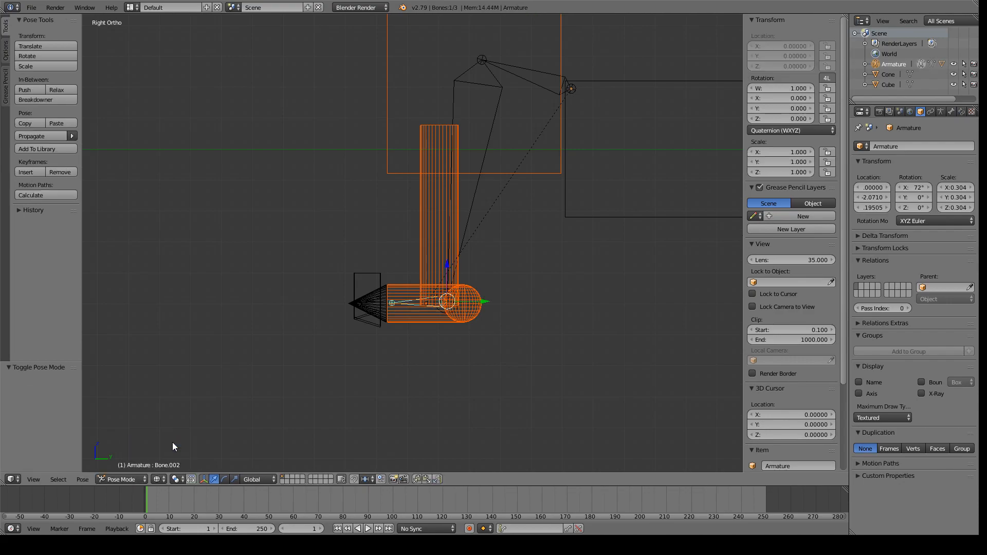
right_click(568, 86)
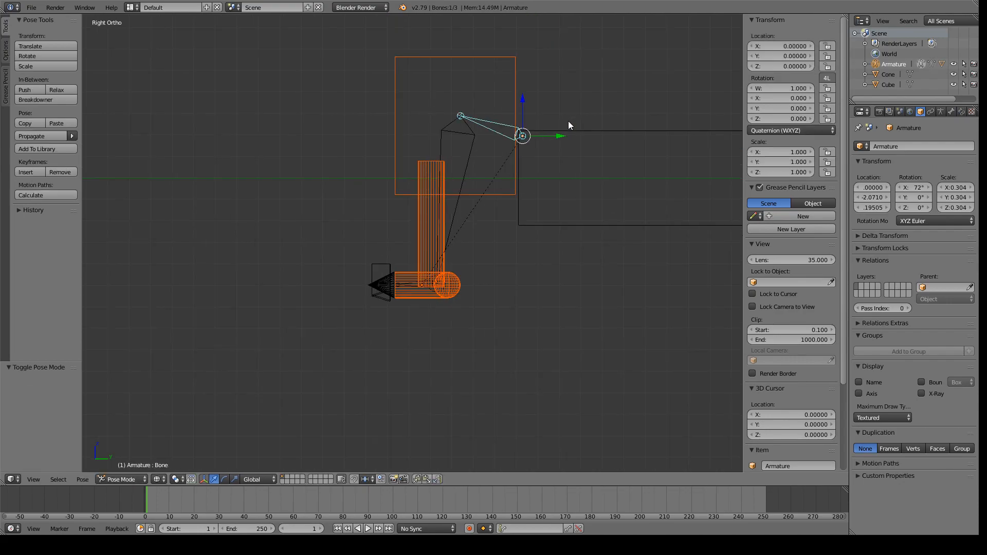
key("r")
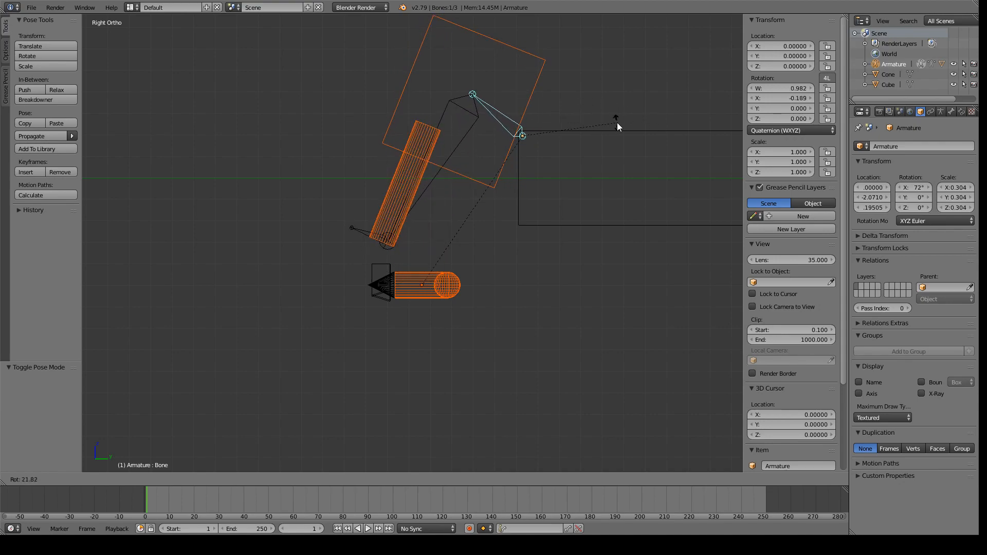
key("Escape")
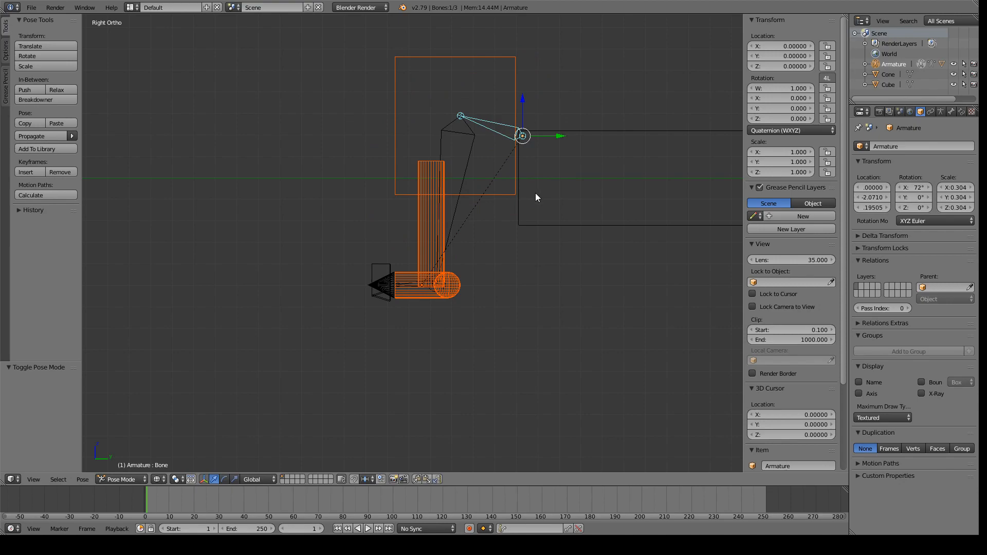
Undo the motor's automatic-weights parenting, restore the three-bone armature and select the motor in Object Mode
key("a")
key("ctrl+Tab")
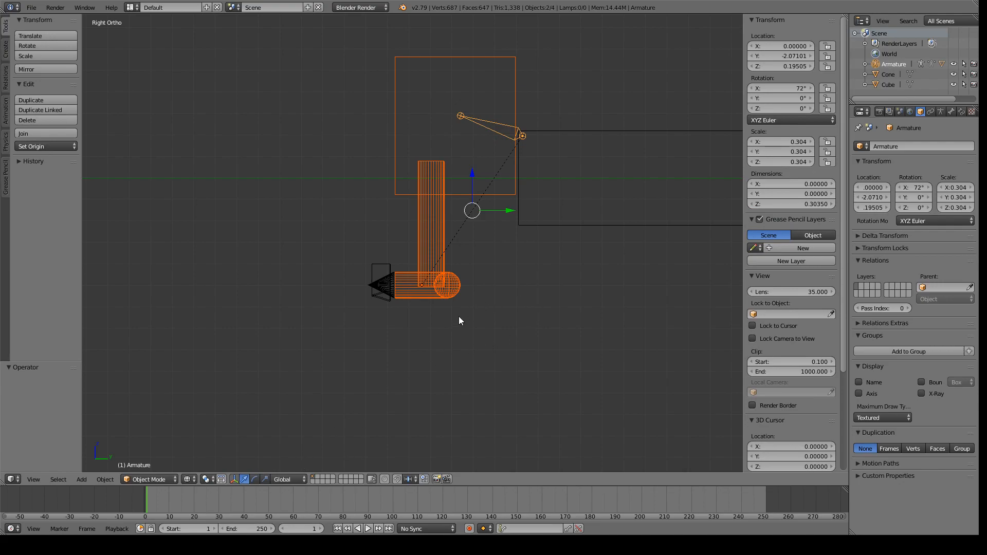
key("ctrl+Tab")
key("a")
key("ctrl+Tab")
right_click(468, 307)
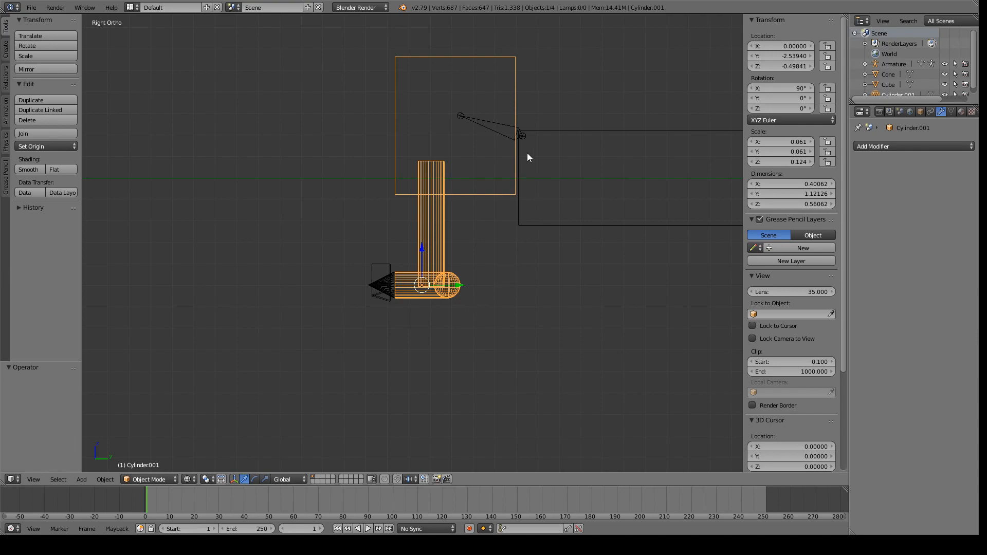
right_click(521, 137)
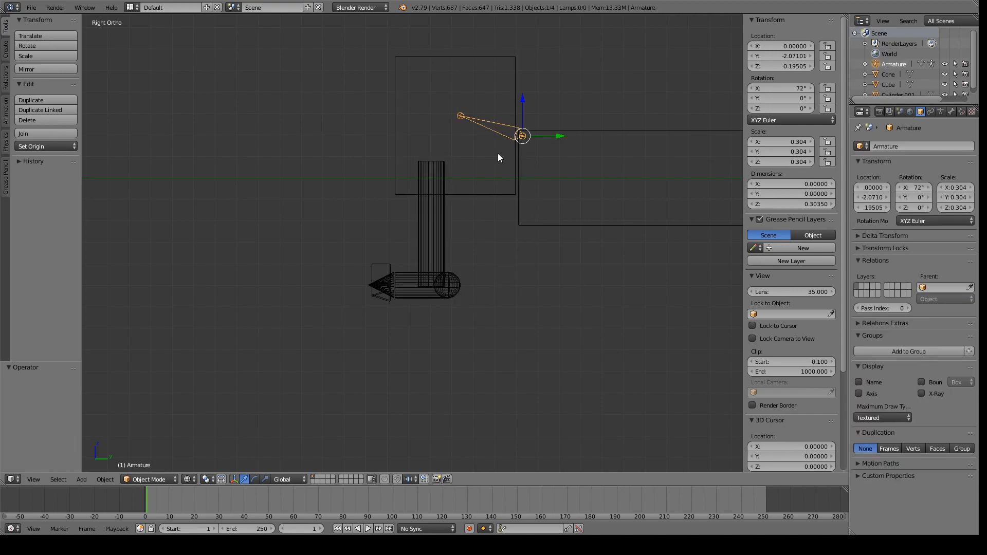
scroll(478, 199, "up", 1)
scroll(480, 199, "down", 1)
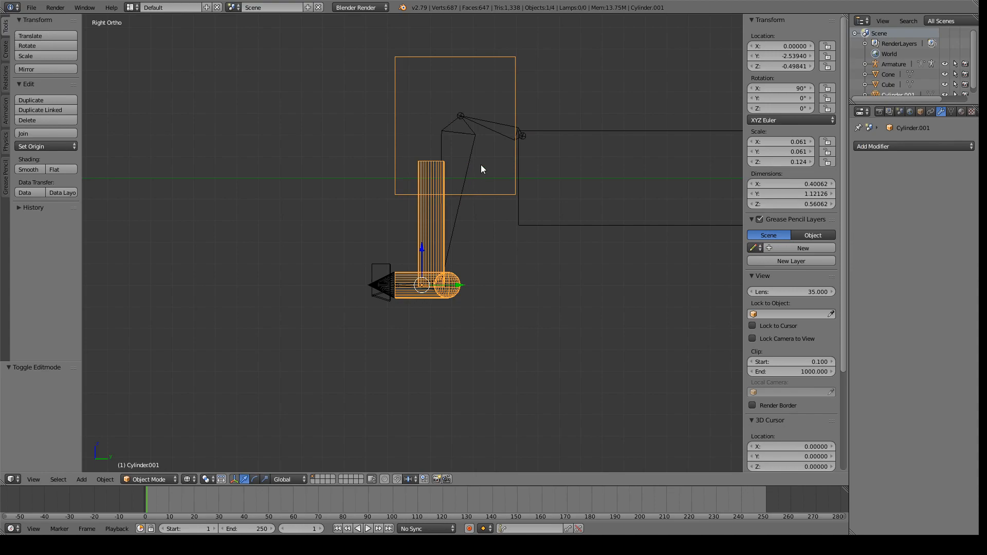
Parent the motor to the three-bone armature with automatic weights and switch the armature to Pose Mode
right_click(523, 138, "shift")
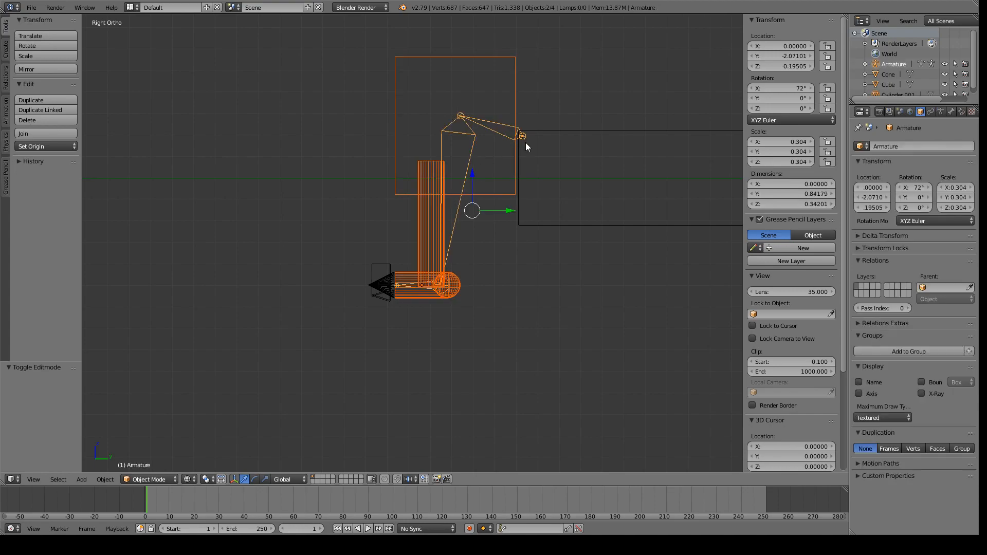
key("ctrl+p")
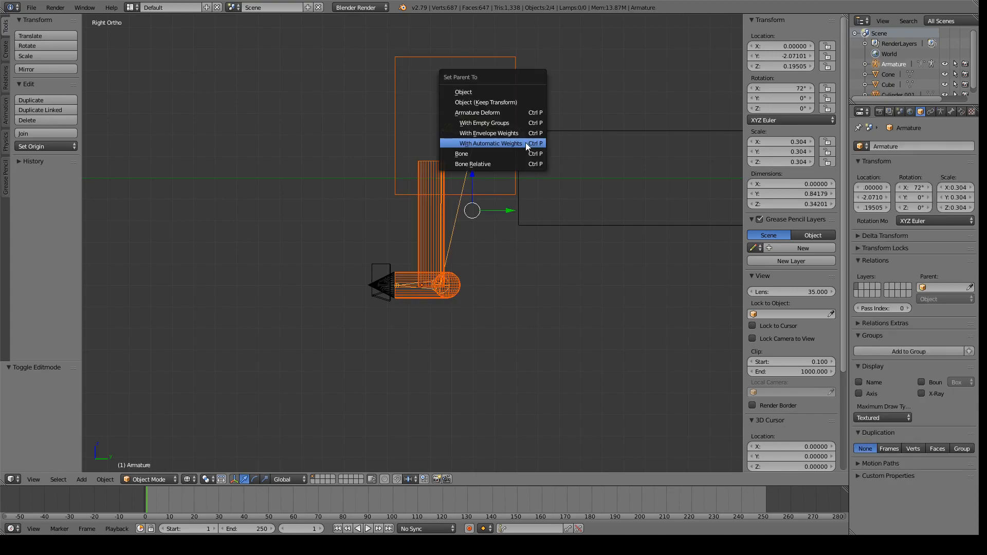
left_click(526, 143)
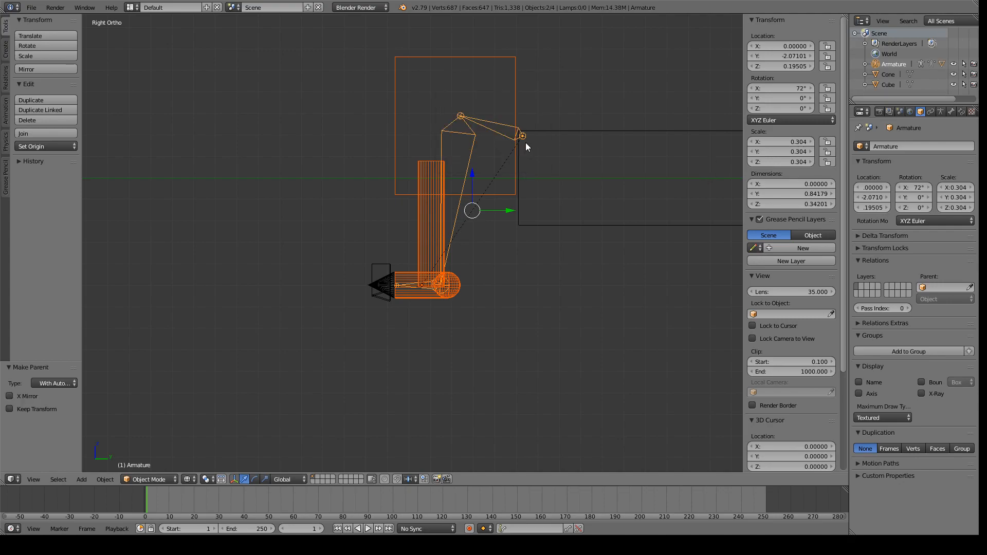
left_click(167, 483)
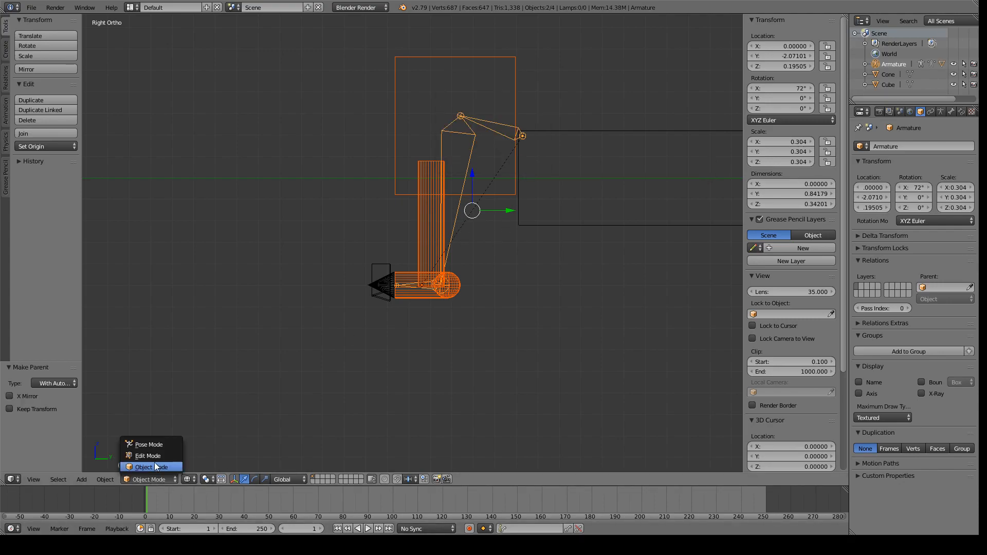
left_click(157, 450)
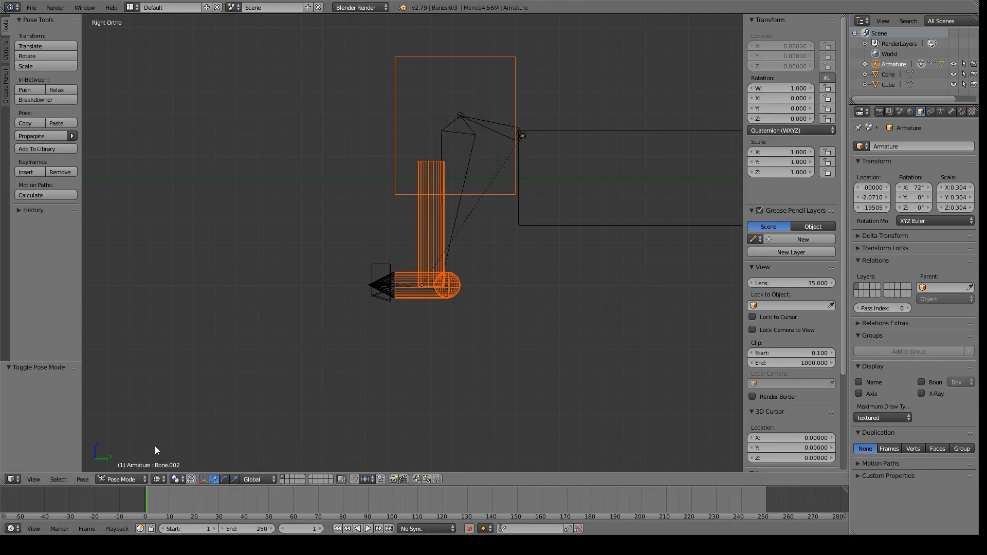
Snap the 3D cursor to the propeller cone and add a new single-bone armature at that point
right_click(520, 134)
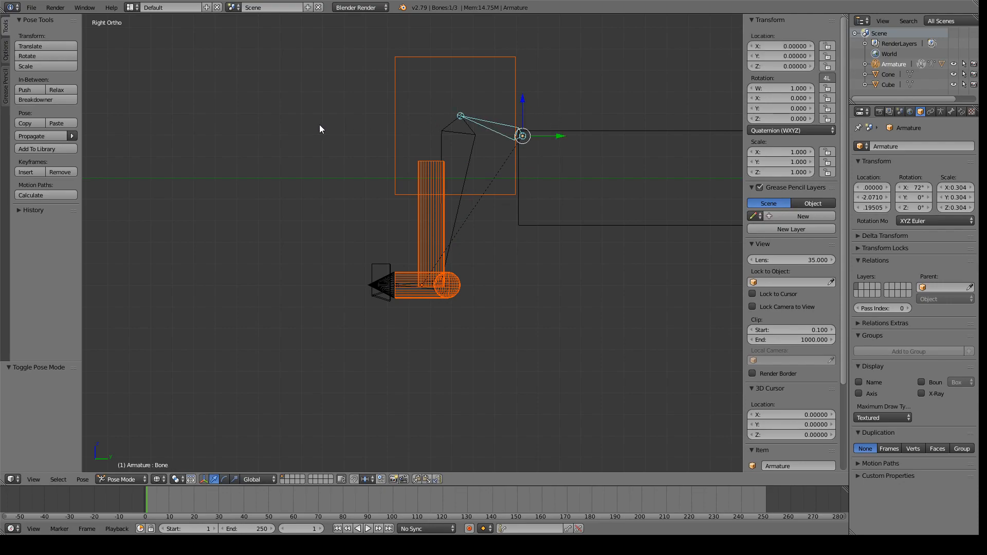
right_click(380, 286)
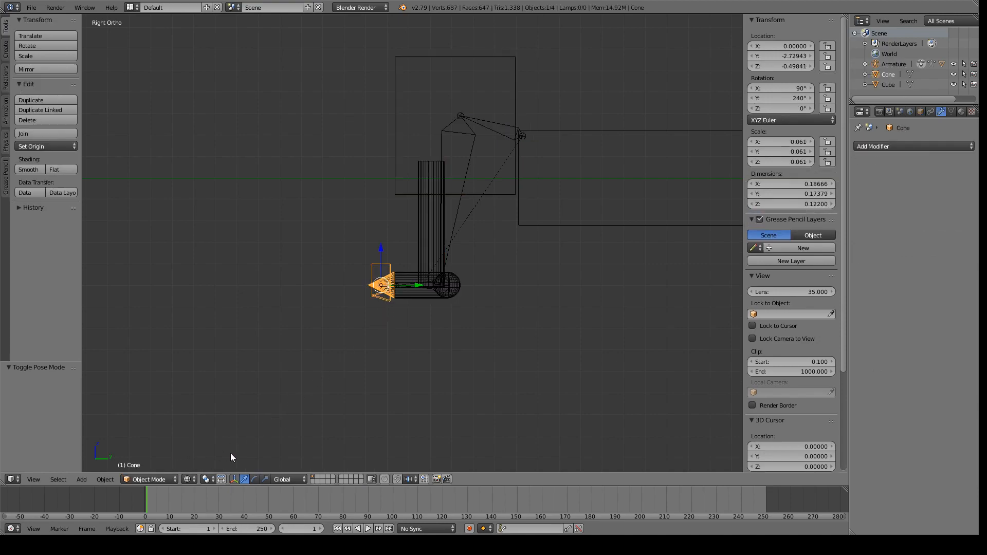
left_click(106, 480)
mouse_move(138, 392)
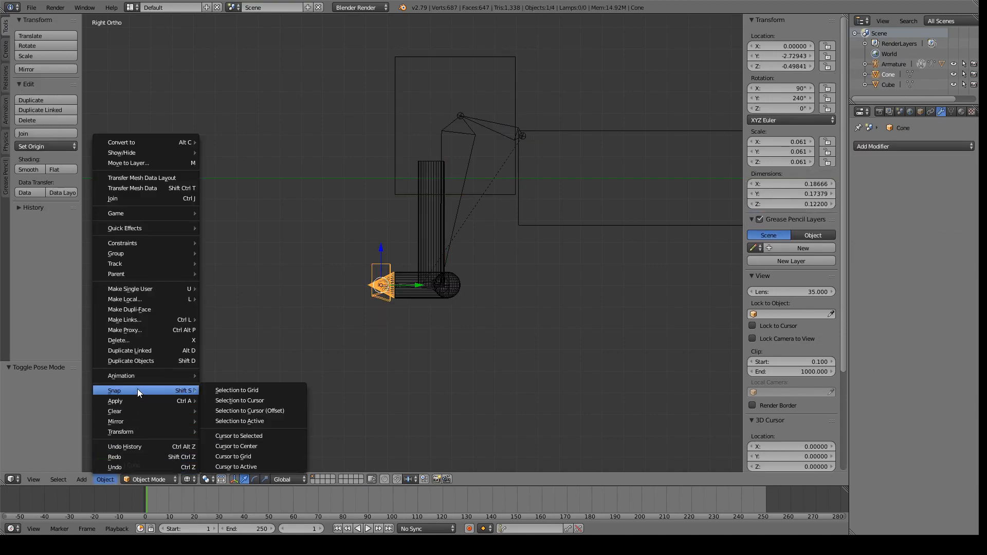
left_click(250, 437)
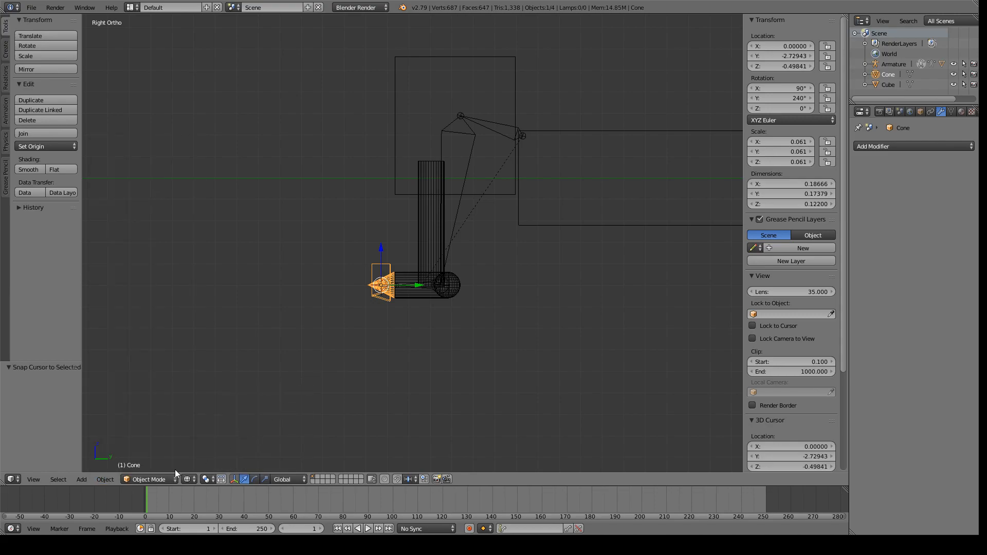
left_click(83, 479)
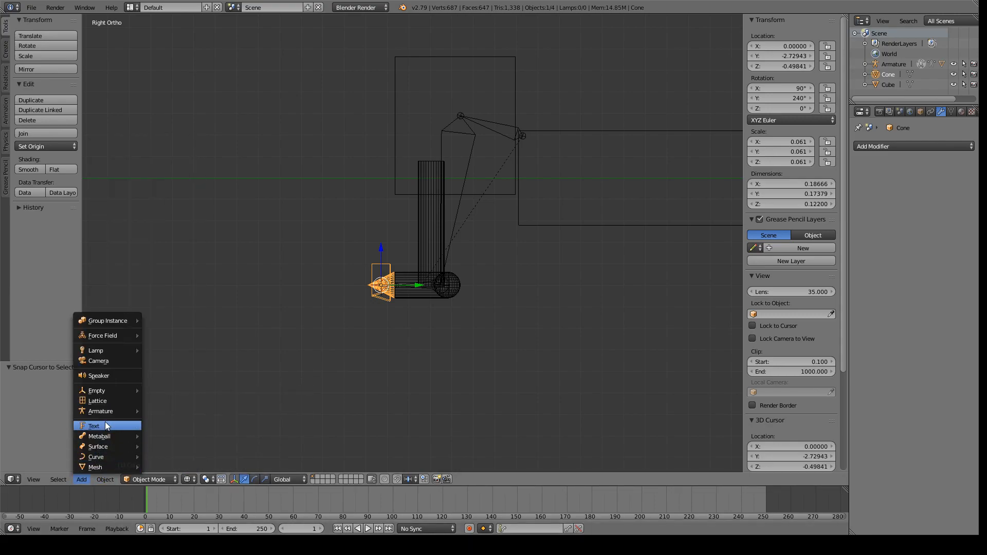
mouse_move(113, 411)
left_click(156, 411)
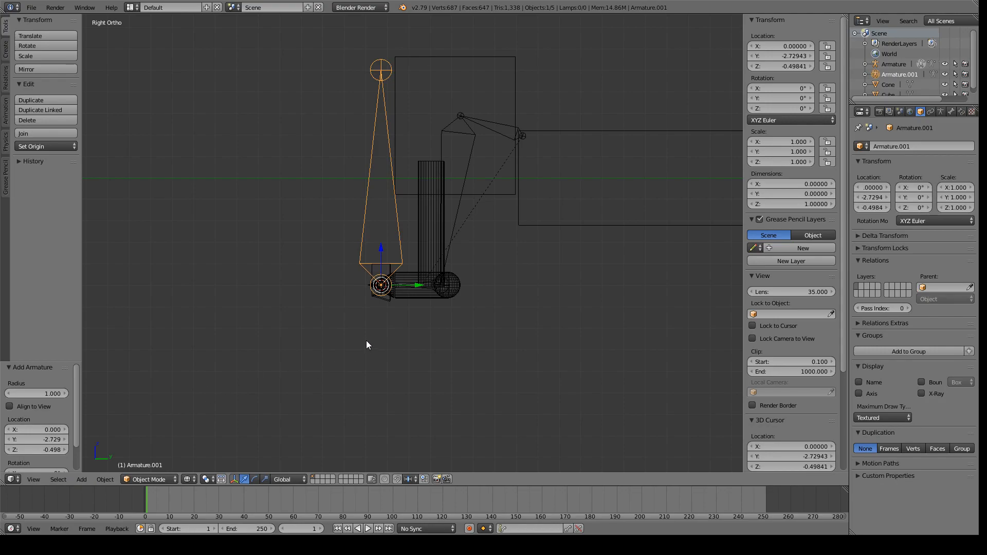
Set the new propeller armature's X rotation to 90° so its bone lies horizontally
scroll(366, 340, "up", 4)
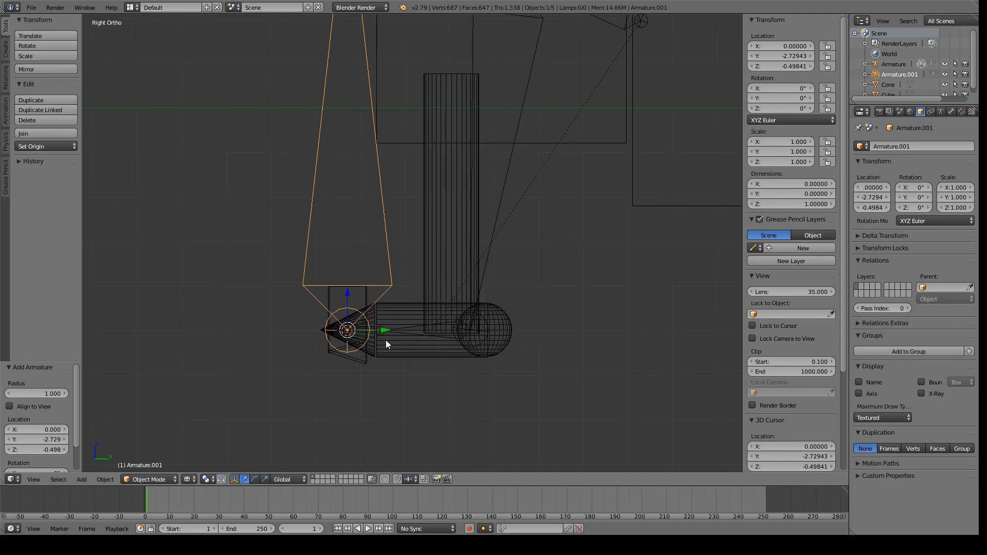
left_click(788, 89)
type("90")
key("Return")
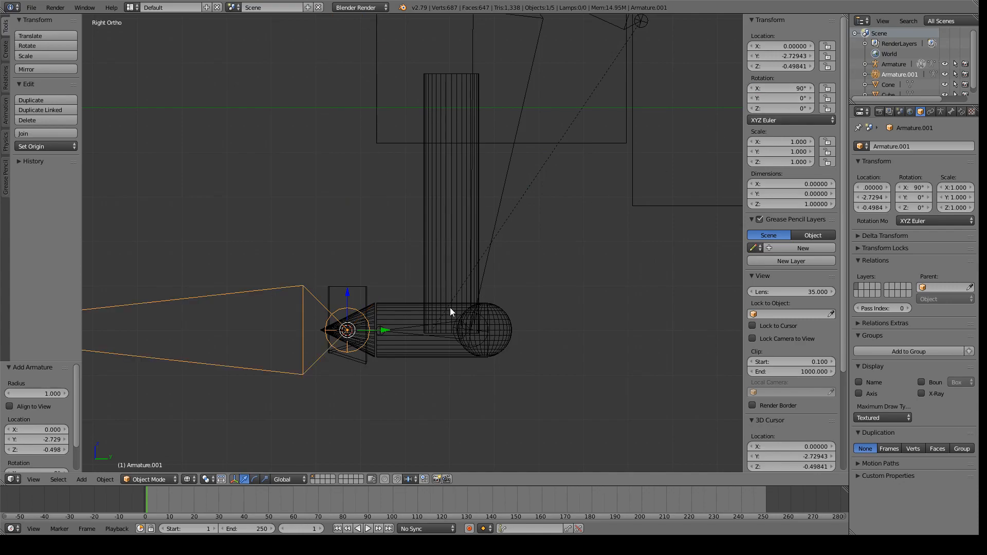
Scale the new armature to about 0.095 and move it about 0.059 along Y so its bone fits inside the propeller cone
key("s")
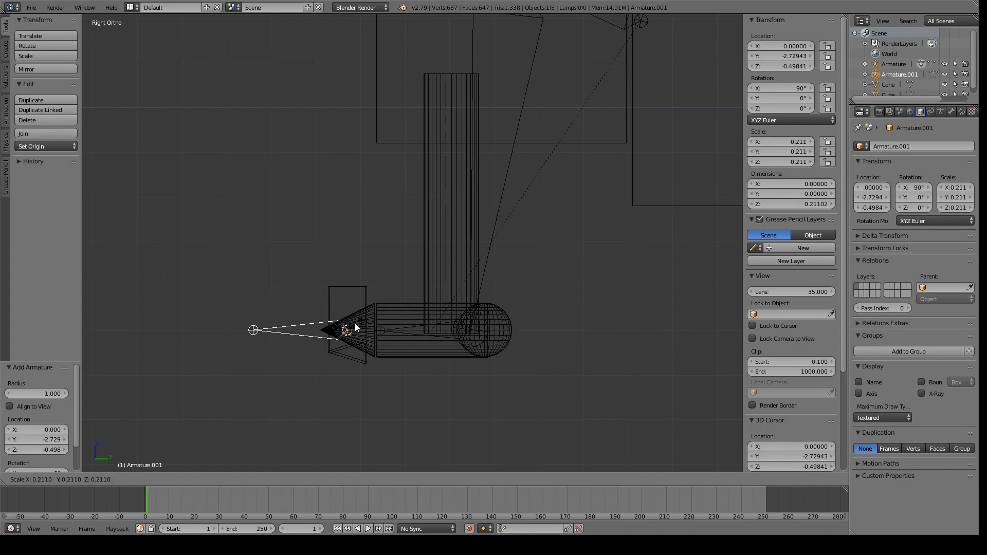
left_click(351, 326)
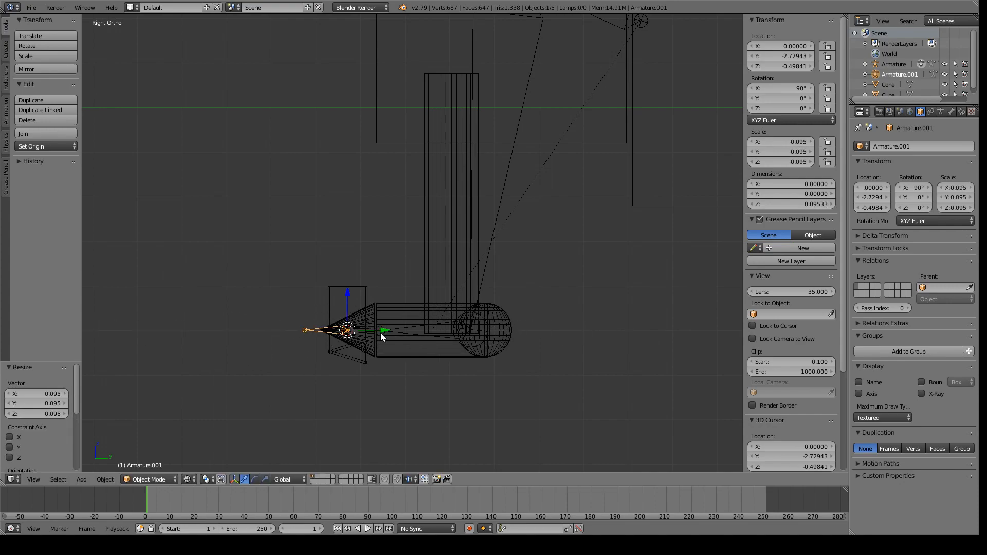
left_click_drag(383, 331, 410, 338)
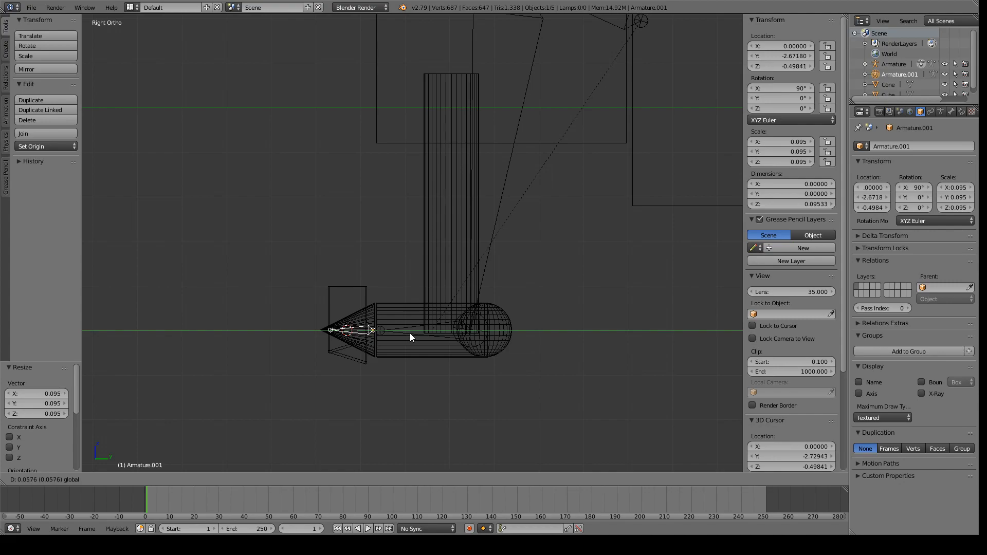
left_click_drag(411, 337, 410, 333)
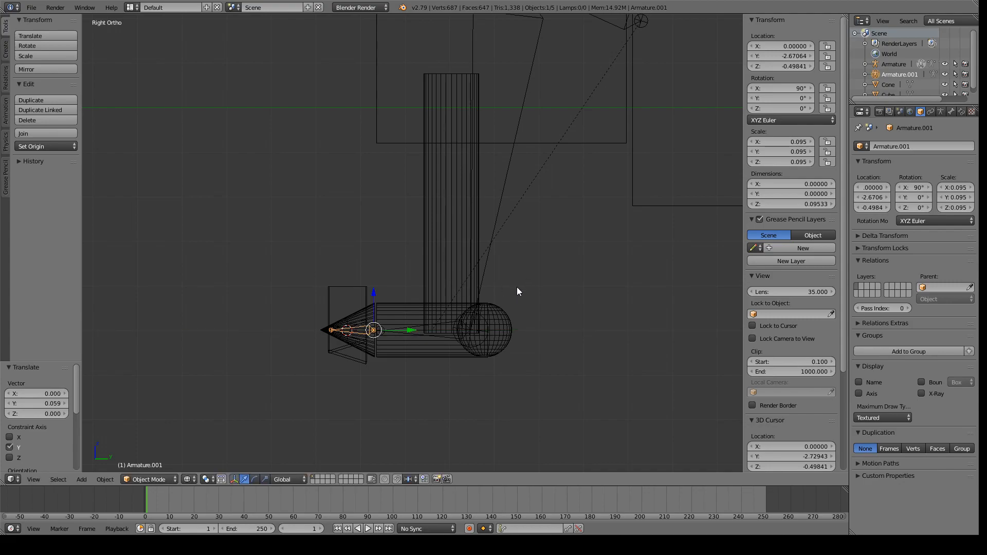
Parent the propeller cone to its new armature with automatic weights and switch that armature to Pose Mode
right_click(361, 362)
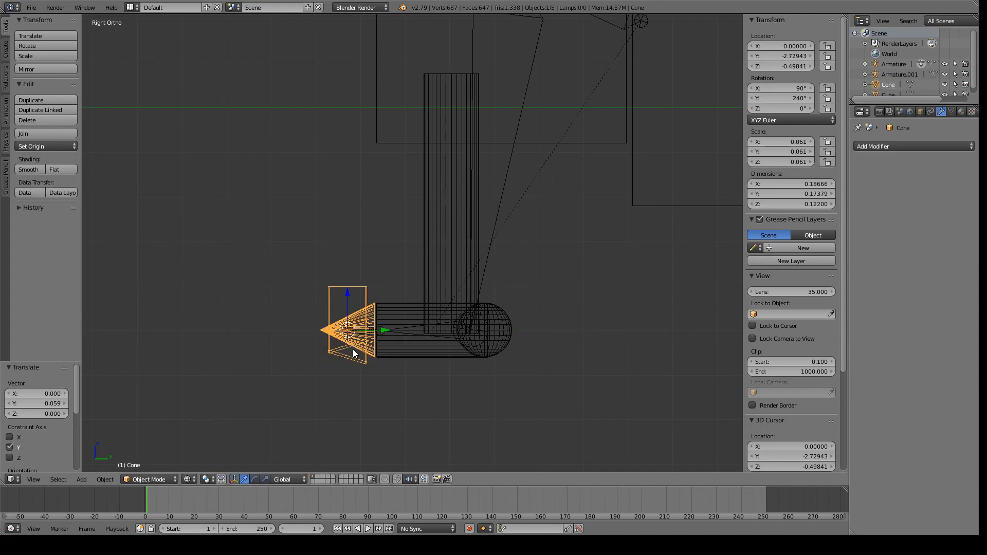
right_click(369, 335, "shift")
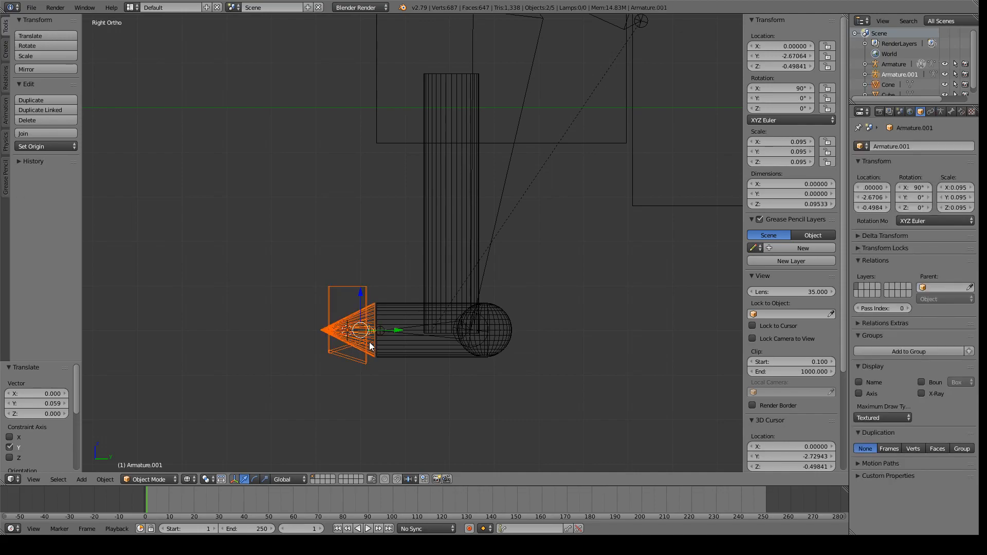
key("ctrl+p")
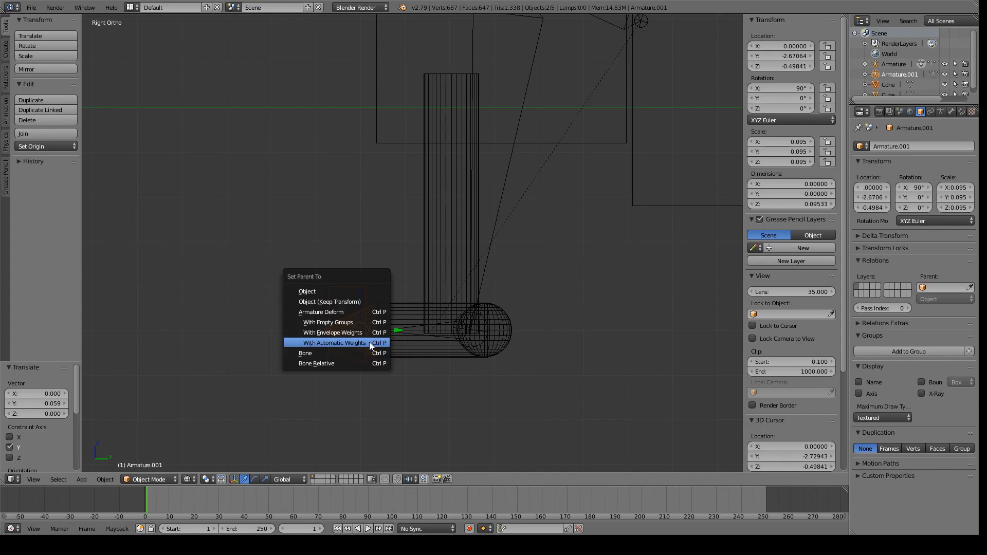
left_click(370, 341)
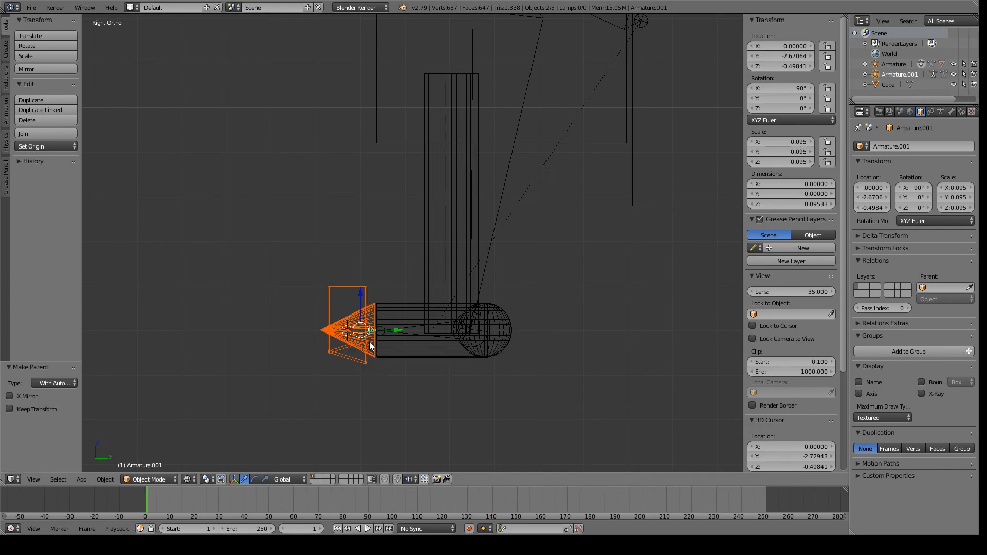
left_click(158, 477)
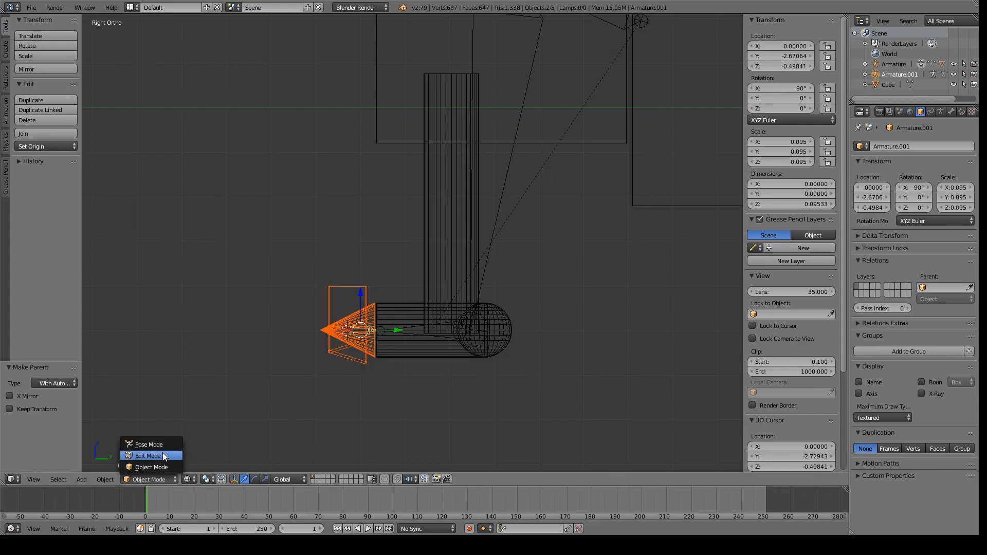
left_click(163, 445)
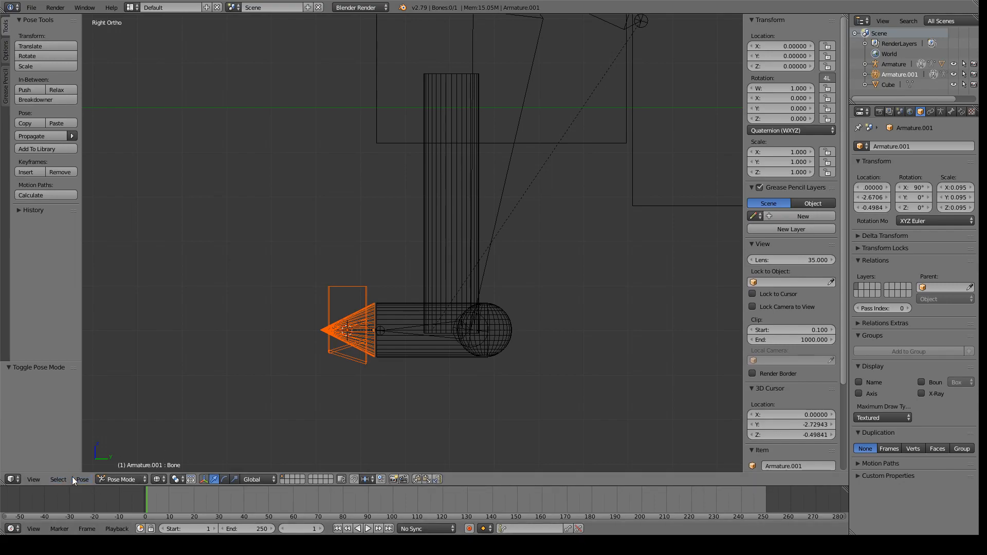
Test the propeller's spin from the front view by changing its bone's Y rotation to 6.5, and reset it to 0
left_click(32, 480)
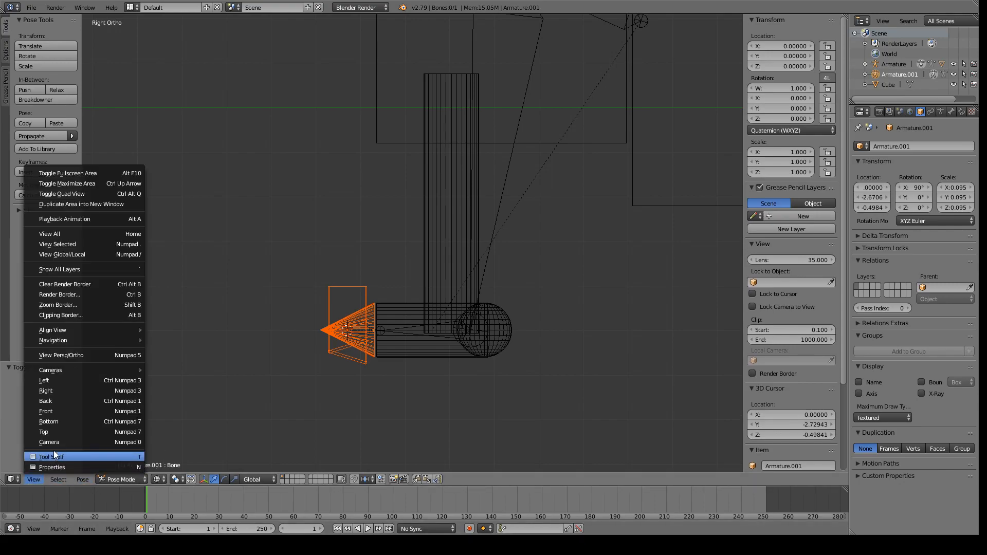
left_click(79, 412)
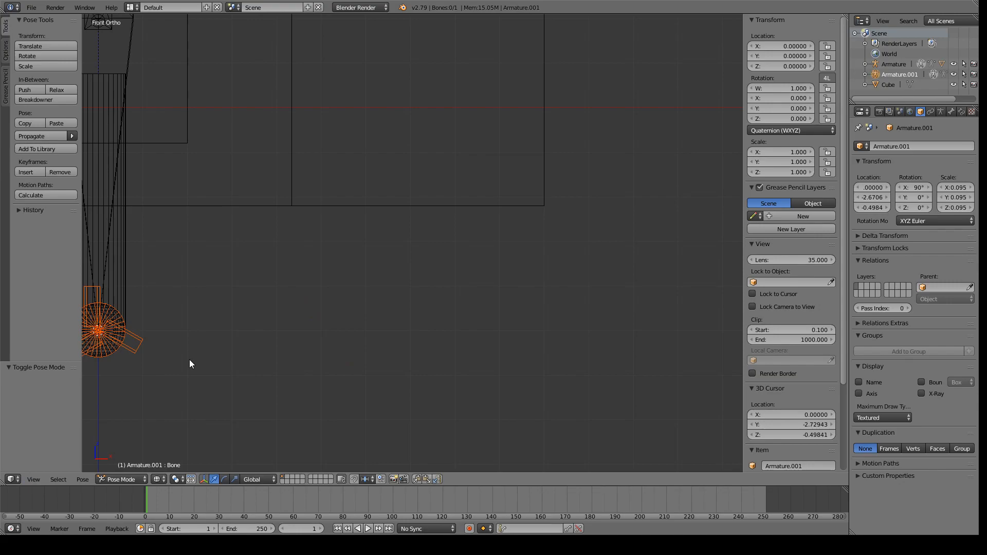
middle_click_drag(190, 364, 417, 323, "shift")
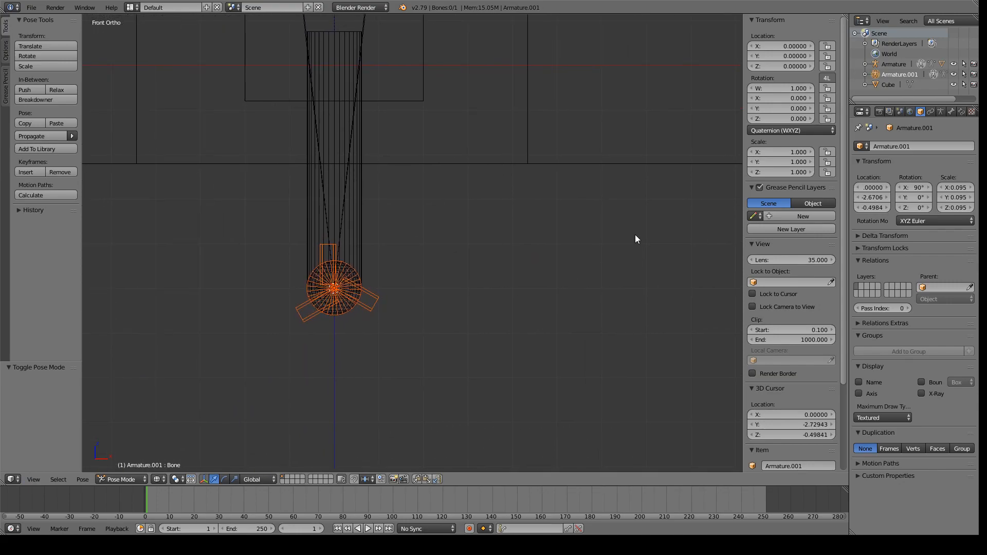
mouse_move(774, 109)
left_mouse_down()
mouse_move(828, 109)
mouse_move(775, 108)
left_mouse_up()
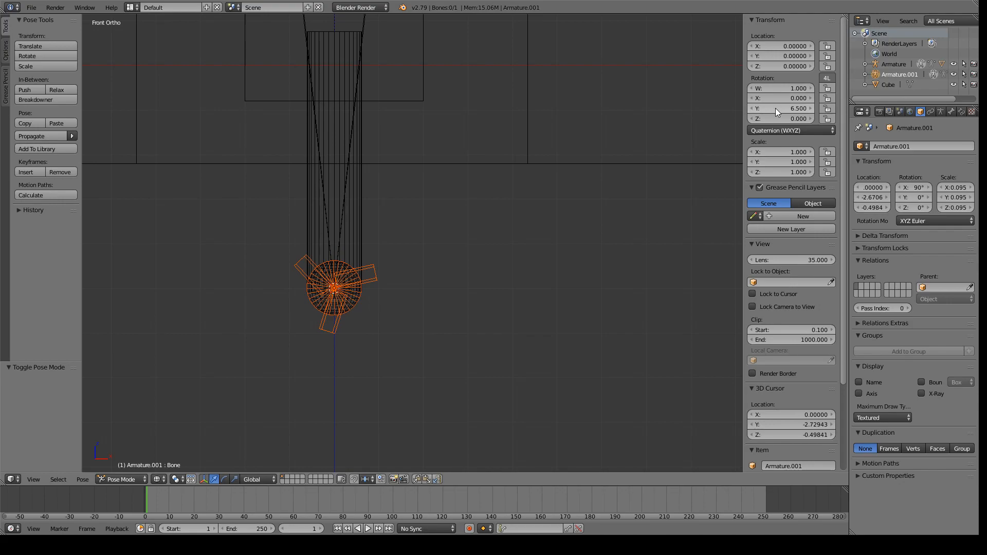
left_click(775, 108)
type("0")
key("Return")
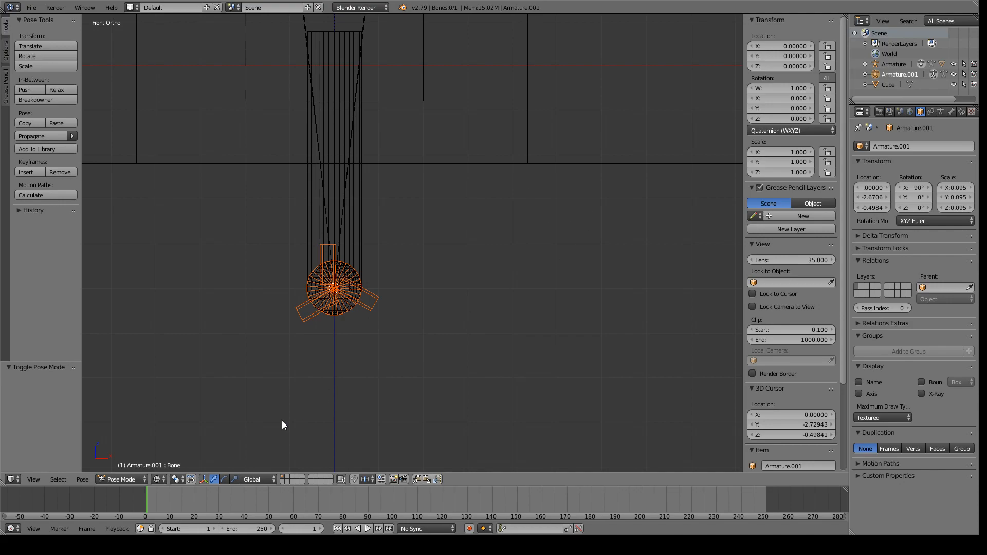
Try rotating the motor armature's first bone about 86° in Pose Mode from the right side view, cancelling the rotation
left_click(124, 479)
left_click(142, 467)
middle_click_drag(227, 412, 493, 235)
left_click(159, 478)
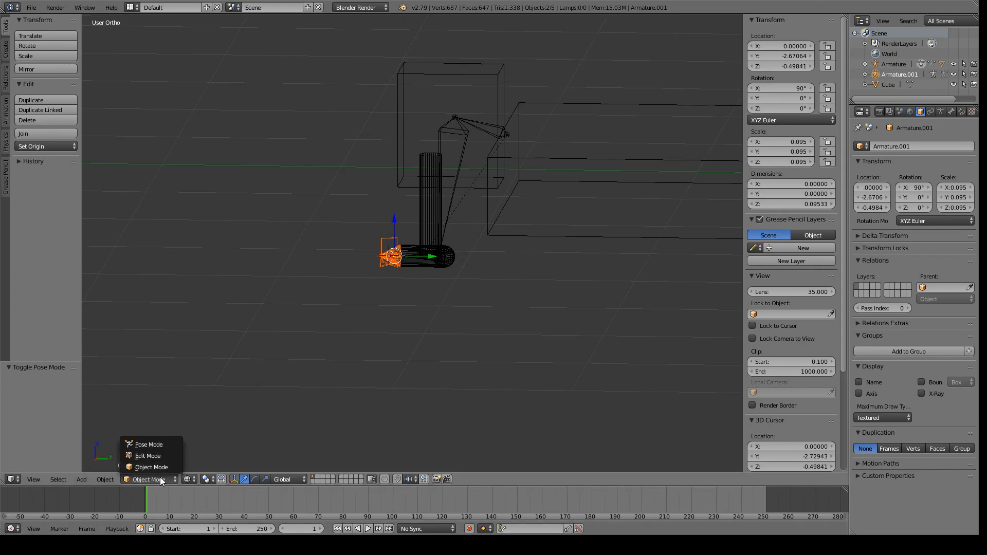
left_click(165, 454)
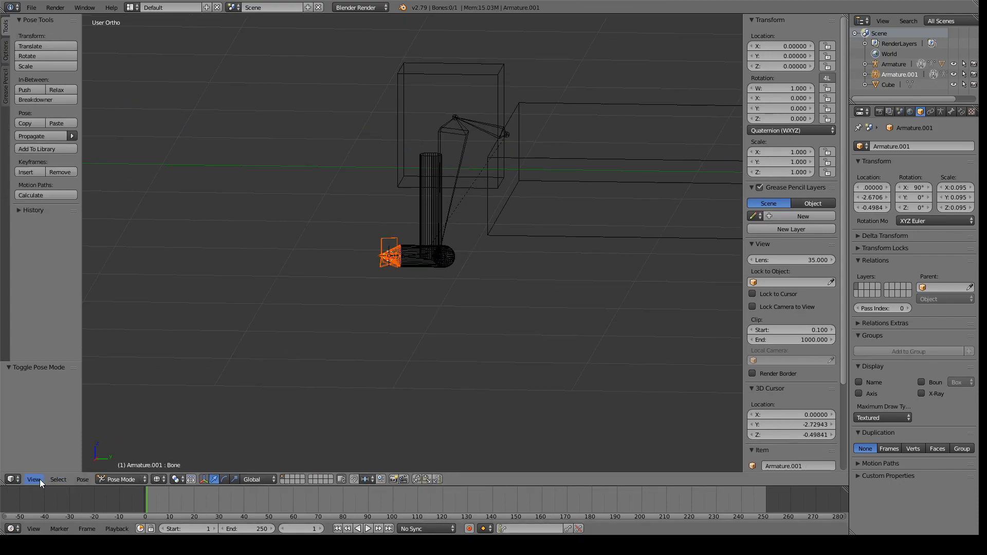
key("KP_3")
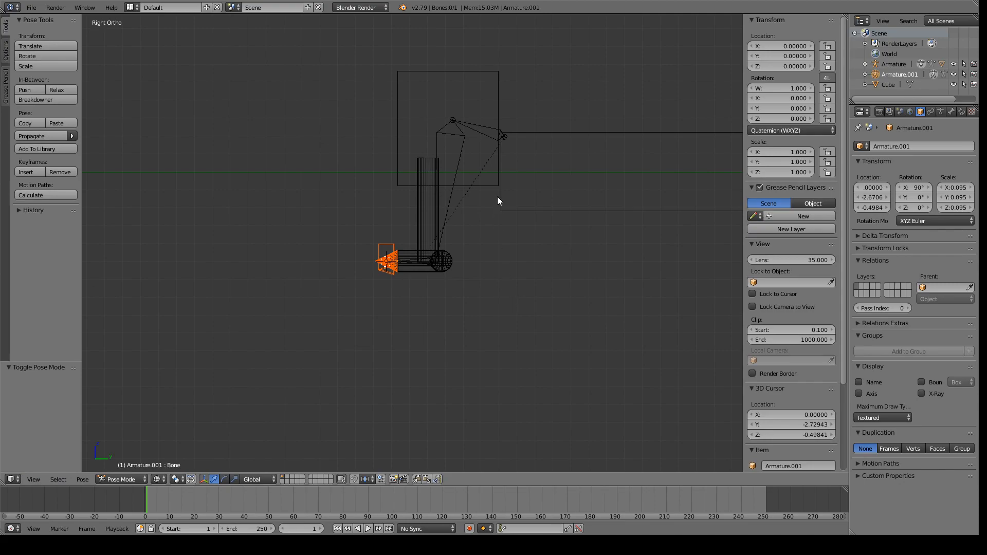
right_click(500, 133)
key("r")
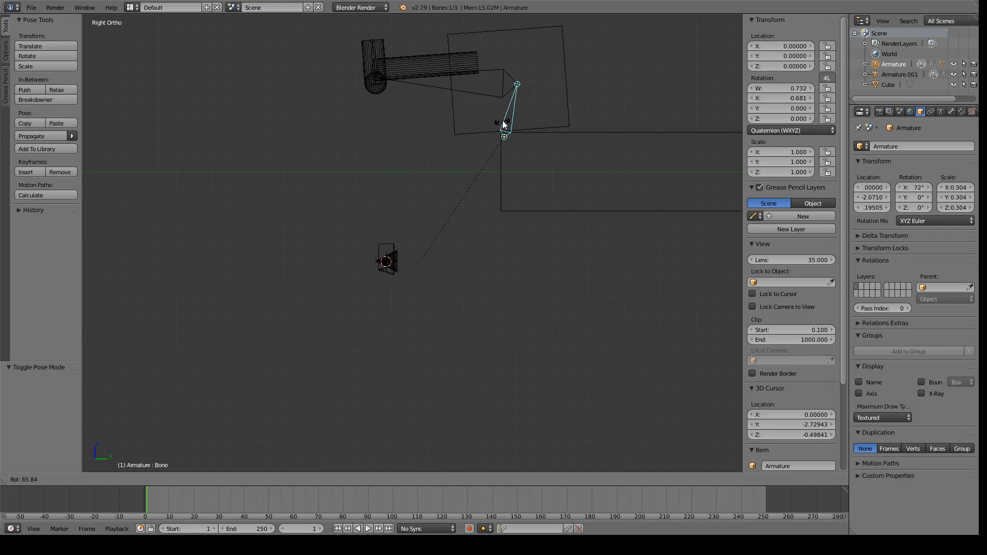
key("Escape")
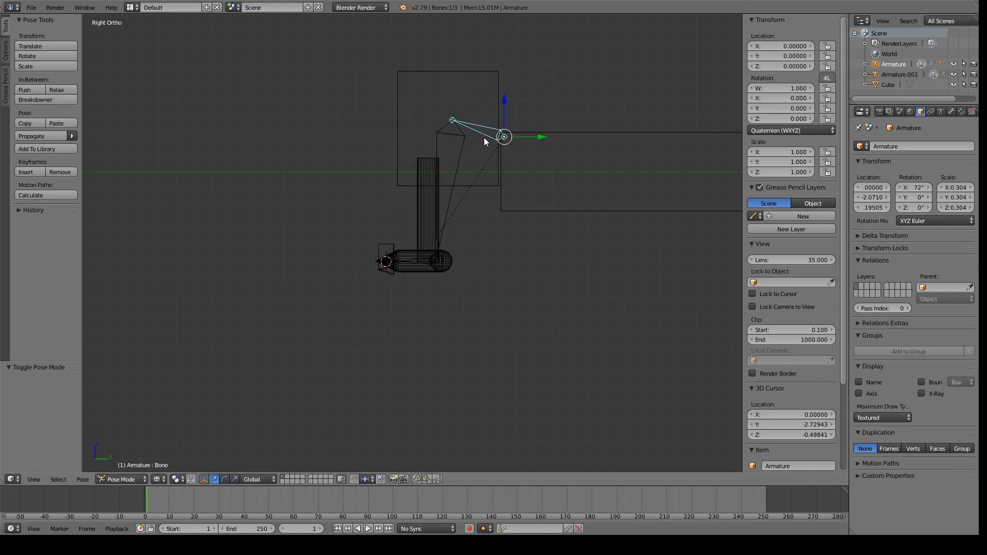
Select the propeller armature's bone inside the cone and switch that armature from Pose Mode to Object Mode
scroll(406, 257, "up", 5)
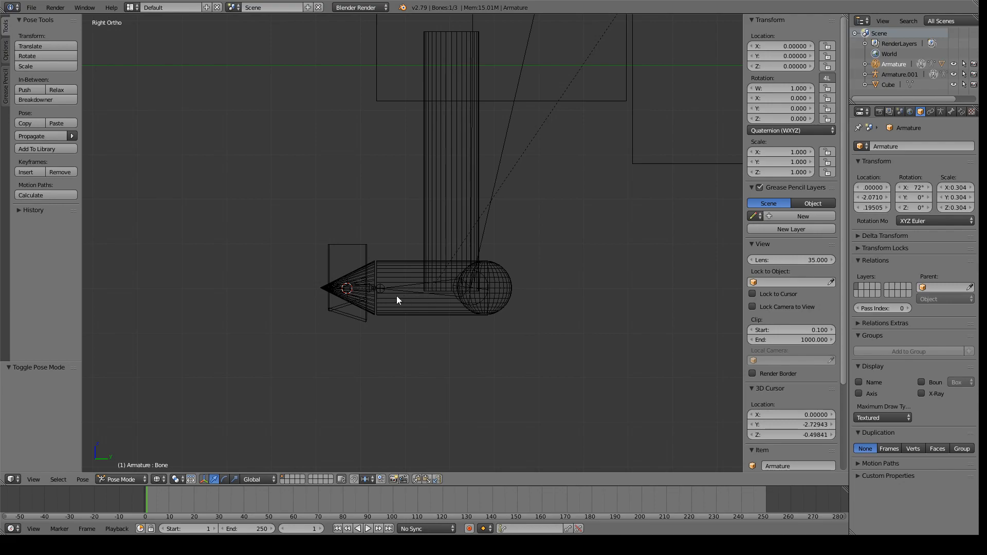
right_click(372, 288)
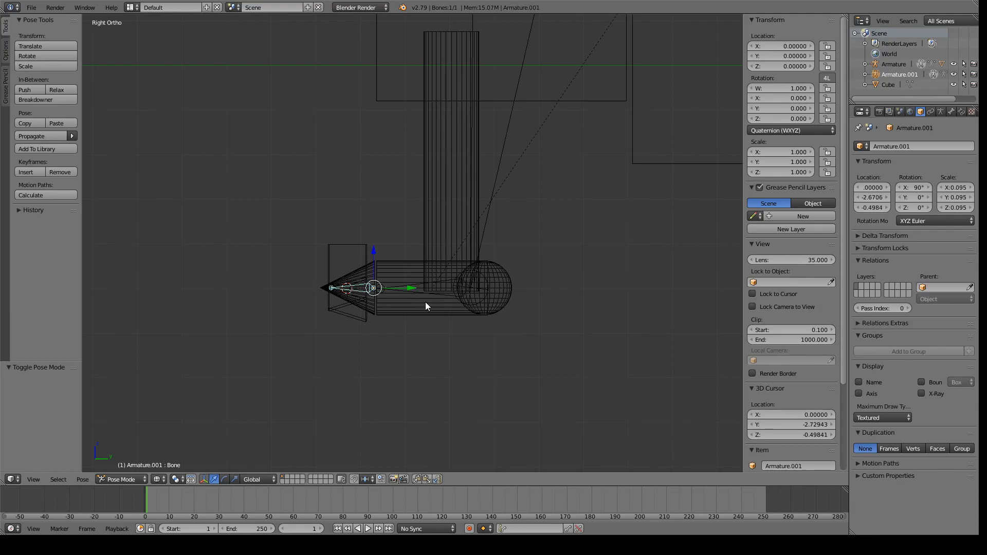
scroll(451, 294, "down", 1)
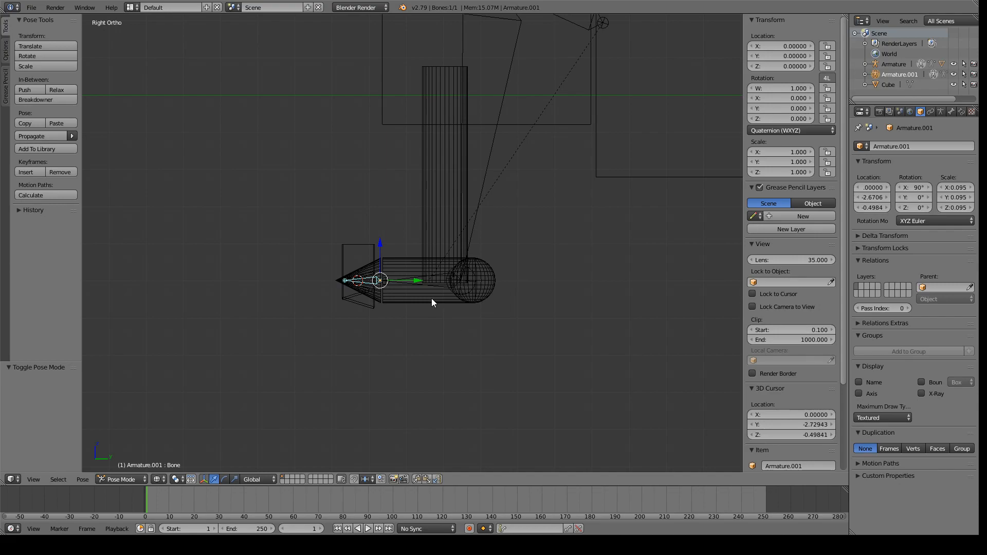
scroll(448, 294, "up", 3)
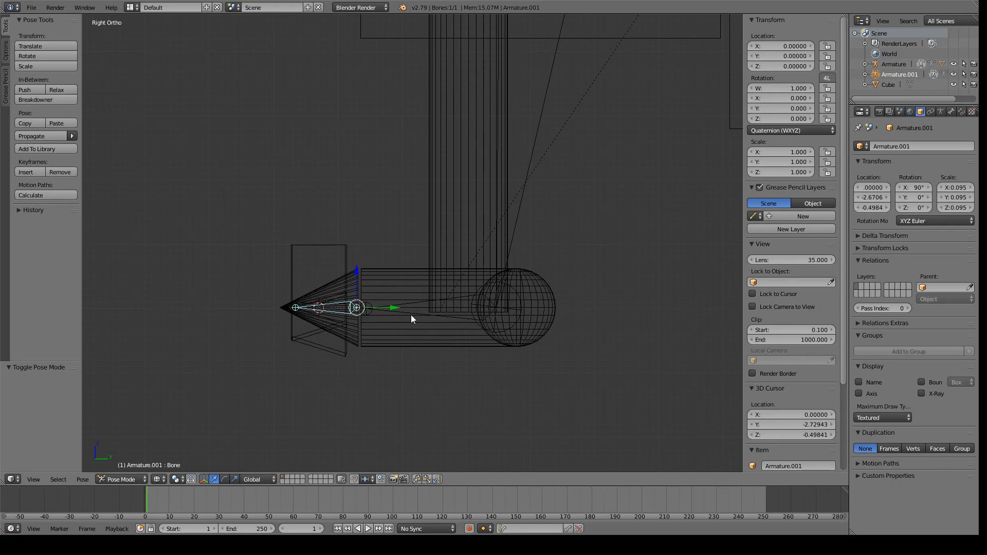
scroll(438, 320, "down", 1)
left_click(119, 479)
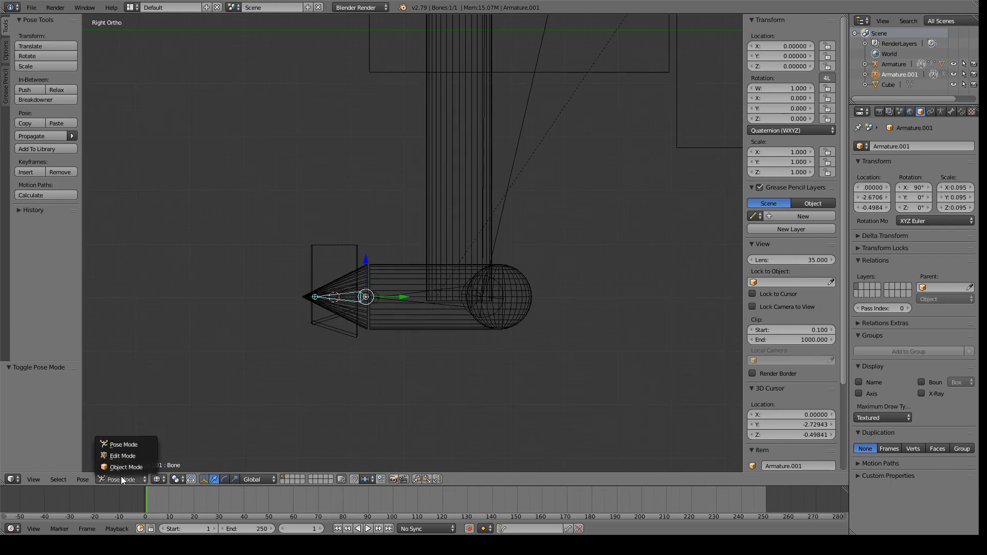
left_click(134, 467)
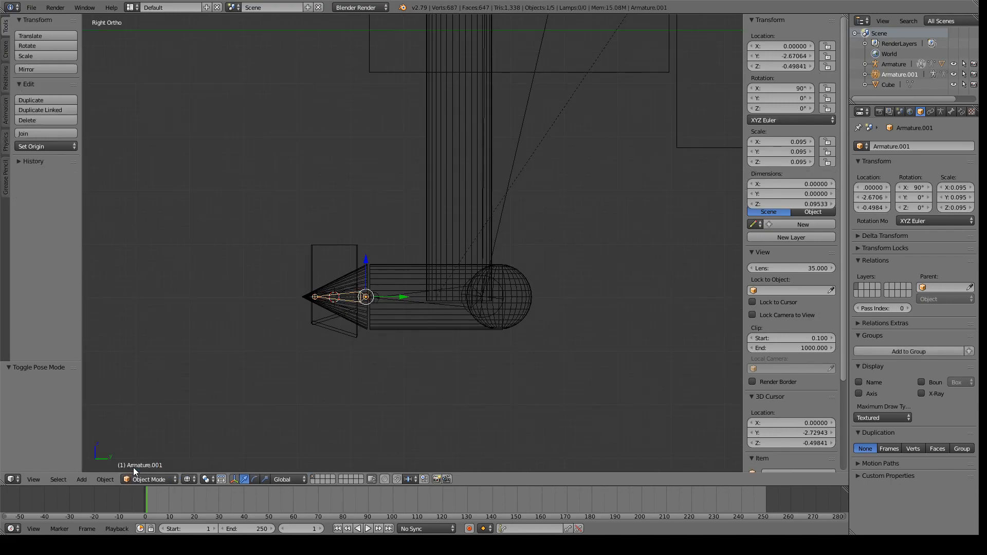
Parent the propeller armature to the motor armature's first bone, named Bone, using the Bone parent type
right_click(464, 298, "shift")
right_click(341, 307)
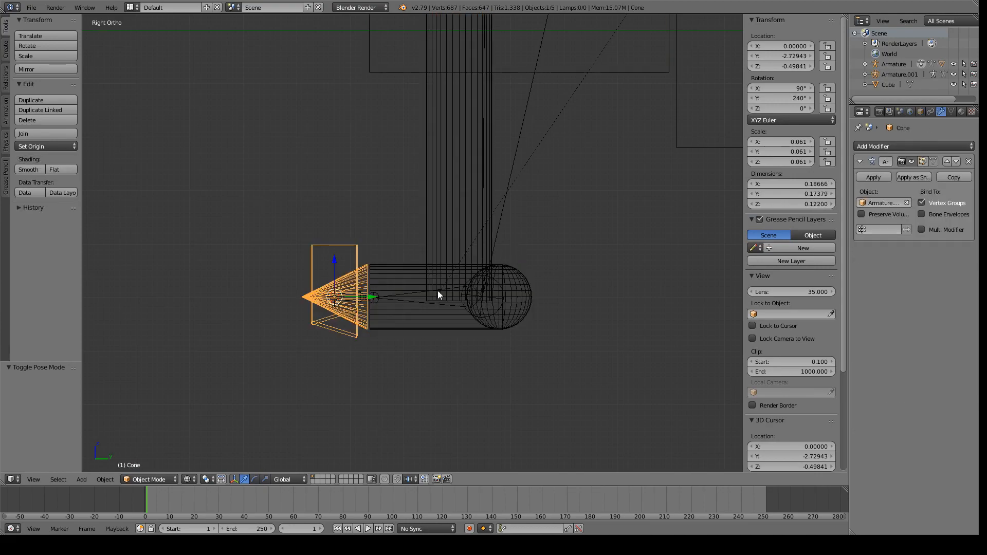
right_click(363, 301)
right_click(362, 300)
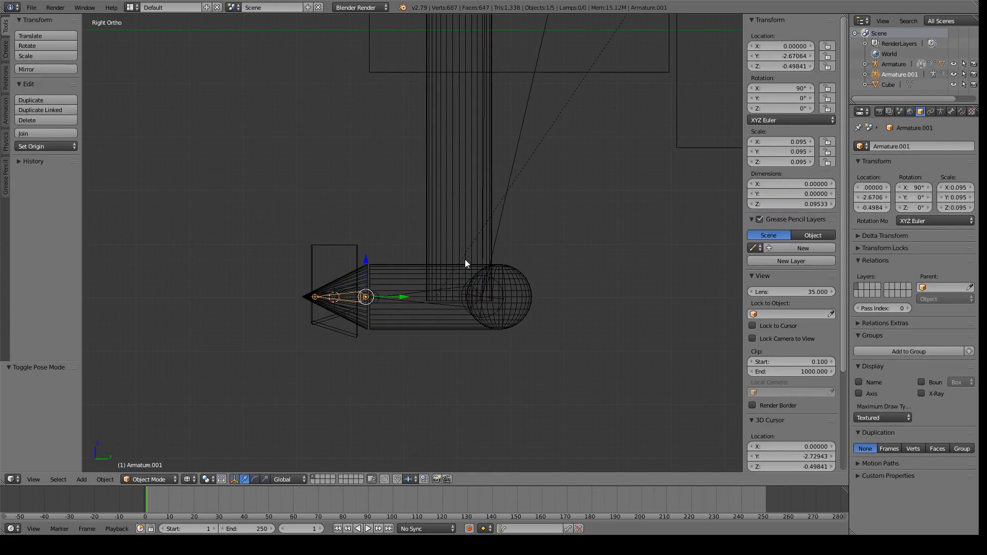
scroll(478, 248, "down", 4)
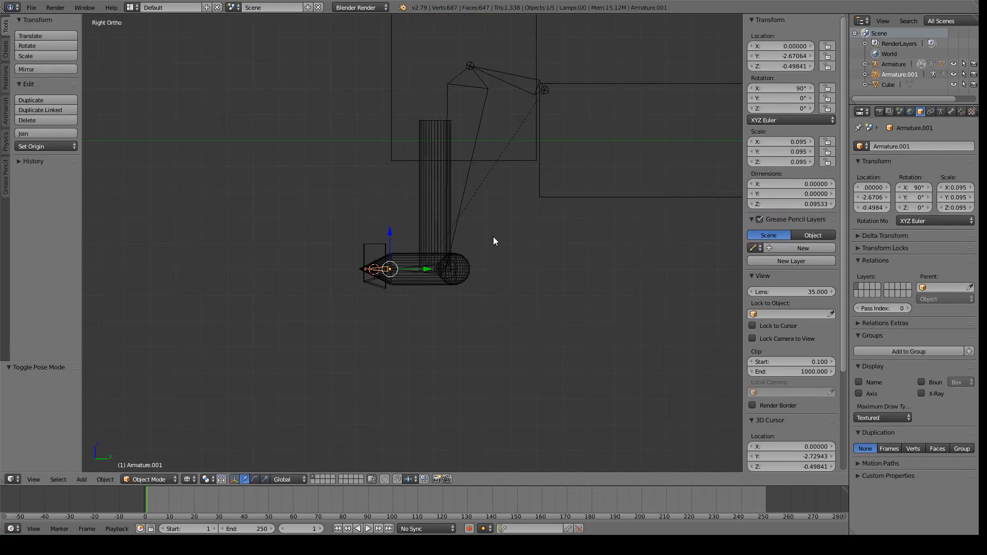
right_click(537, 87)
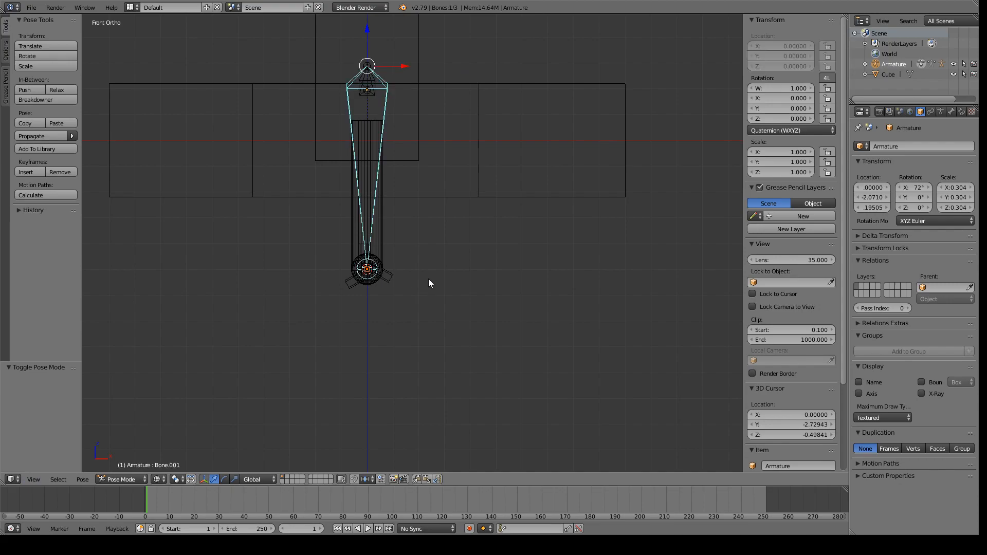
Test the propeller's spin in Object Mode from the front view by changing its armature's Y rotation to -44.9°
middle_click_drag(429, 279, 353, 303)
right_click(362, 266)
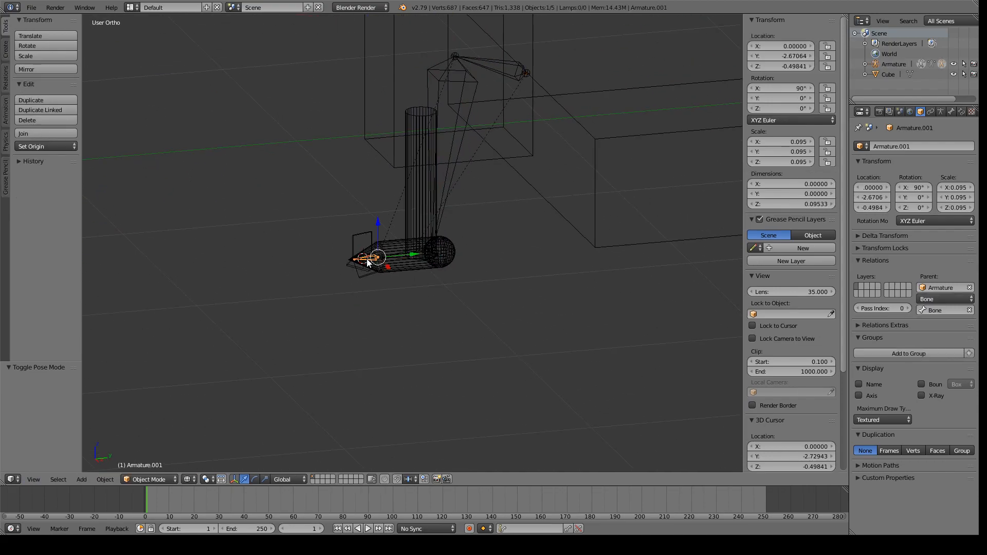
left_click(39, 477)
left_click(66, 409)
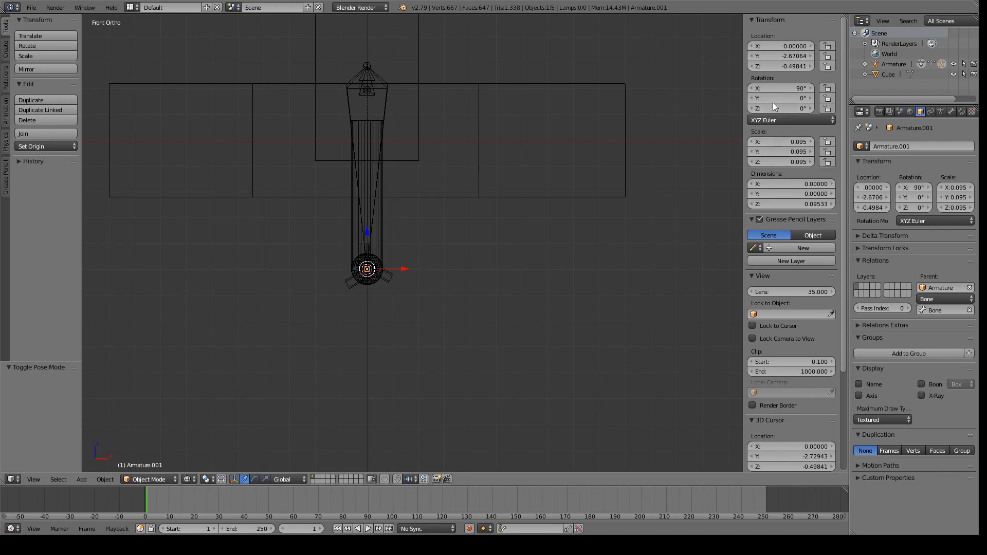
mouse_move(775, 98)
left_mouse_down()
mouse_move(799, 97)
mouse_move(723, 98)
mouse_move(775, 97)
left_mouse_up()
middle_click_drag(650, 245, 631, 234)
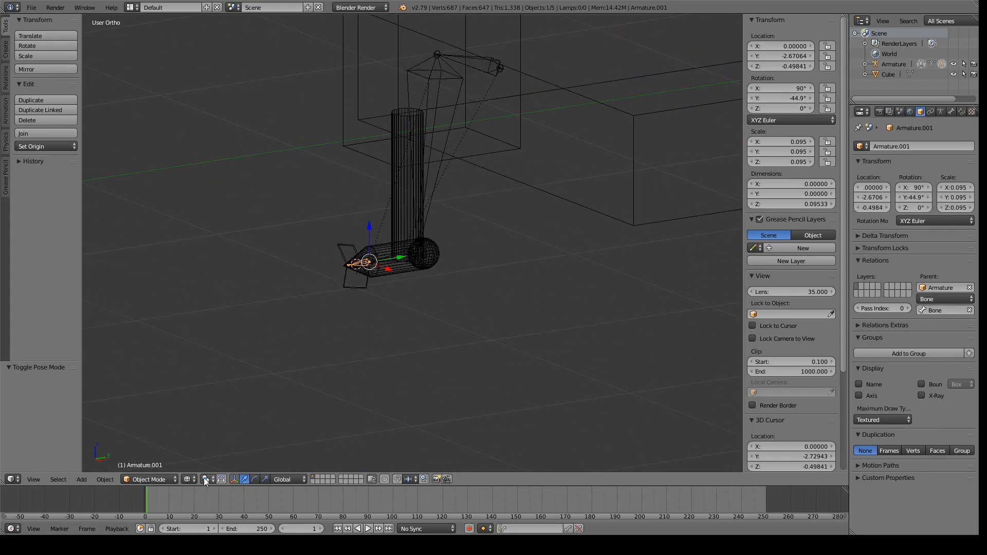
Switch the viewport to solid shading and test the propeller's spin again, resetting its armature's Y rotation to 0°
left_click(187, 478)
left_click(214, 446)
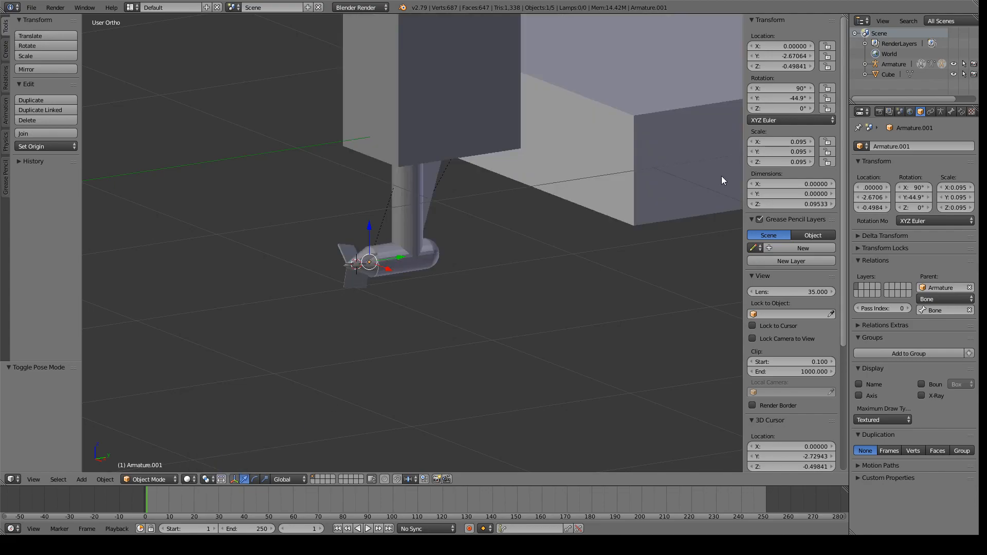
mouse_move(779, 98)
left_mouse_down()
mouse_move(763, 98)
mouse_move(795, 98)
left_mouse_up()
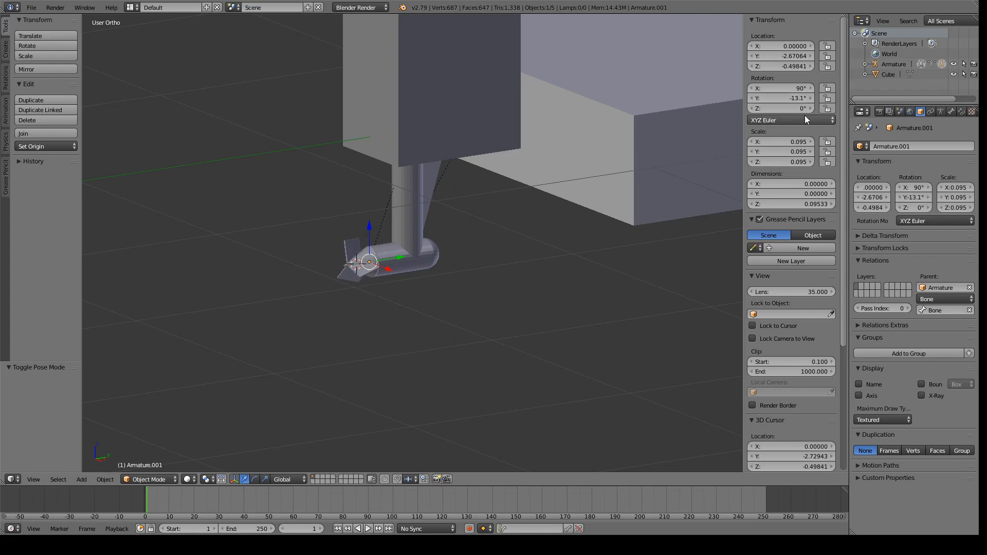
left_click(795, 97)
type("0")
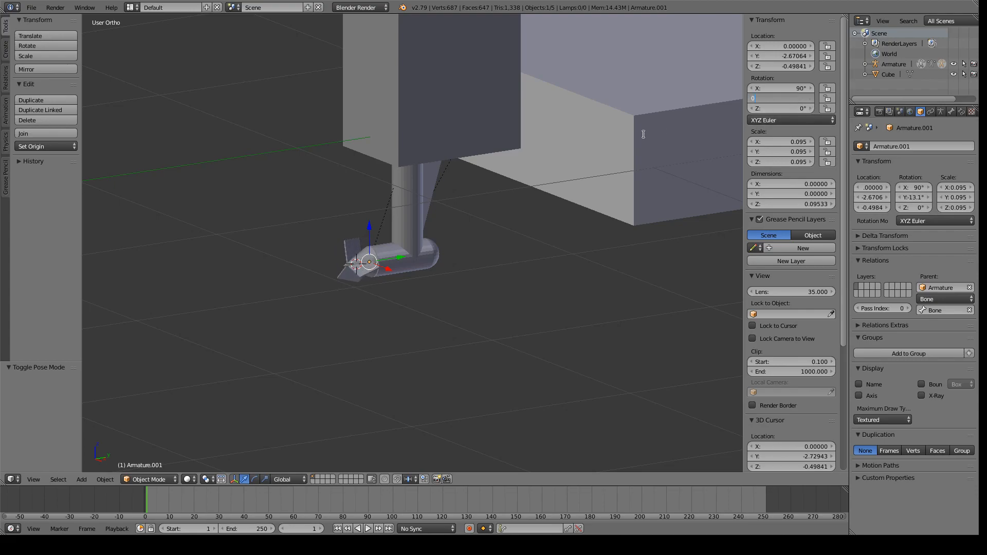
key("Return")
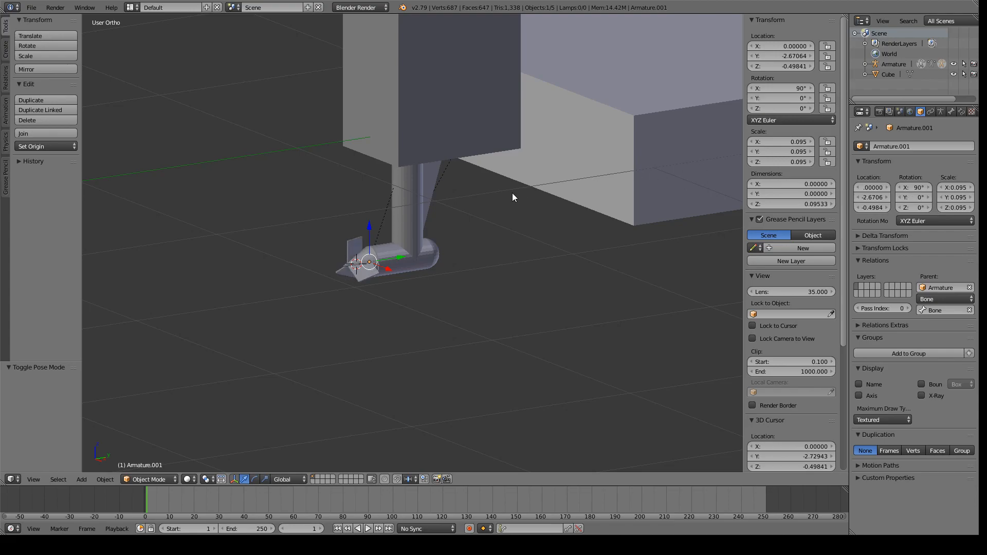
Export the whole boat scene as an FBX file named boat to the Documents folder
middle_click_drag(208, 101, 436, 172)
scroll(349, 198, "down", 4)
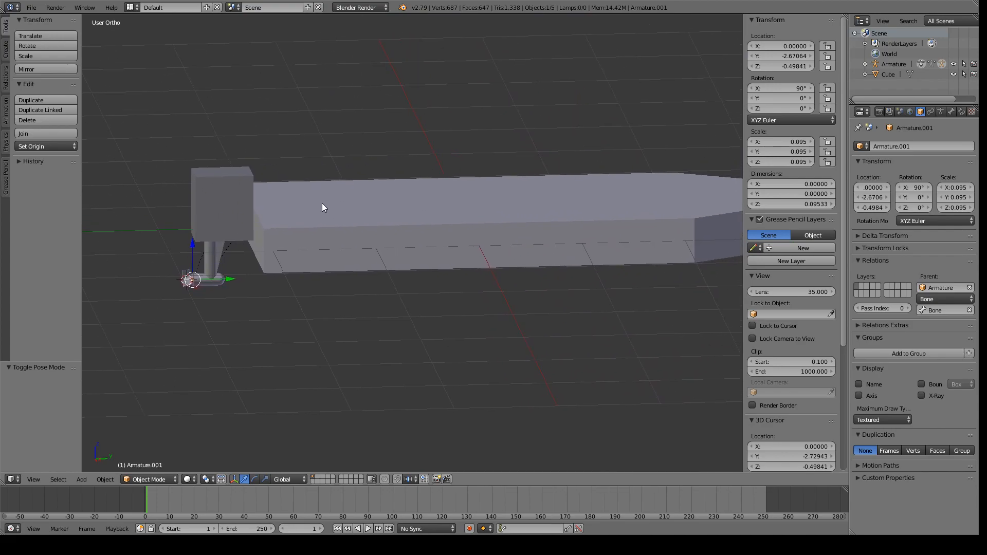
left_click(32, 7)
mouse_move(79, 213)
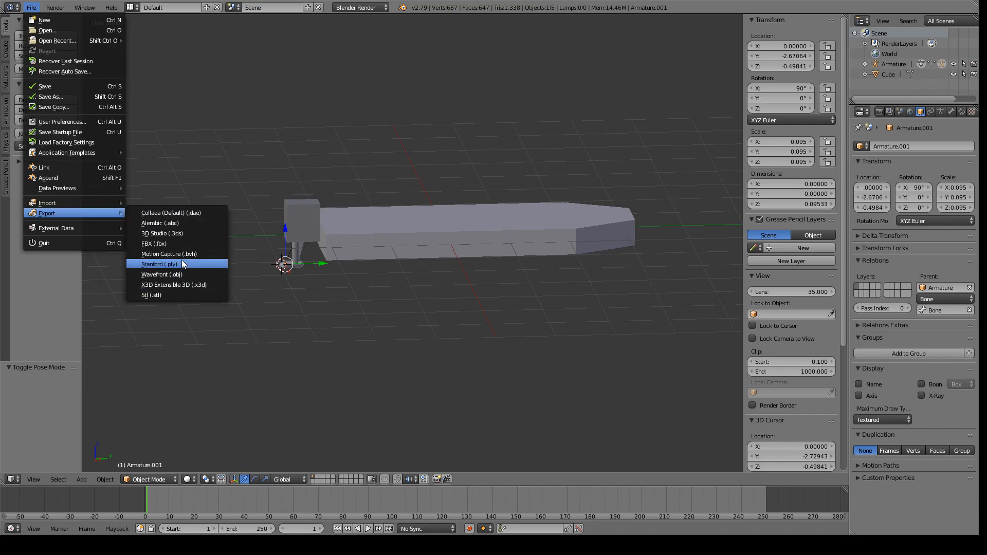
left_click(186, 244)
left_click(160, 46)
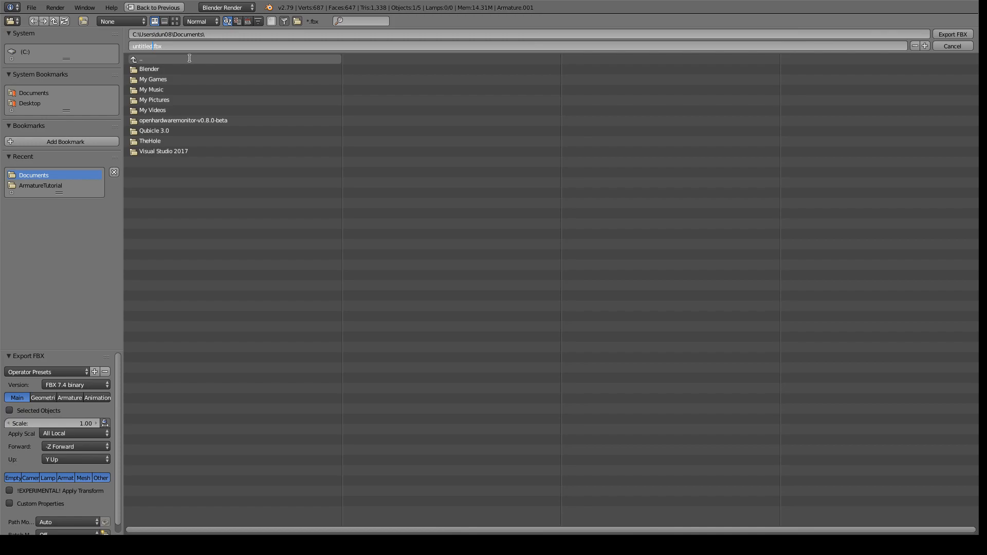
key("BackSpace")
type("boat")
left_click(950, 35)
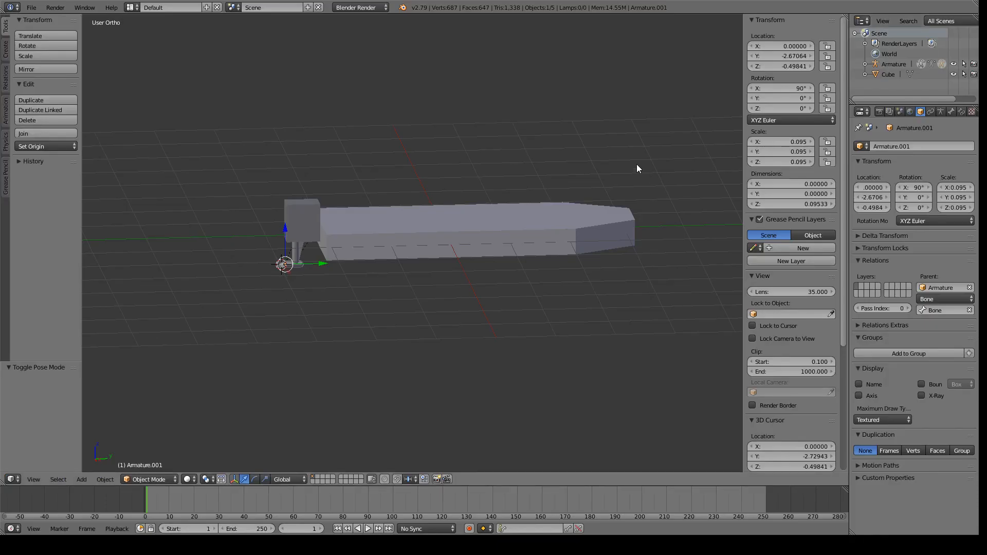